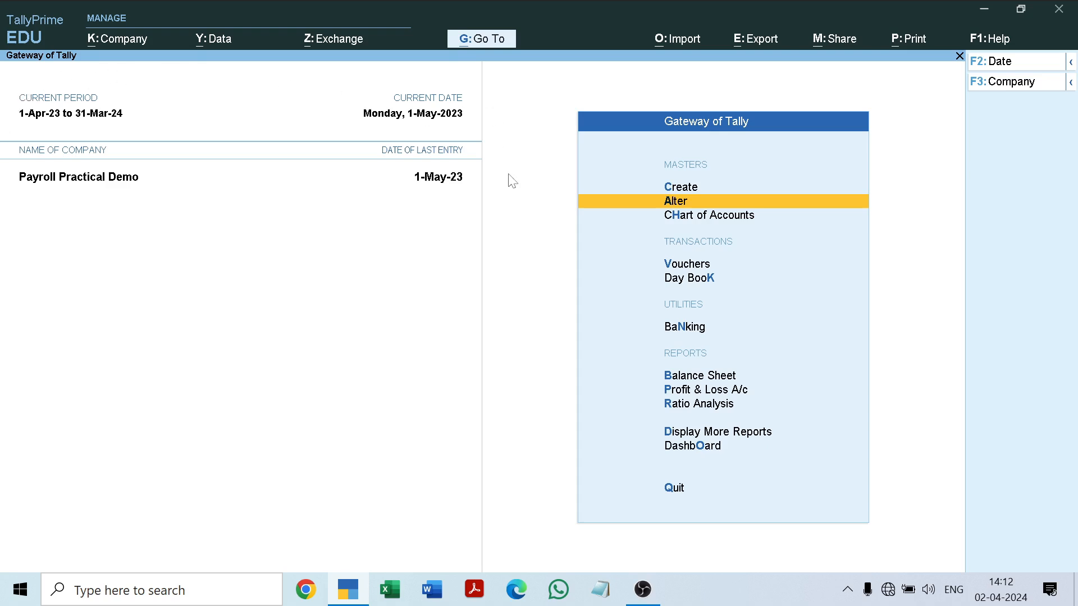
Examine the payroll masters available for alteration, including the income tax masters in the expanded list.
key("Return")
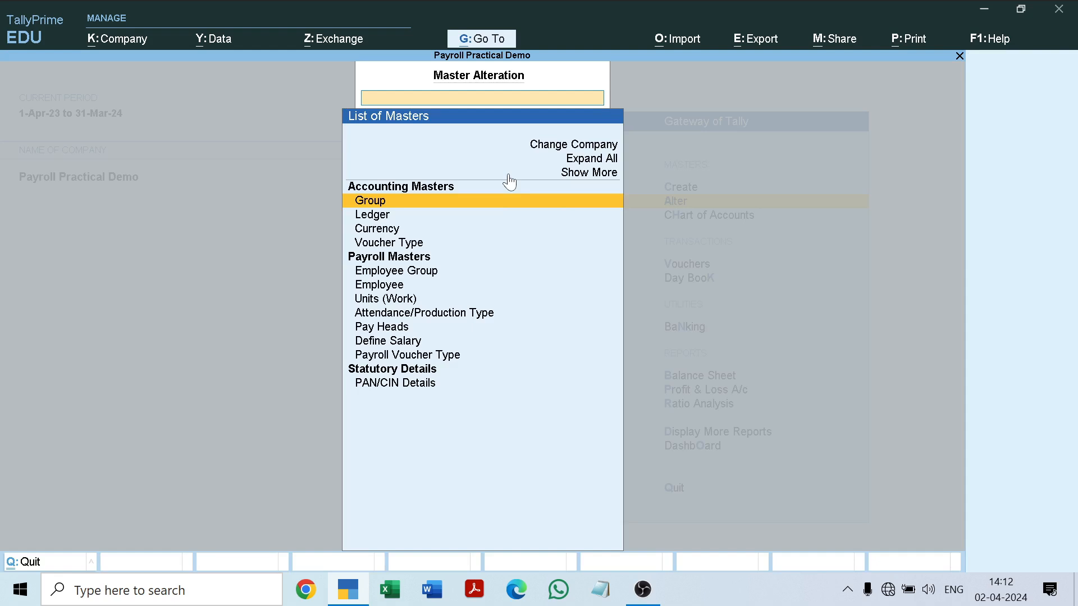
key("Down")
key("Down")
key("Down")
key("Down")
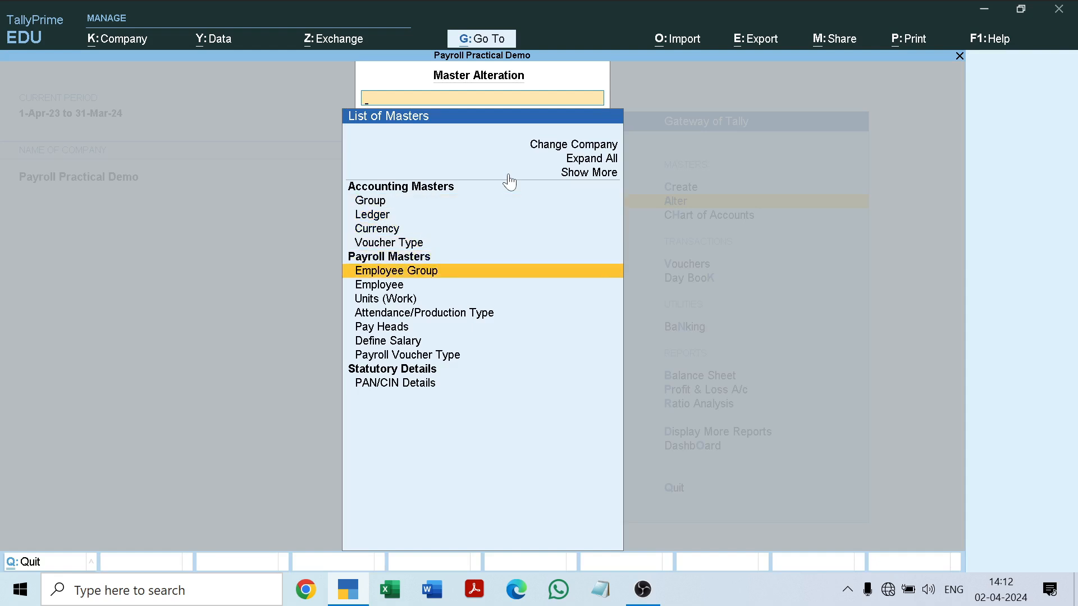
key("Down")
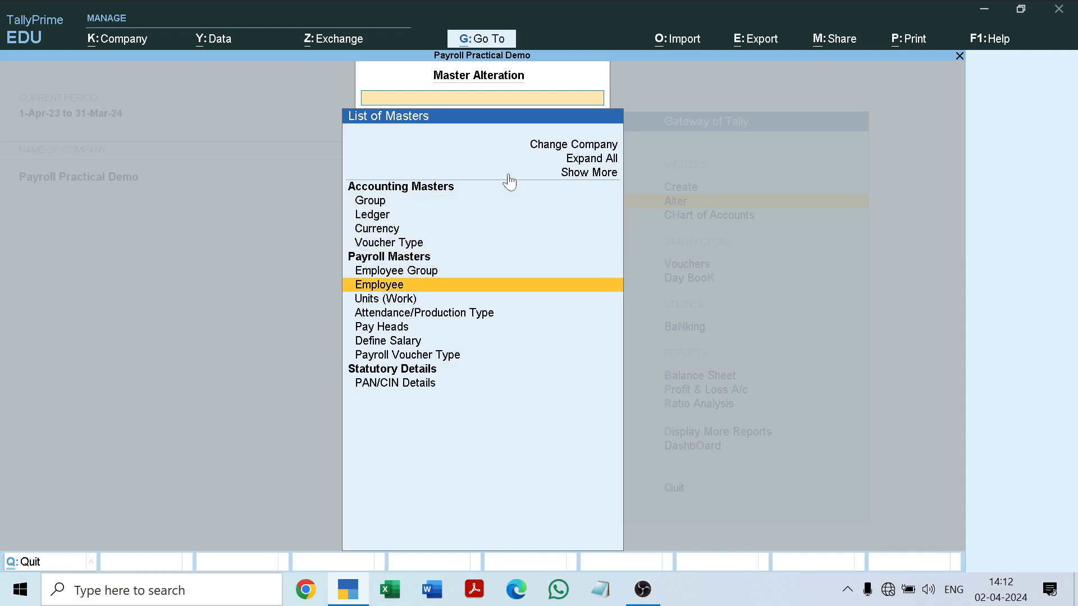
key("Down")
key("Down")
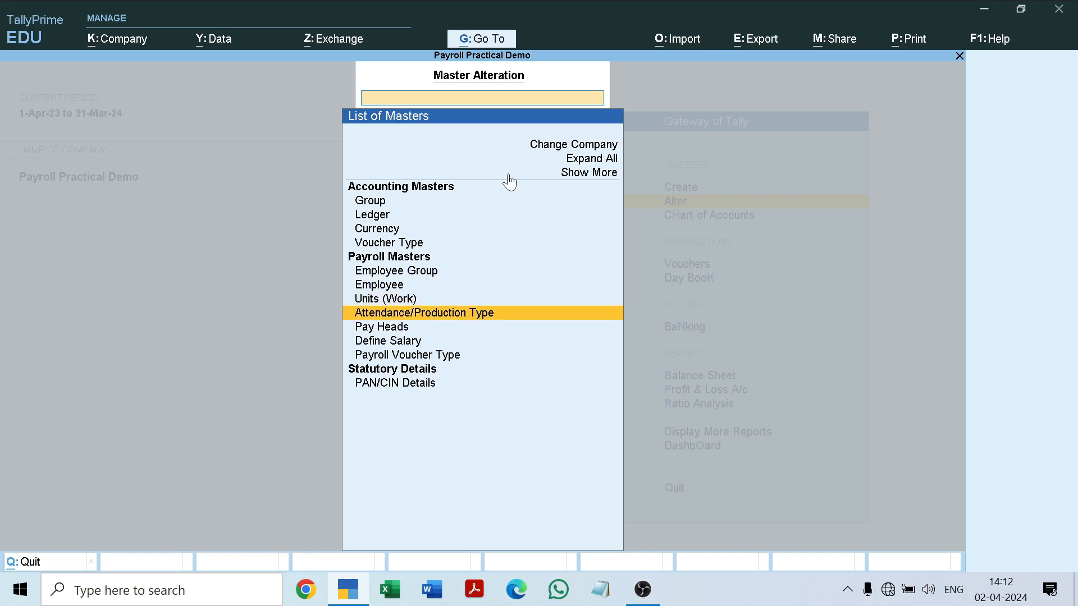
key("Down")
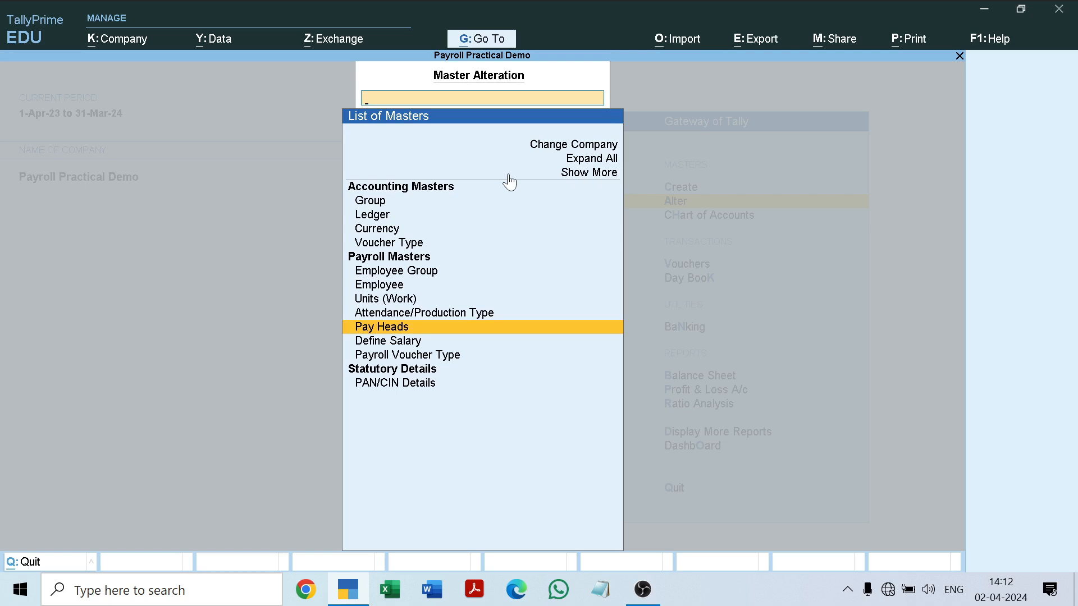
key("Down")
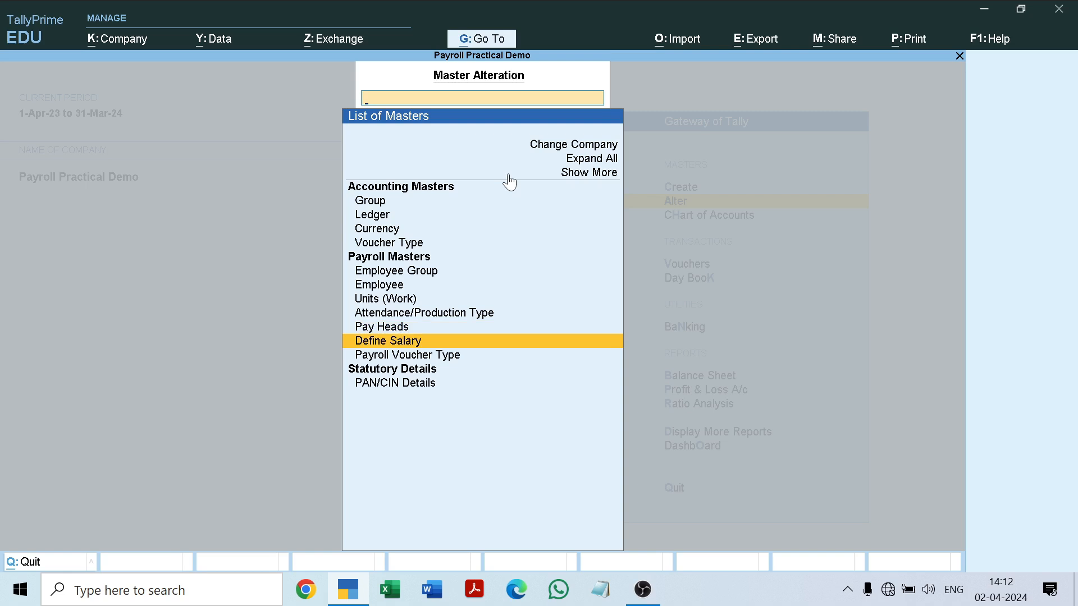
left_click(574, 174)
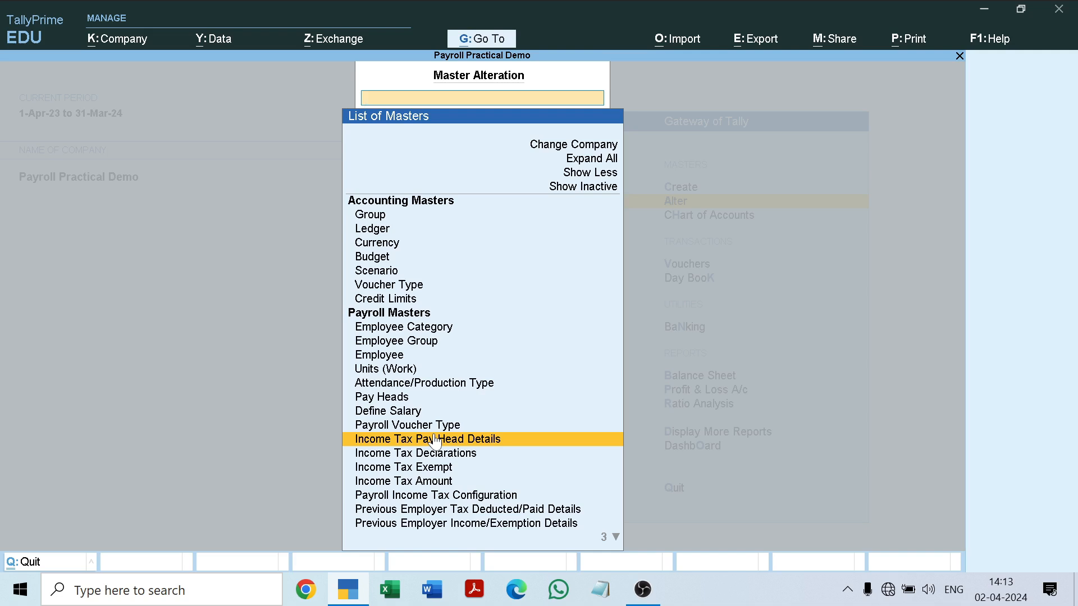
key("Down")
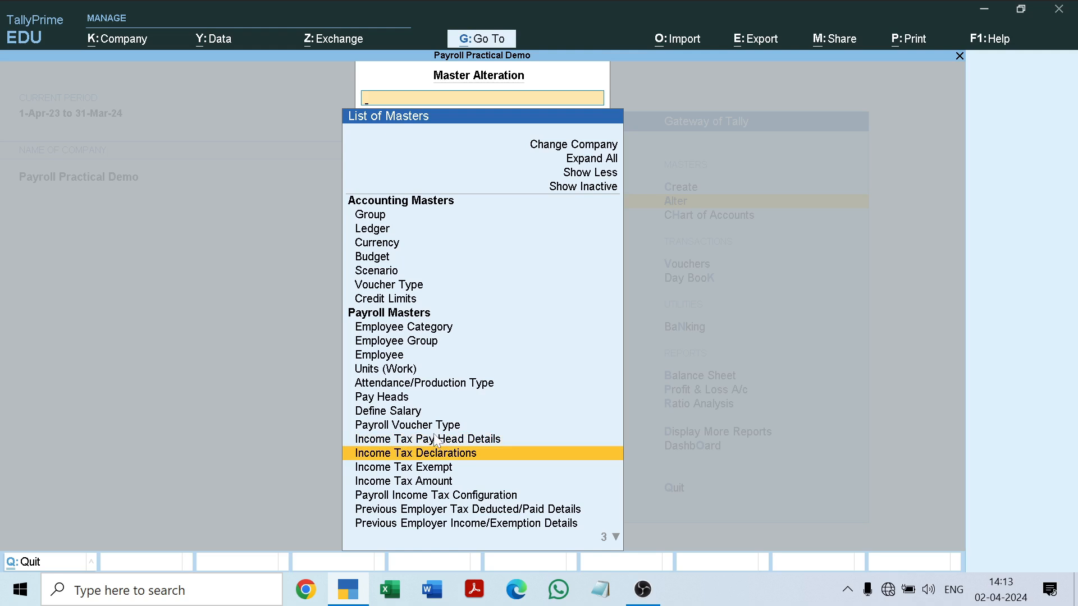
key("Escape")
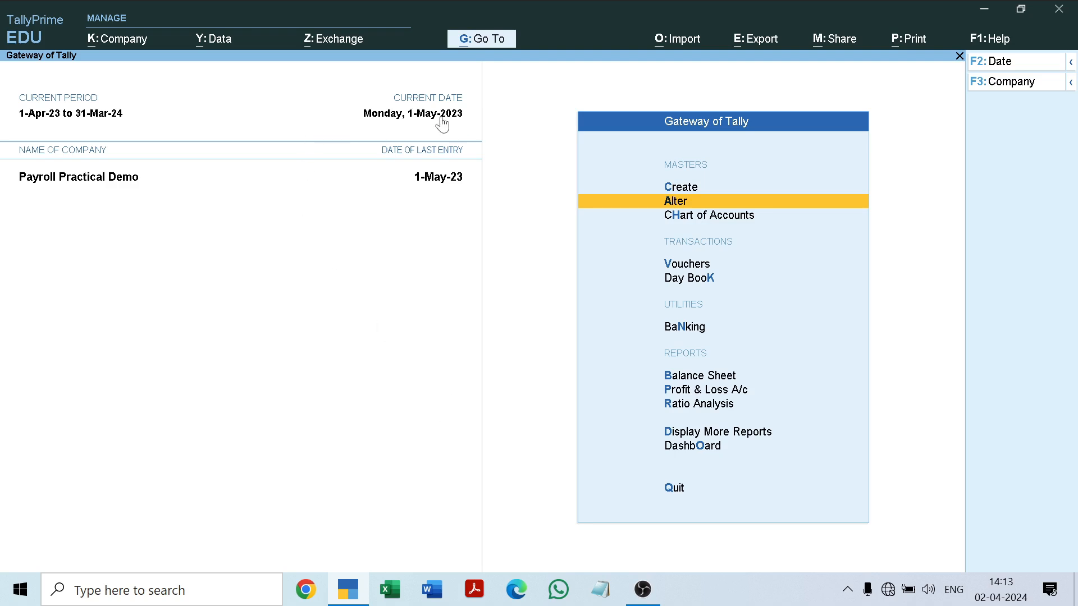
Open the salary definition of the first employee in the Manager group for alteration.
left_click(419, 113)
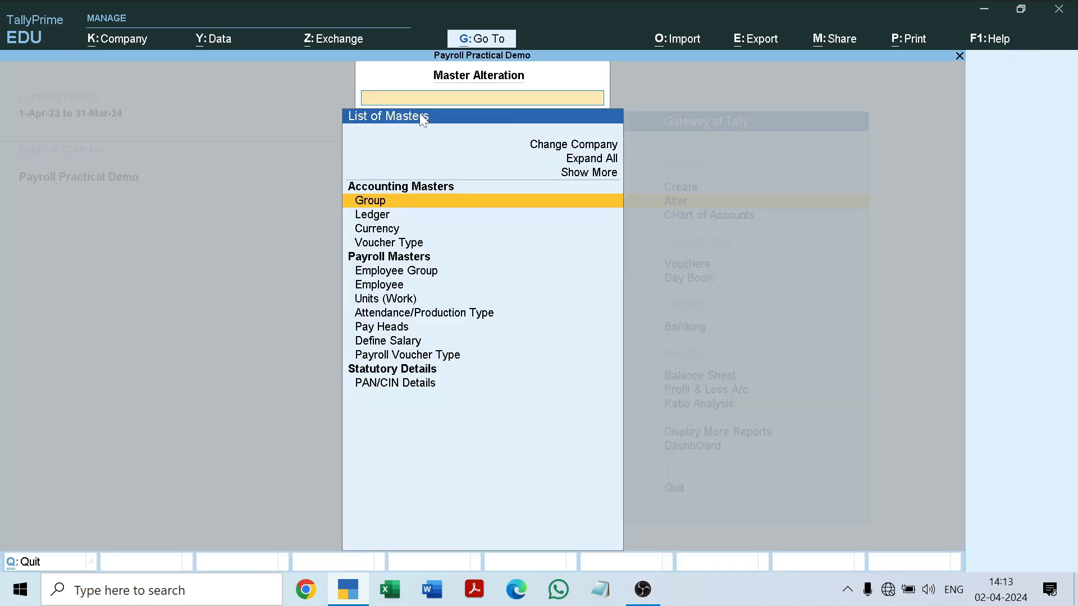
key("Down")
key("Down")
key("Down")
key("Down")
key("Down")
key("Down")
key("Down")
key("Down")
key("Down")
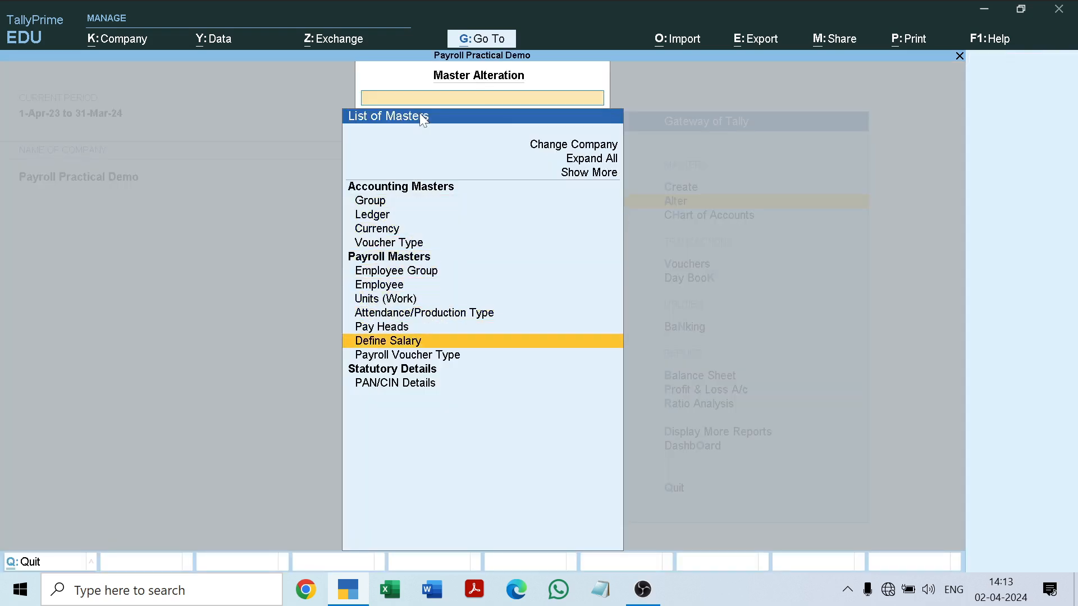
key("Return")
key("Down")
key("Down")
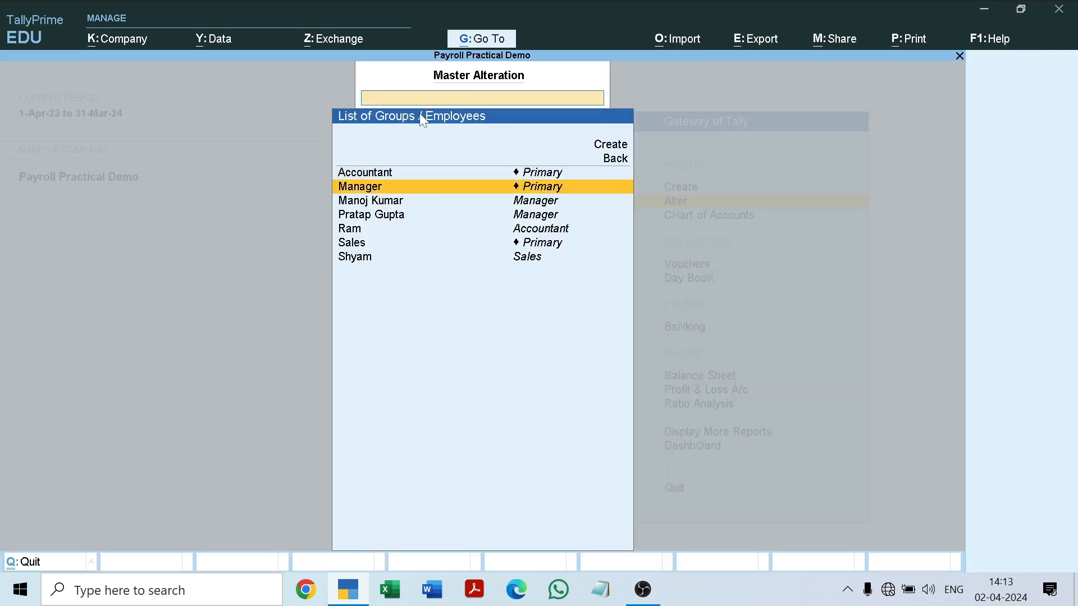
key("Return")
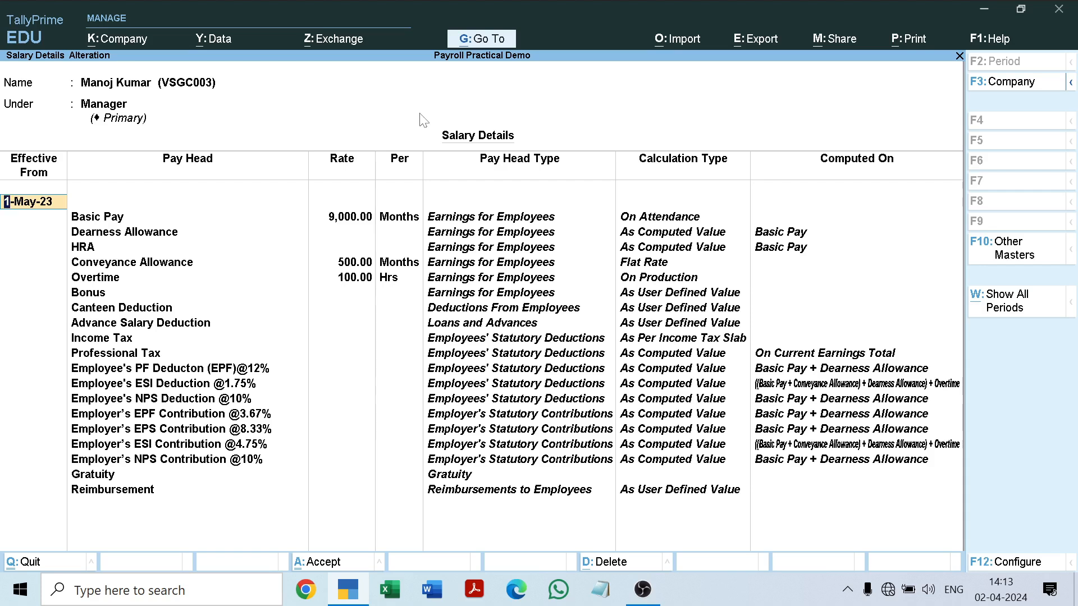
Clear the Basic Pay rate of the first Manager employee and leave the salary details without saving.
left_click(355, 219)
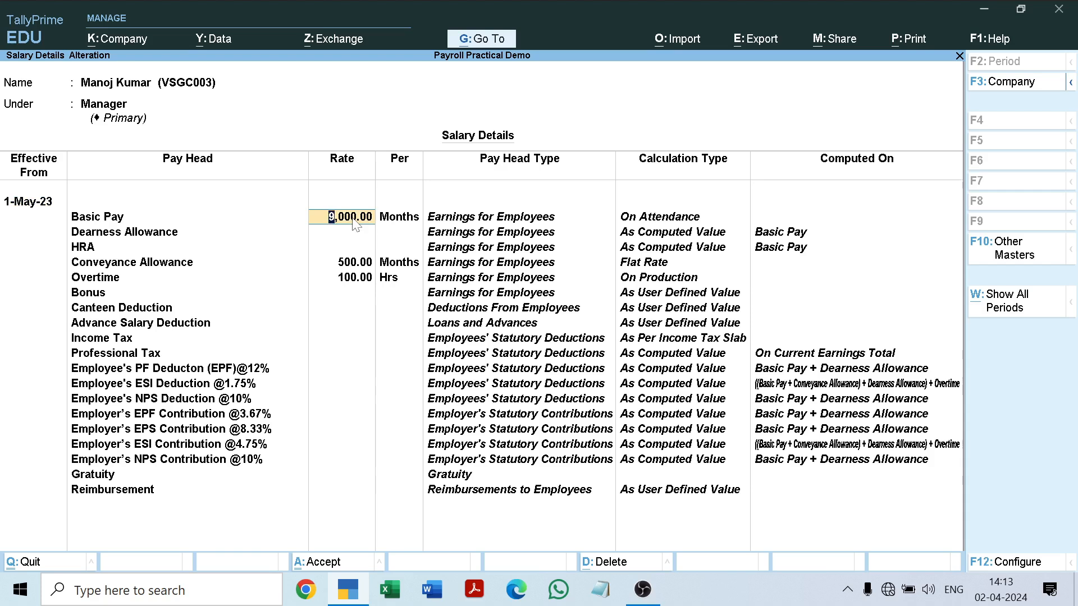
key("BackSpace")
key("Escape")
key("y")
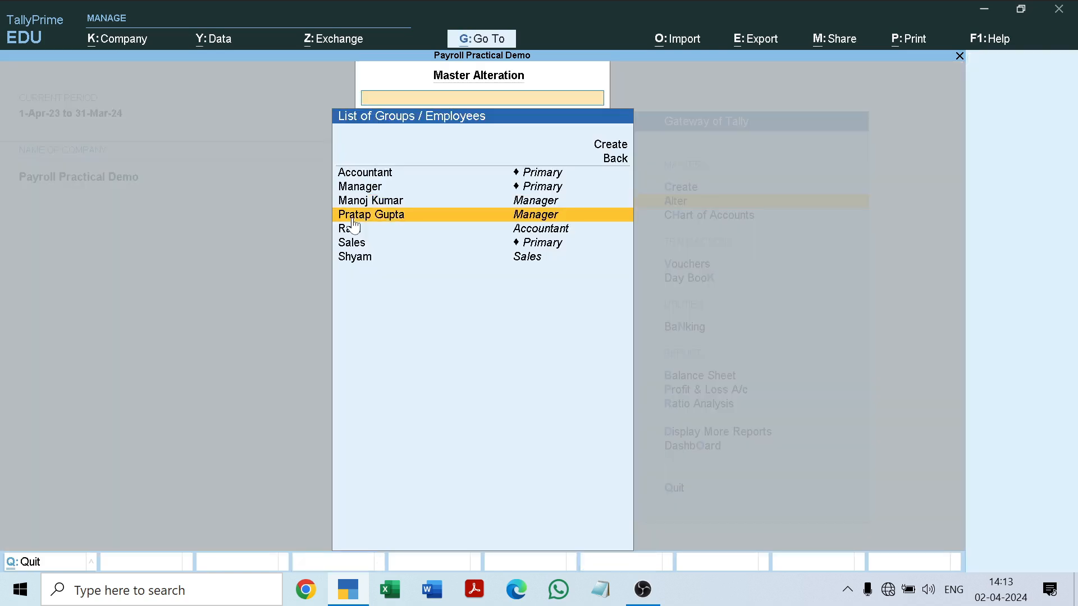
Open the second Manager employee's salary details, clear the Basic Pay rate and leave without saving.
left_click(353, 220)
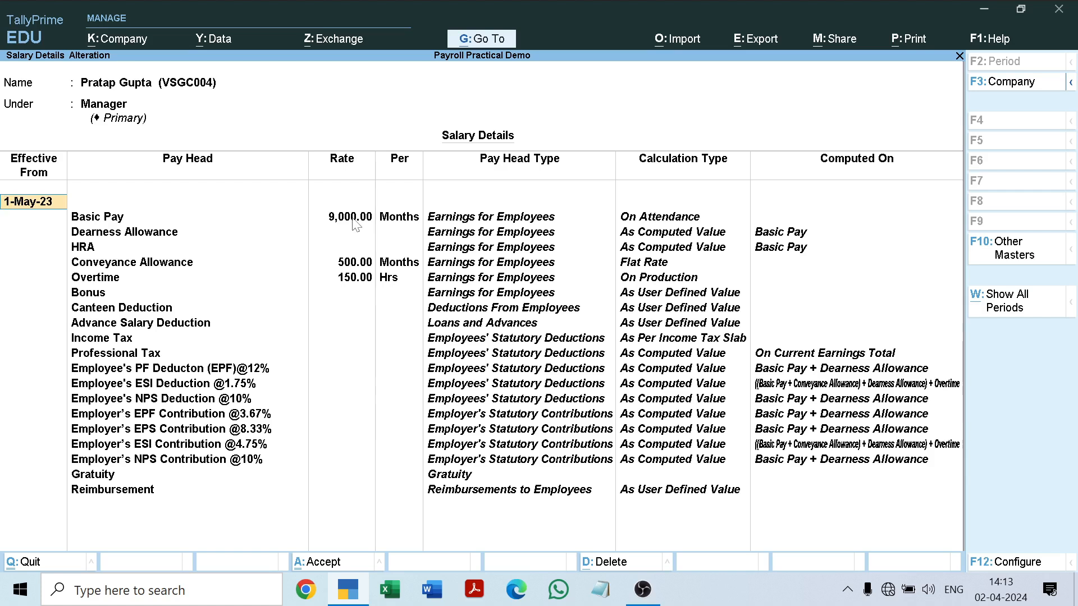
left_click(353, 221)
key("BackSpace")
key("Escape")
key("y")
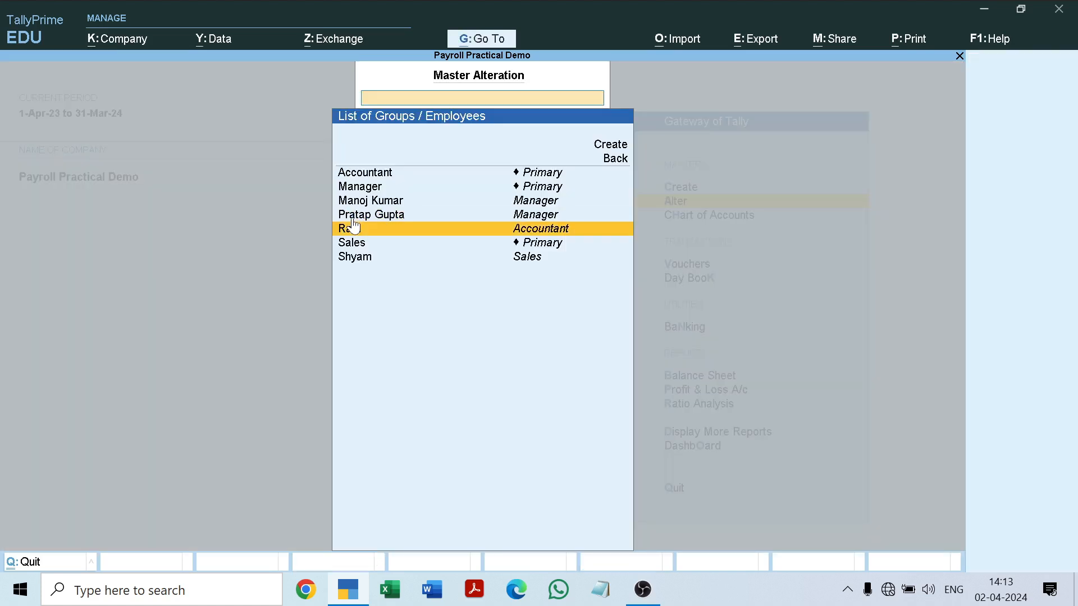
Open the Accountant employee's salary details, clear the Basic Pay rate and leave without saving.
left_click(354, 227)
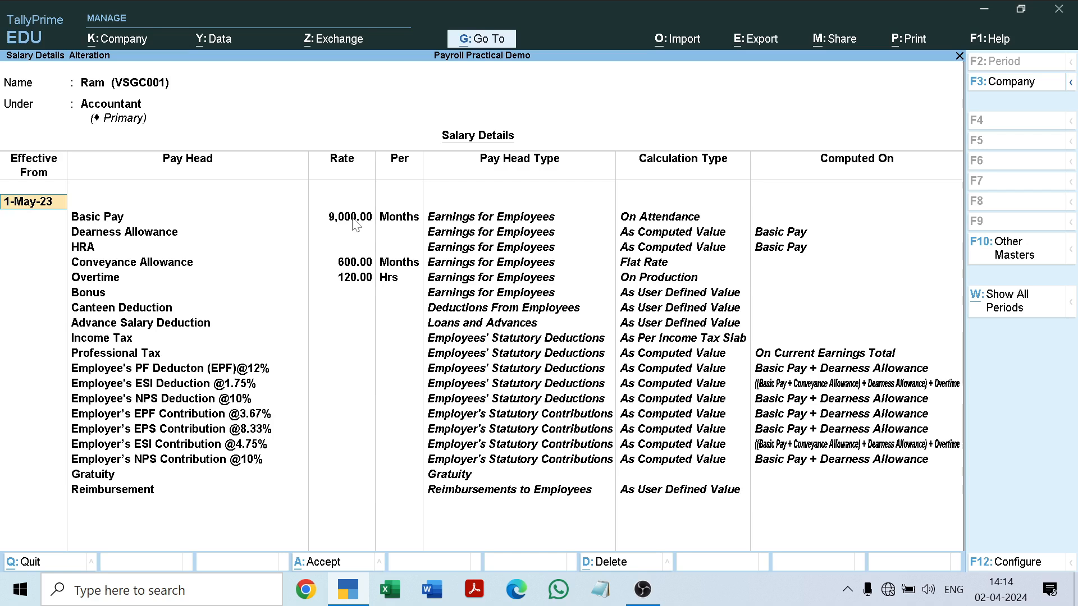
left_click(355, 223)
key("BackSpace")
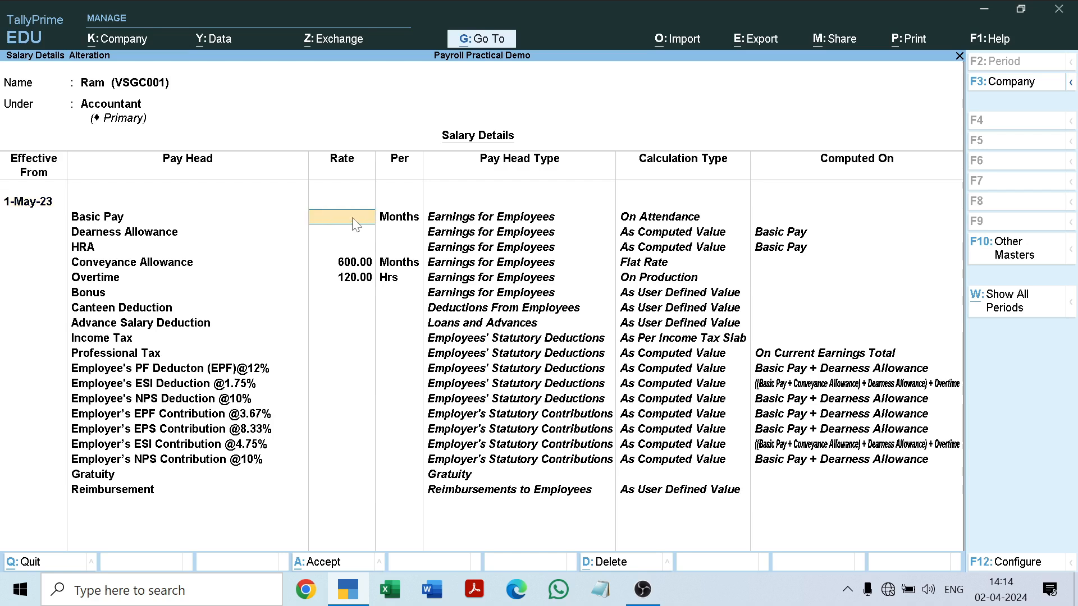
key("Escape")
key("y")
Review the Sales employee's salary details, accept them and return to the Gateway of Tally.
key("Down")
key("Down")
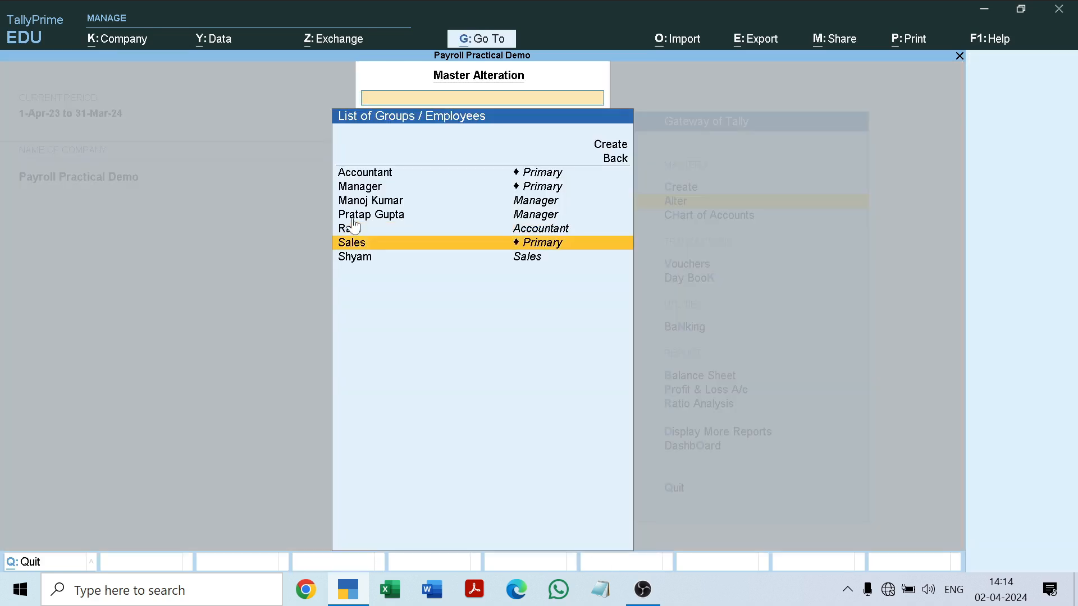
key("Return")
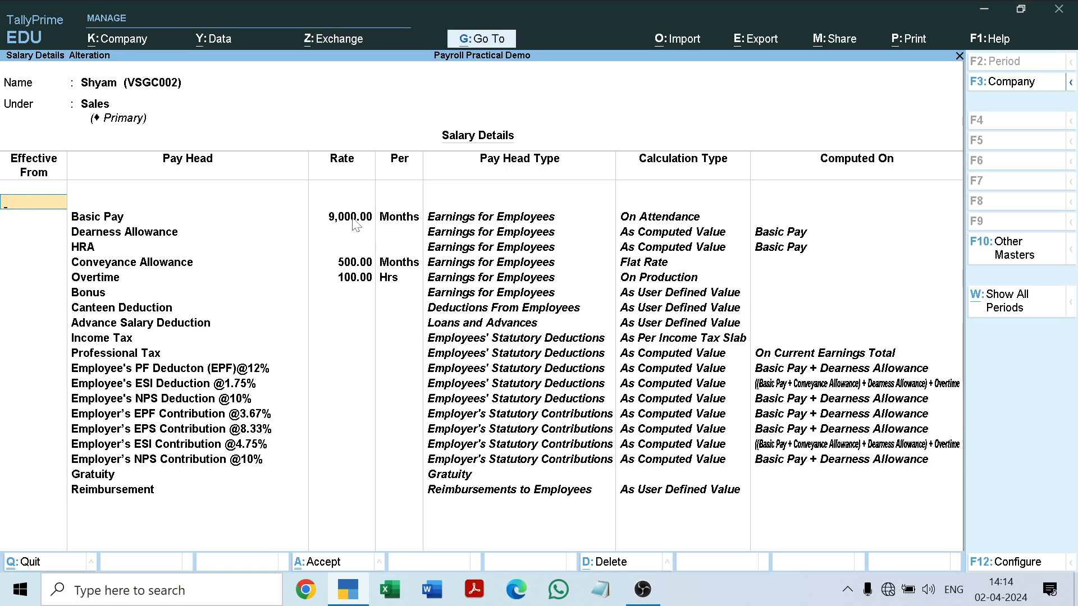
key("ctrl+a")
key("Escape")
key("Escape")
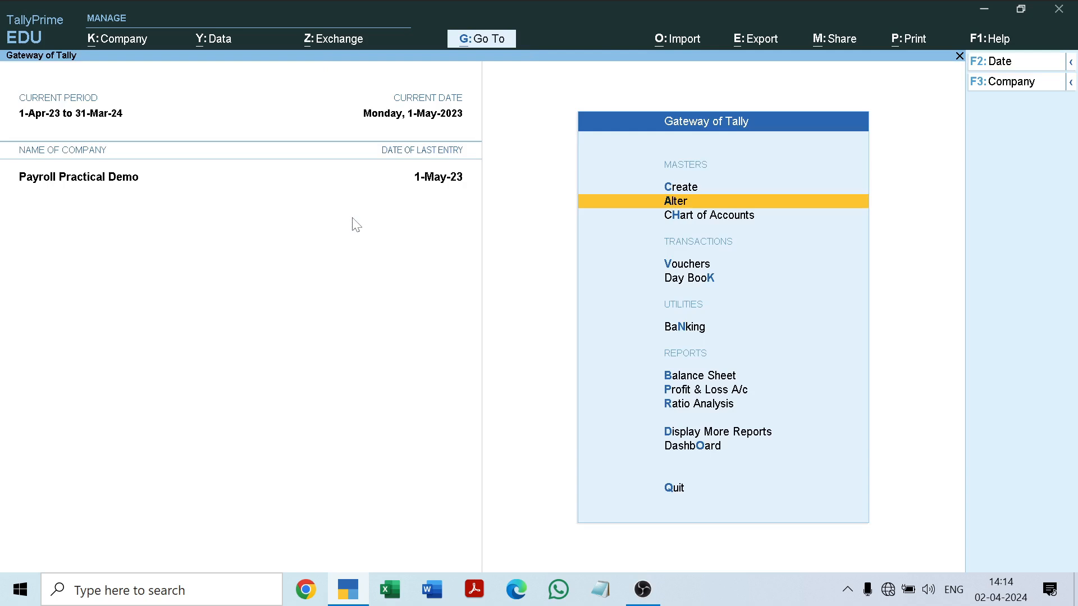
key("Down")
key("Down")
key("Down")
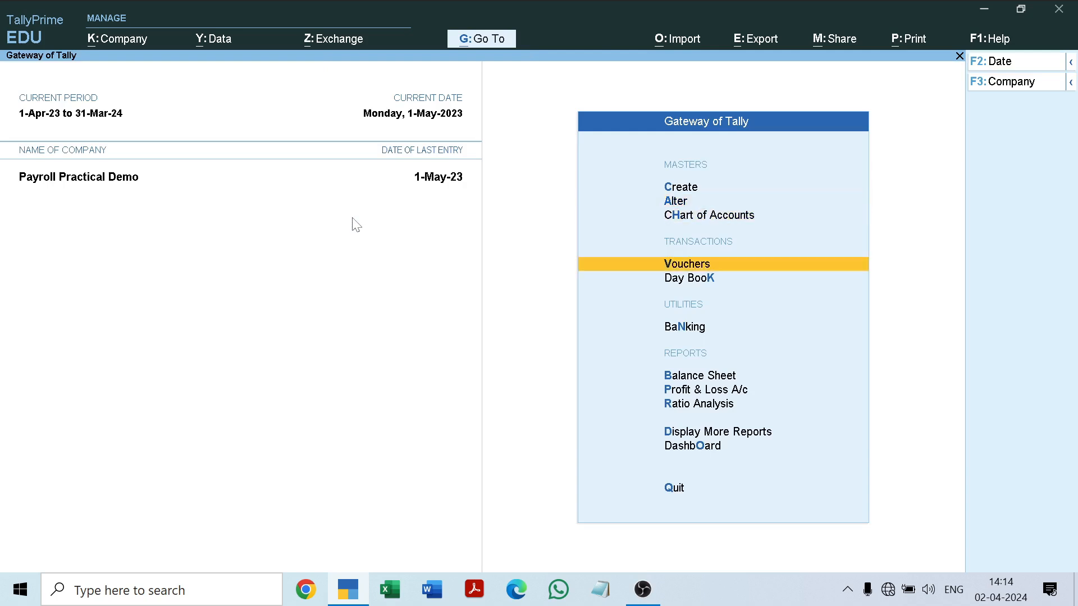
key("Return")
key("Escape")
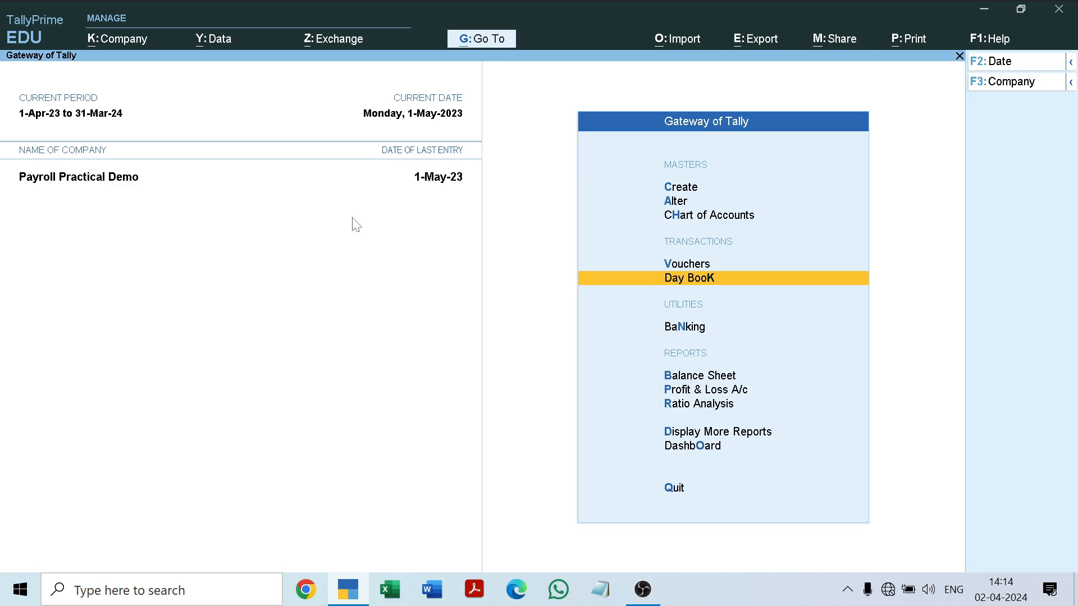
Set the current date to 31-5-2023.
key("F2")
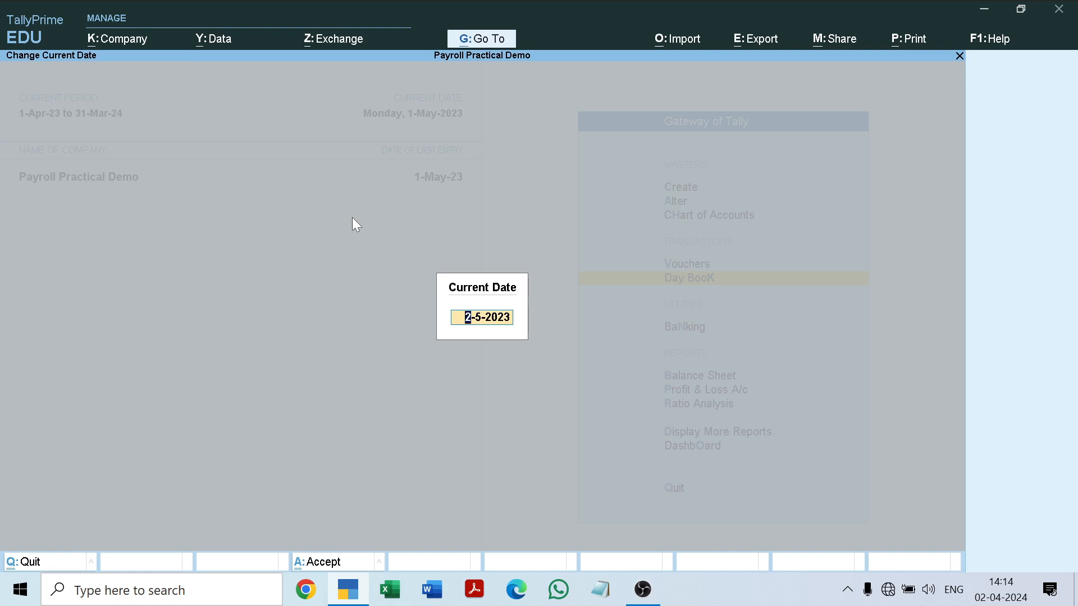
type("31-")
key("Return")
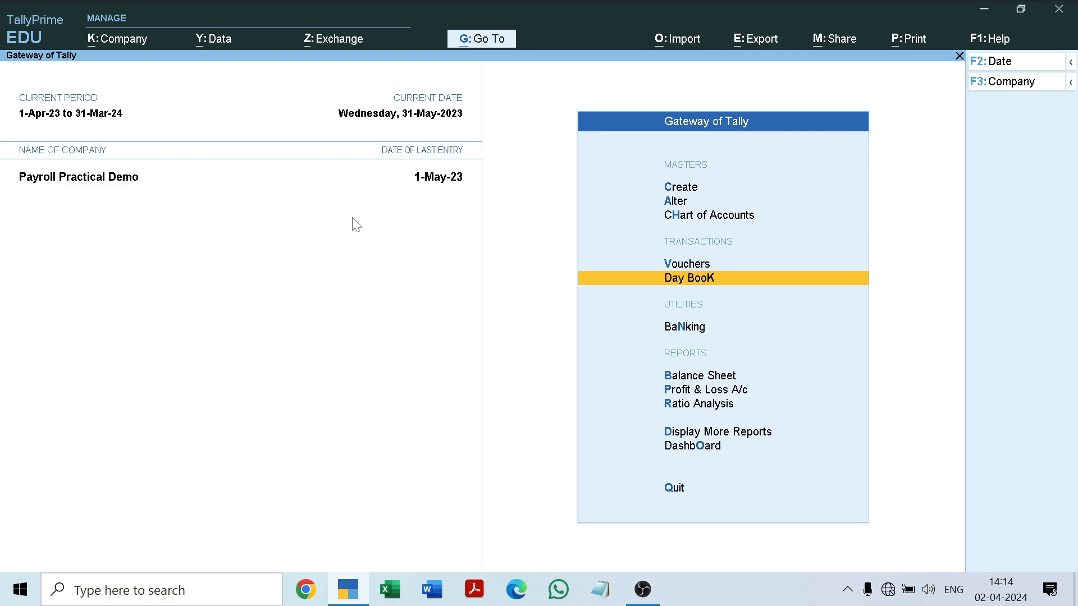
Start a new voucher of the Attendance type, keeping voucher number 3, and go to the employee entry.
key("Up")
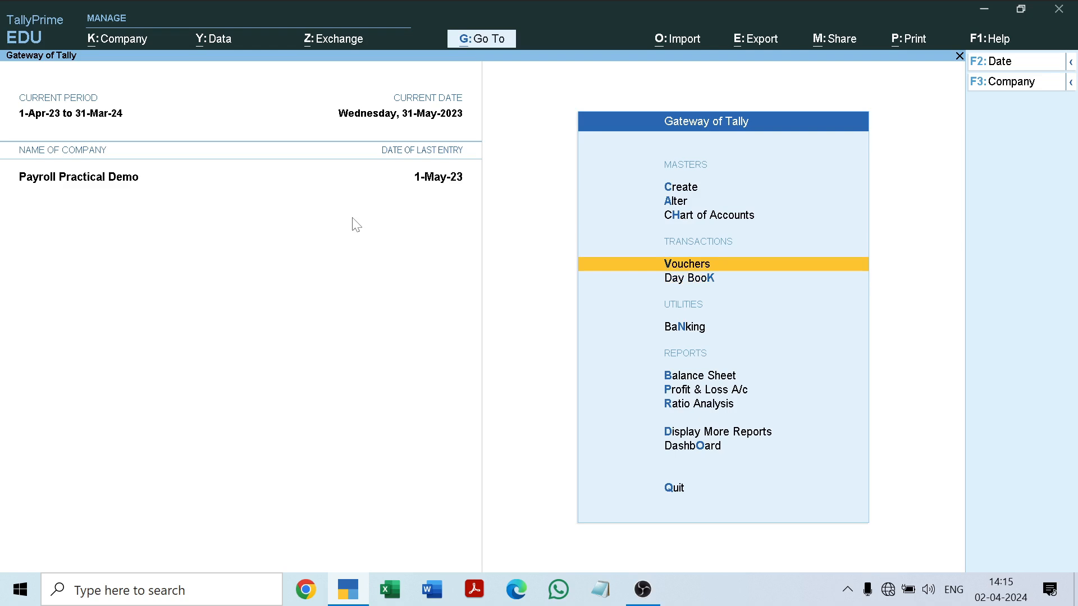
key("Return")
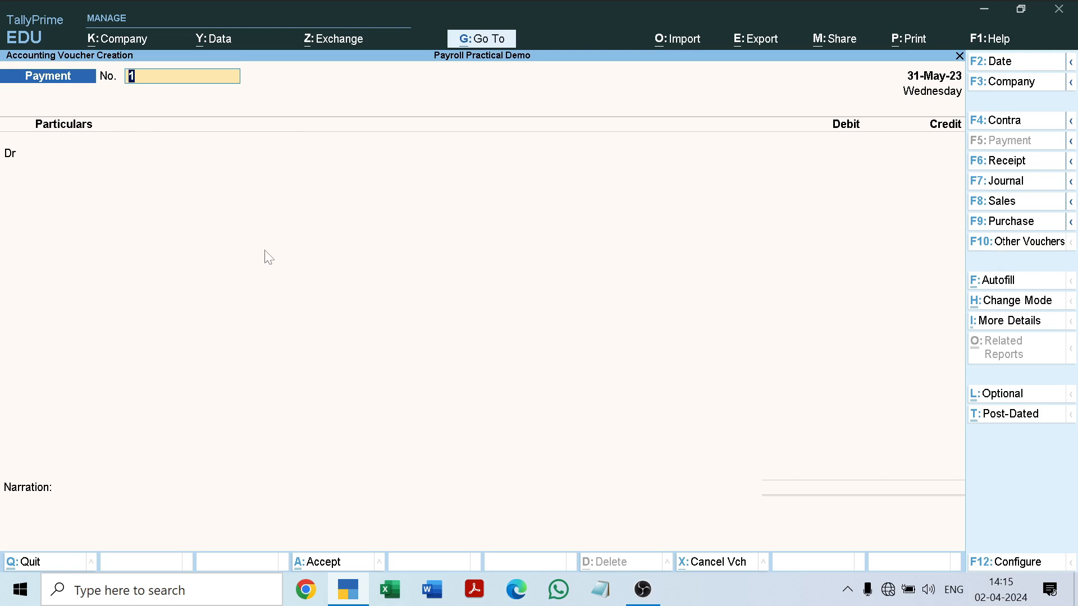
left_click(1015, 242)
key("Down")
key("Down")
key("Down")
key("Down")
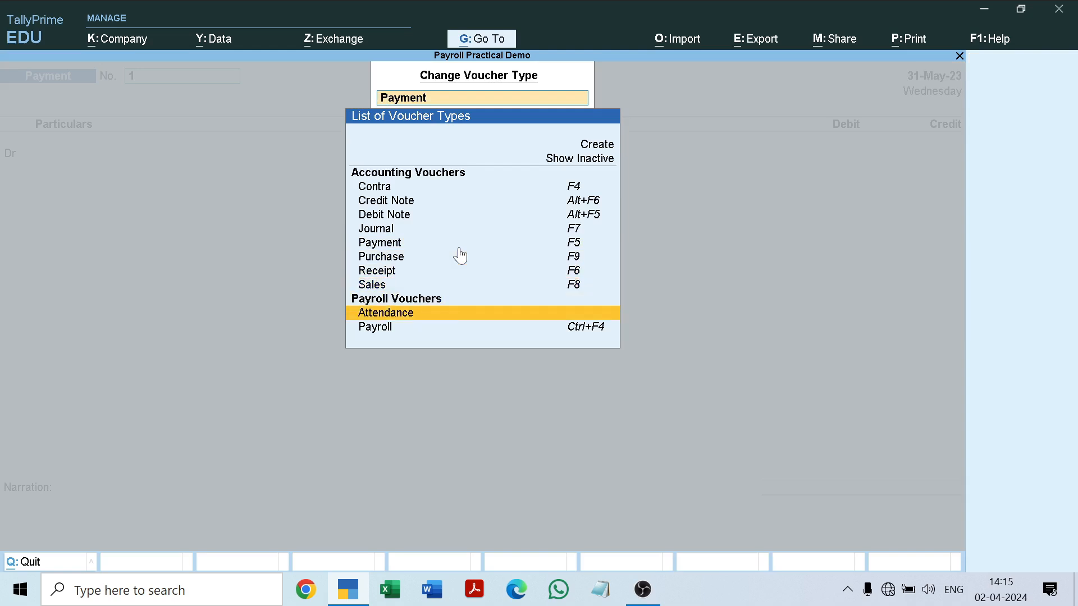
key("Return")
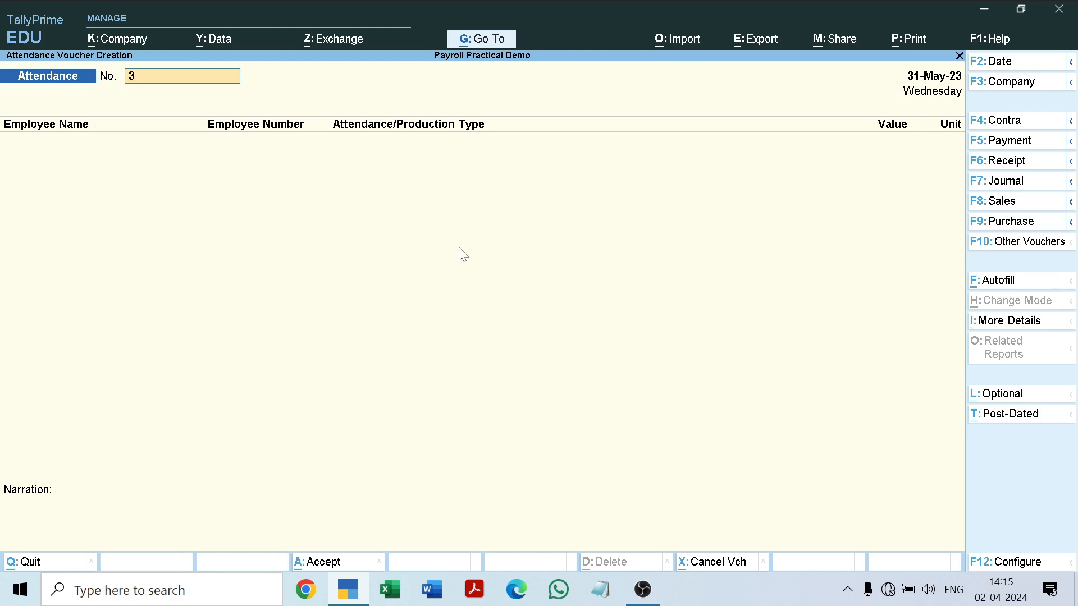
key("Return")
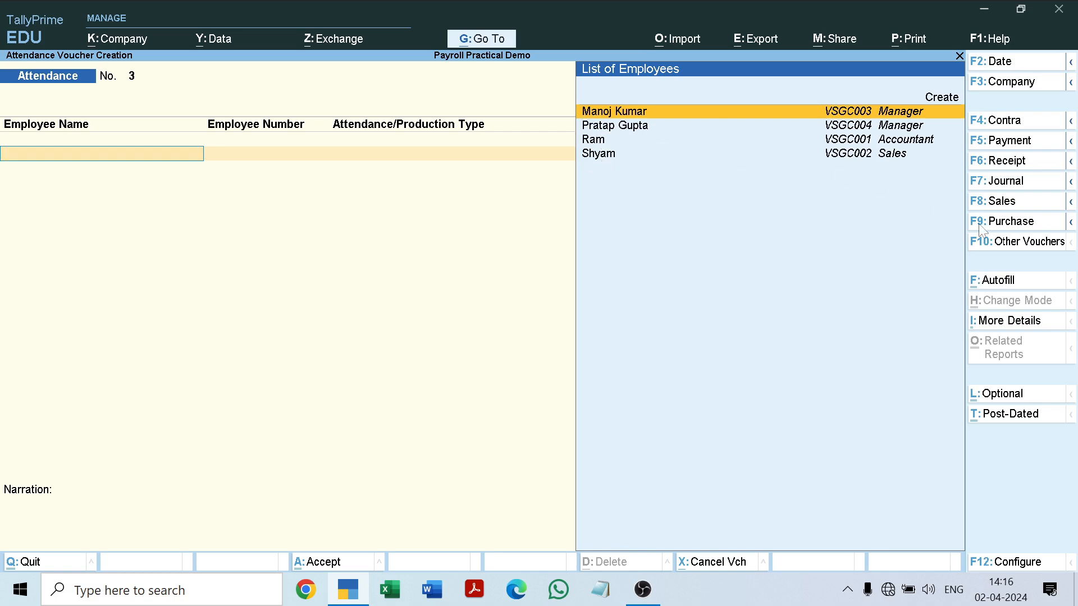
Autofill the 31-5-2023 attendance voucher for All Items with the Absent type, default value 0, sorted by Employee Name.
left_click(992, 281)
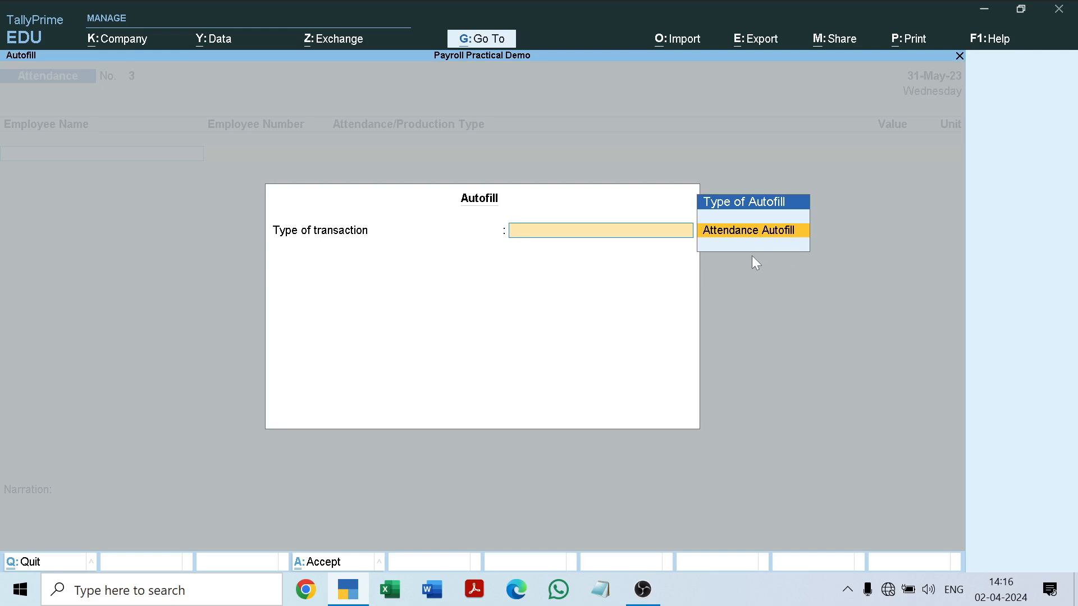
key("Escape")
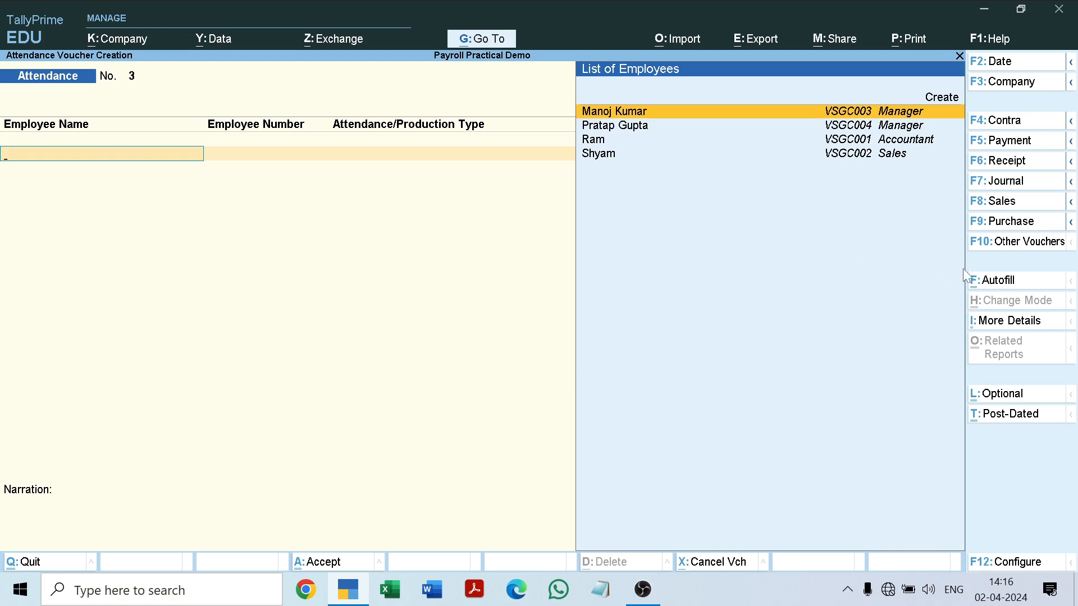
left_click(993, 282)
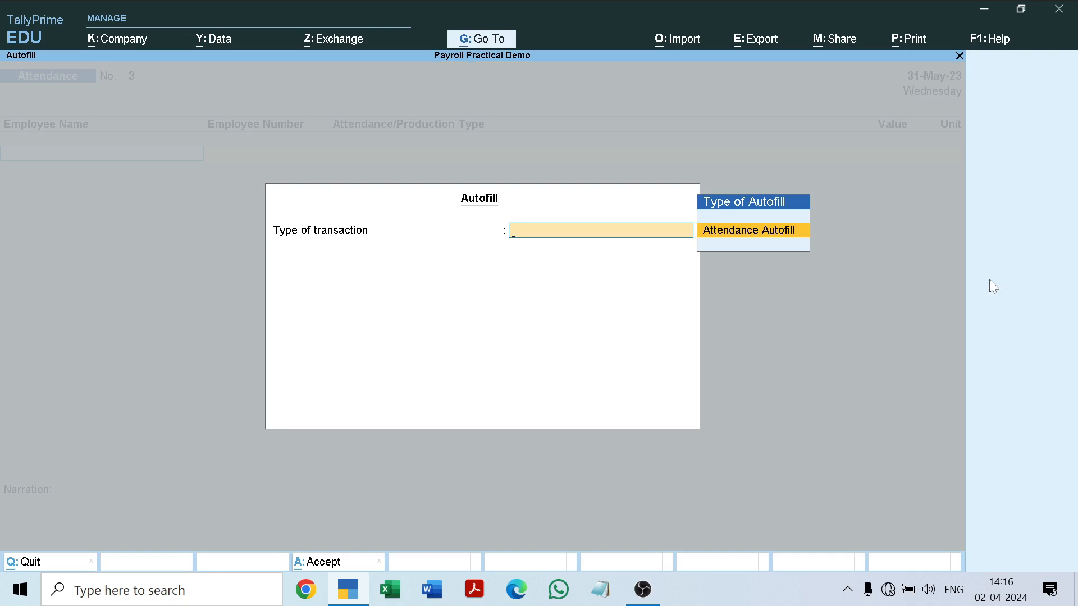
key("Return")
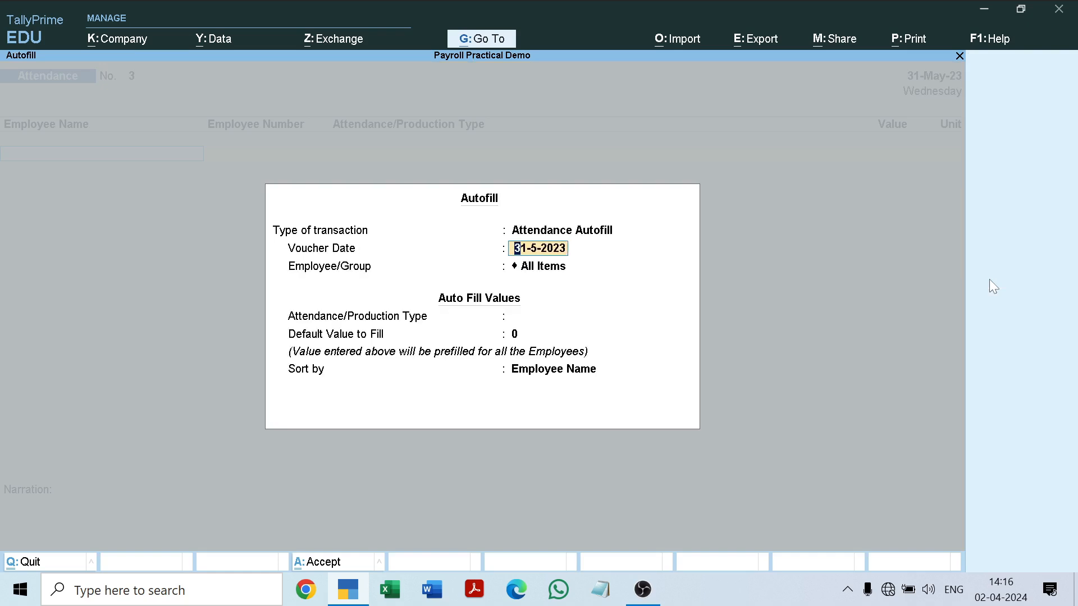
key("Return")
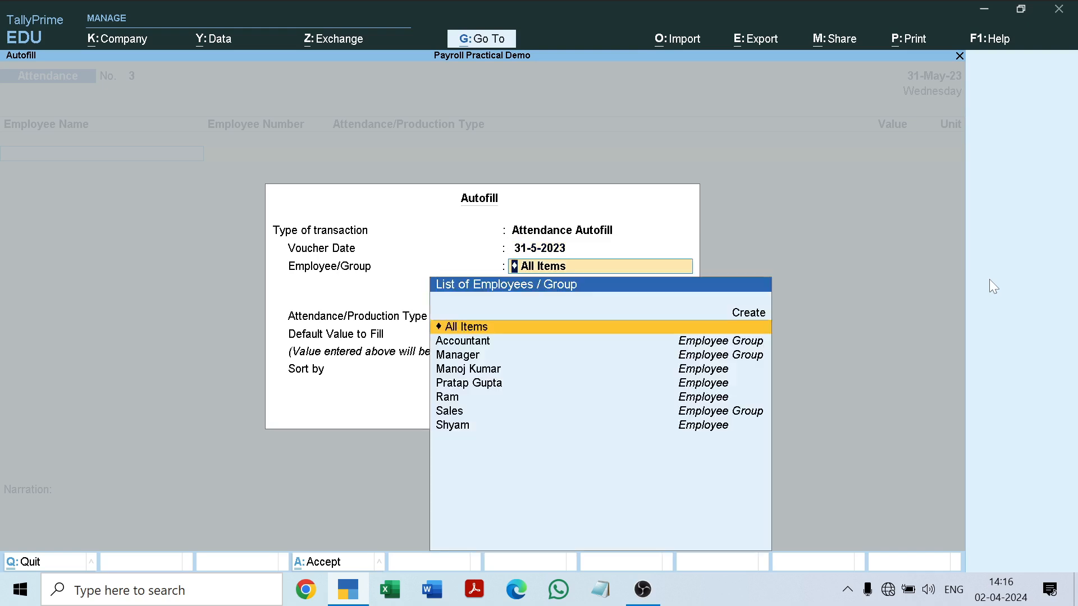
key("Return")
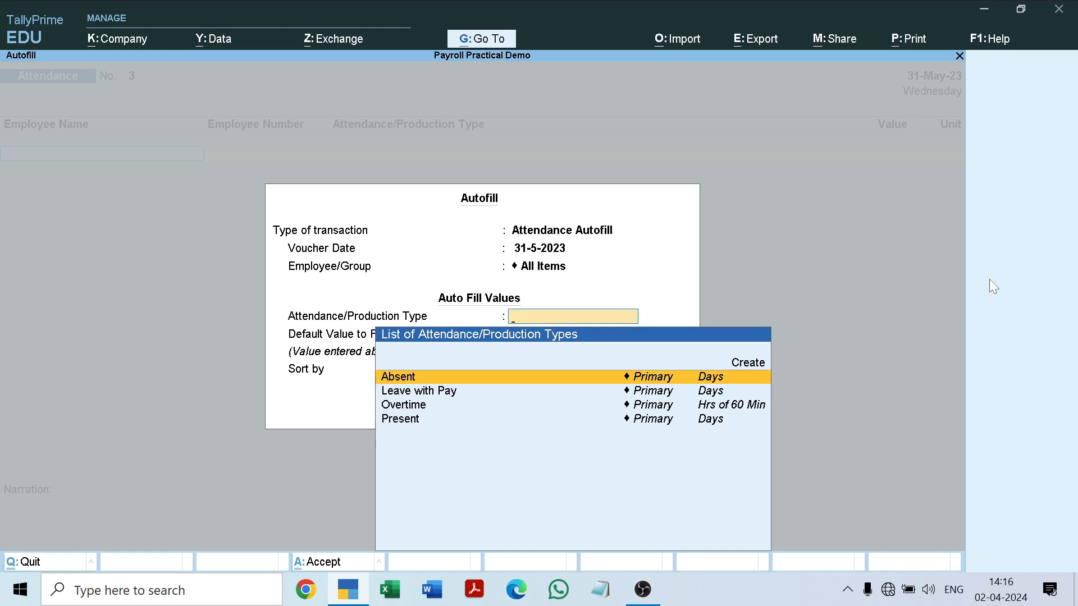
key("Return")
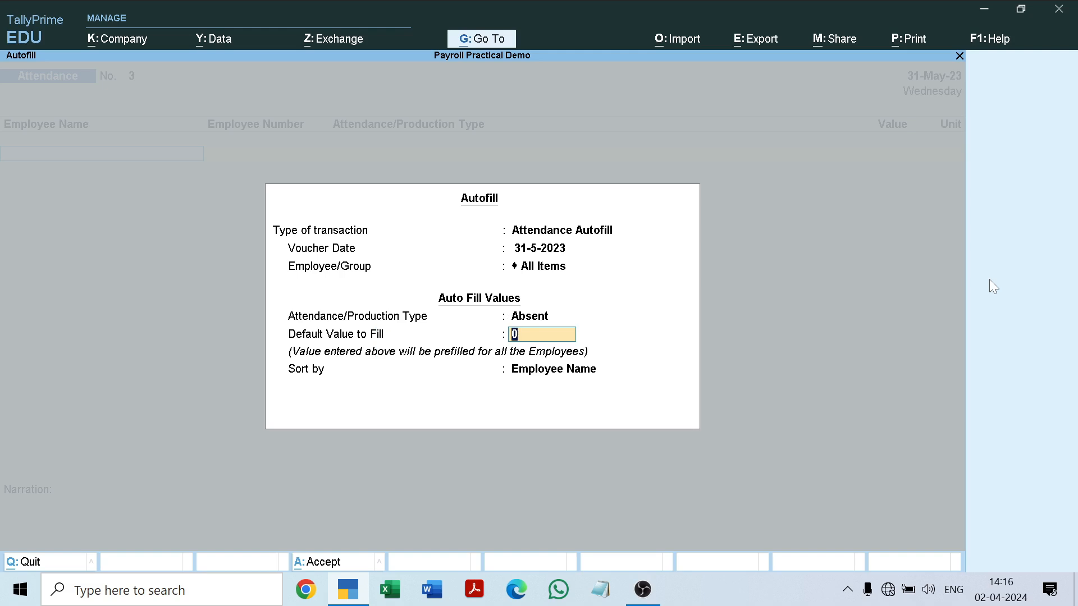
key("Return")
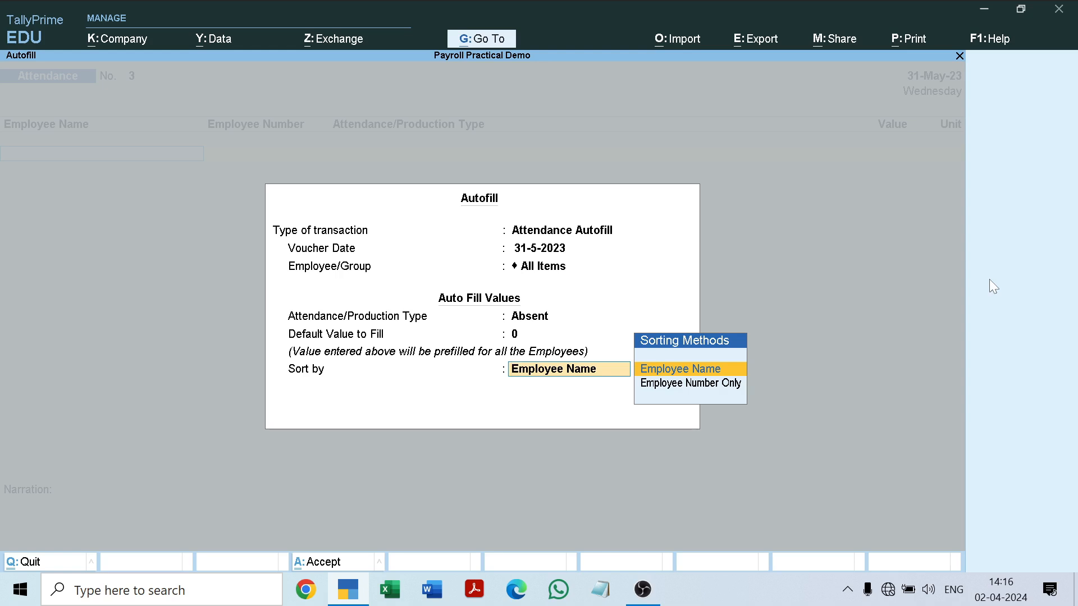
key("Return")
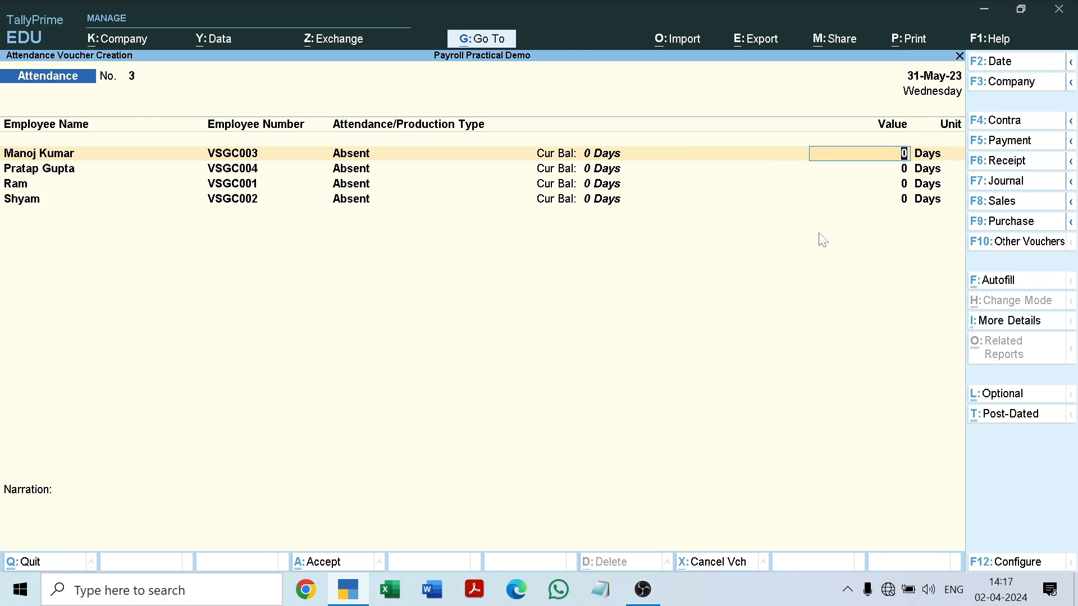
Enter 2 absent days for each of the four employees and save the attendance voucher without a narration.
type("2")
key("Return")
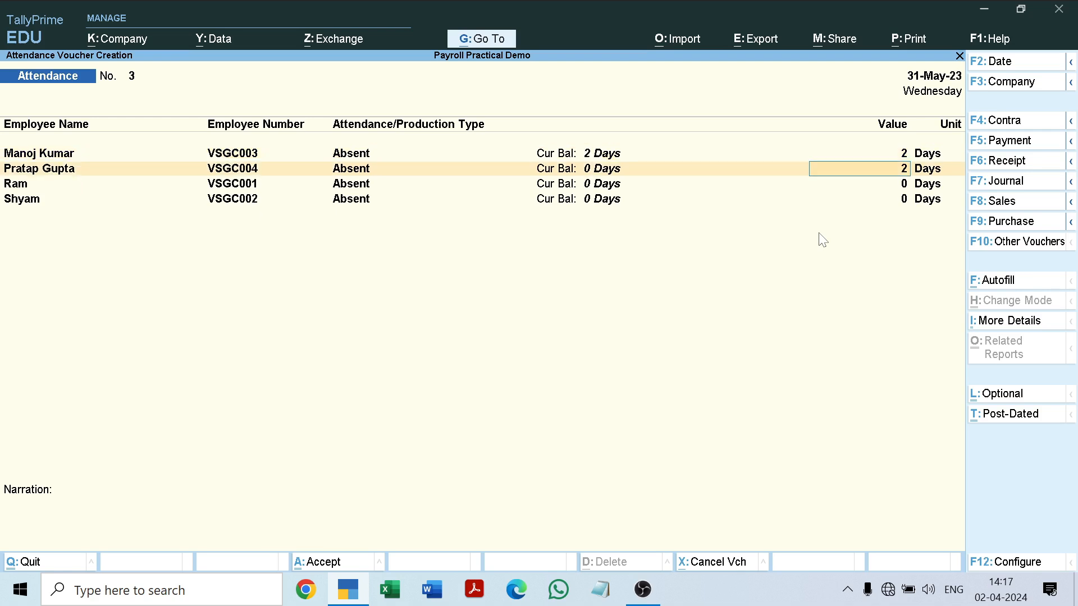
key("Return")
key("Return")
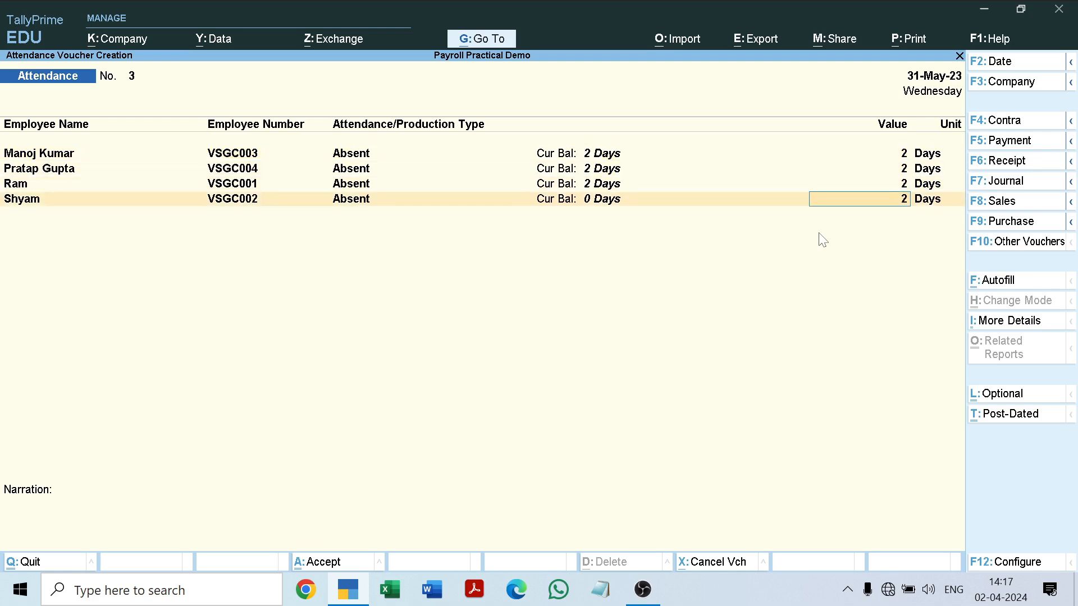
key("Return")
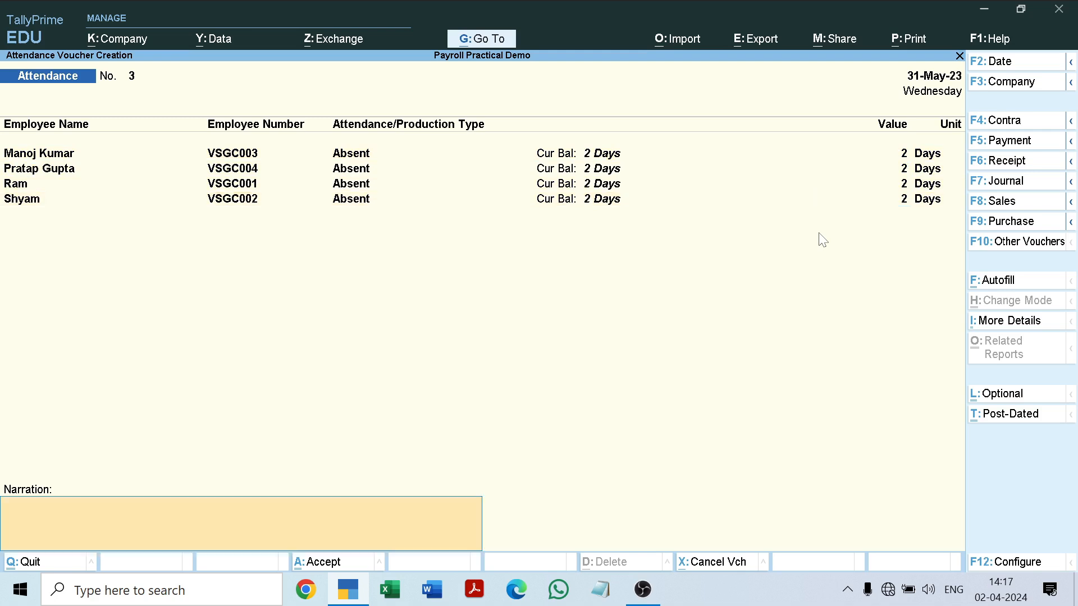
key("Return")
key("Return")
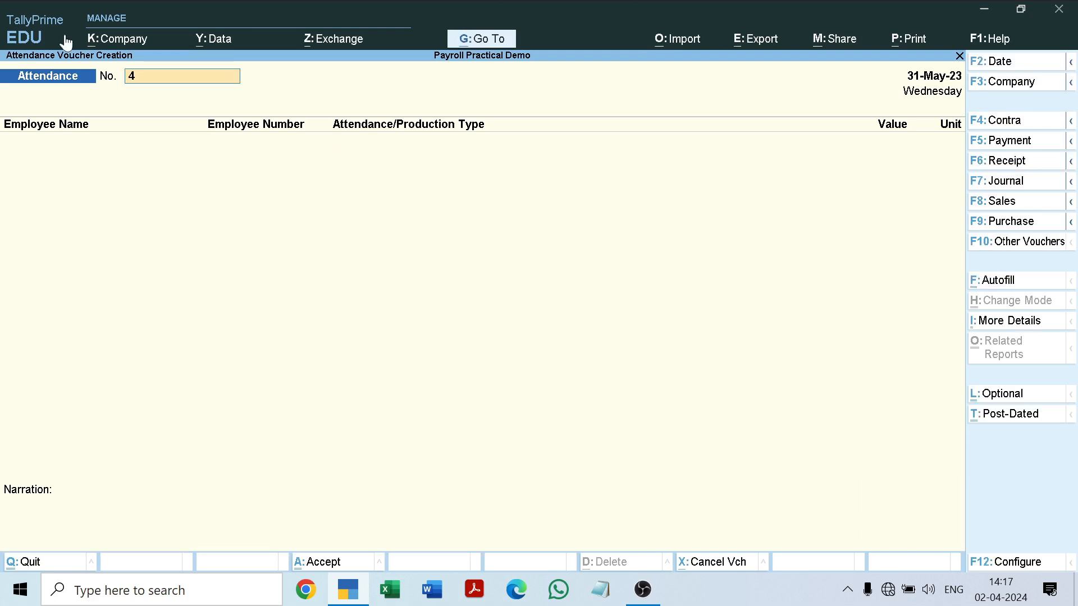
Autofill attendance voucher 4 dated 31-5-2023 for All Items with the Overtime type, default value 0, sorted by Employee Name.
left_click(1002, 280)
key("Return")
key("Return")
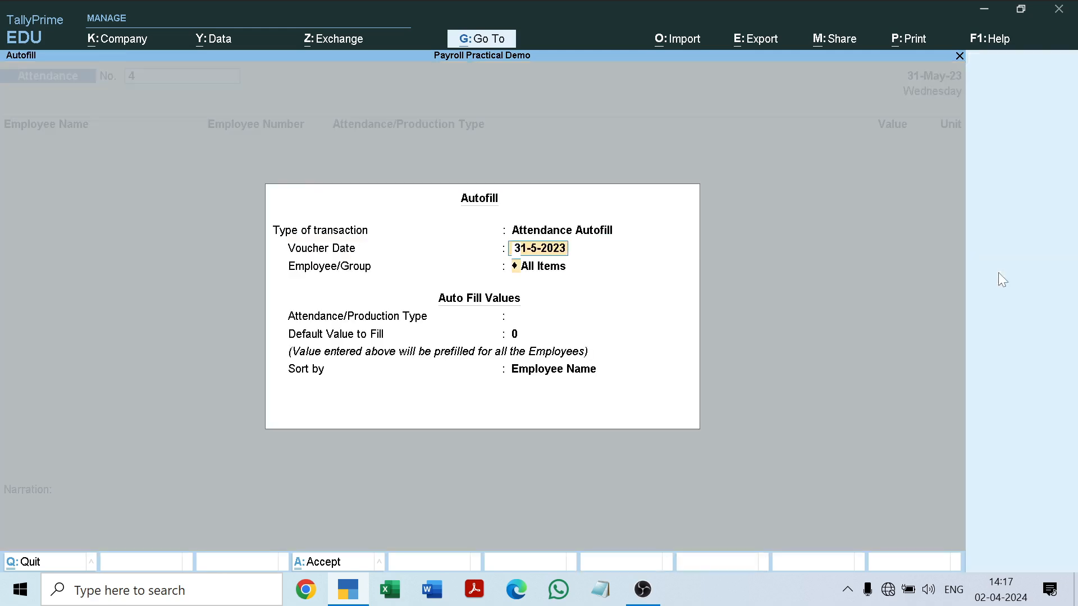
key("Return")
key("Down")
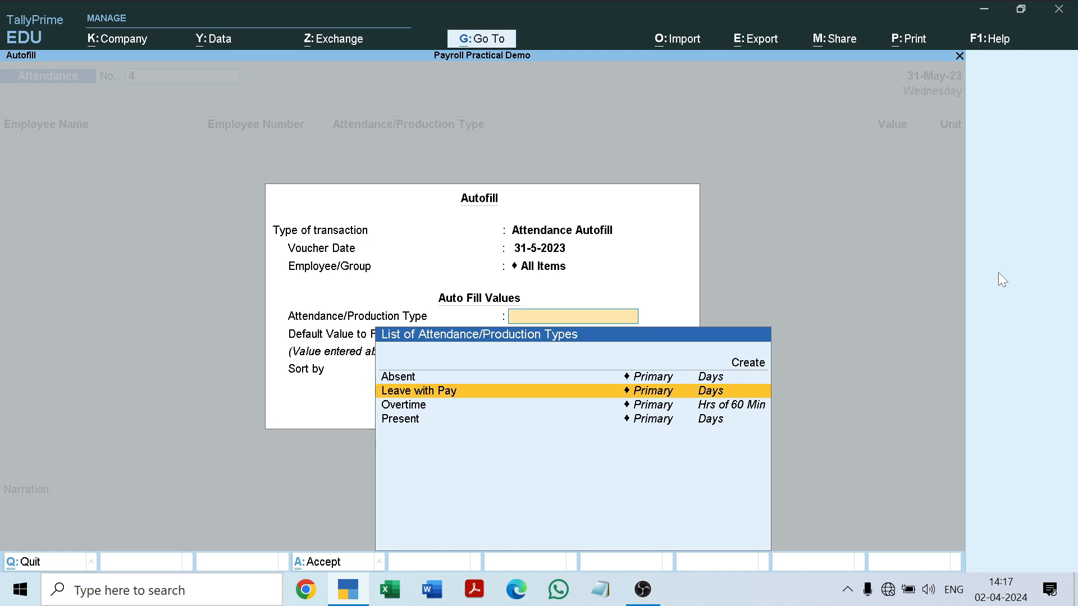
key("Down")
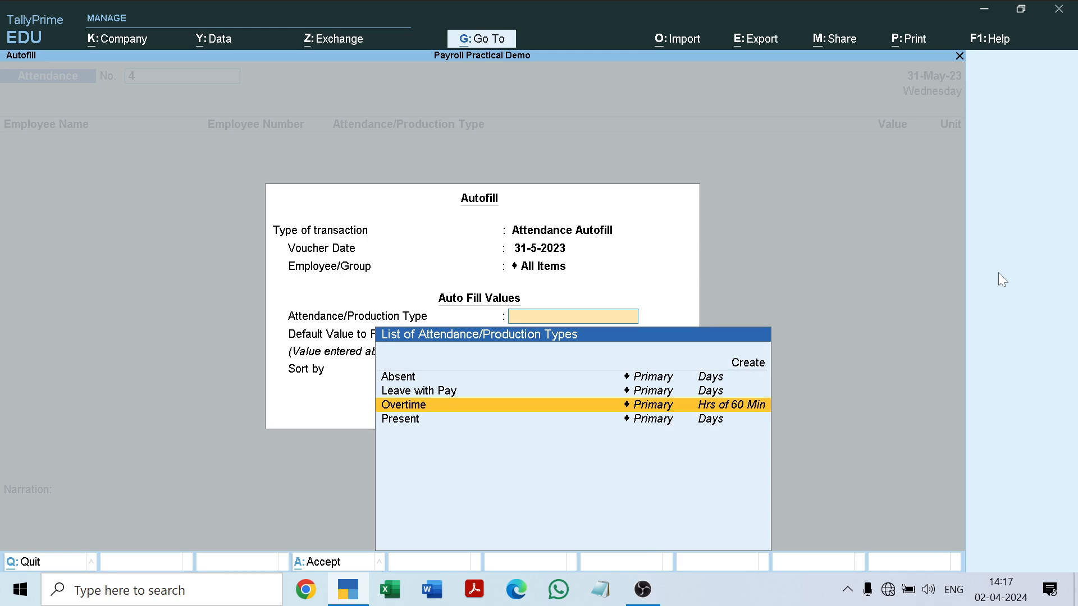
key("Return")
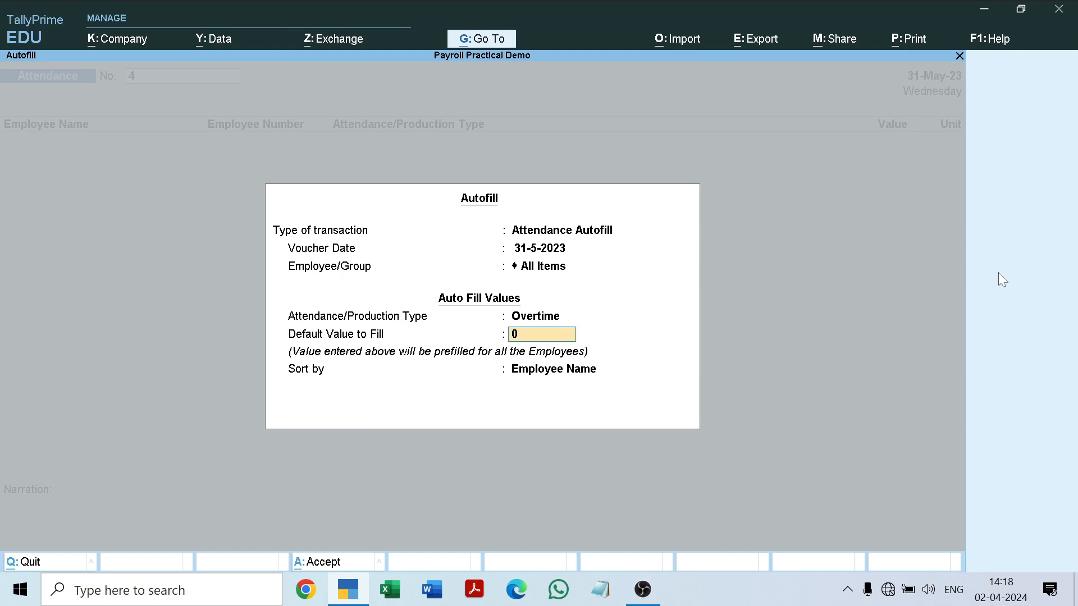
key("Return")
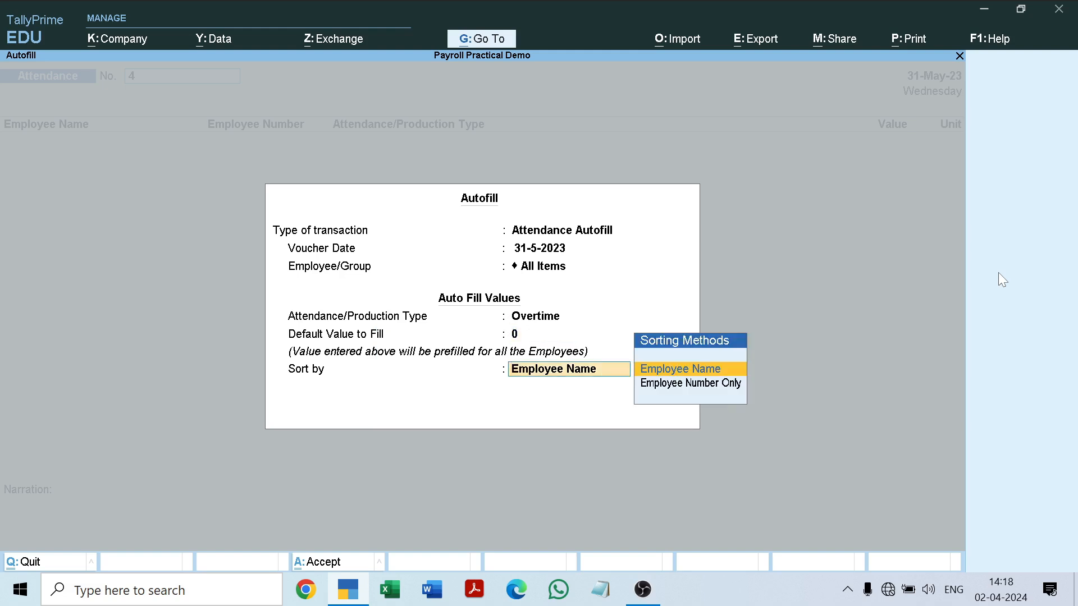
key("Return")
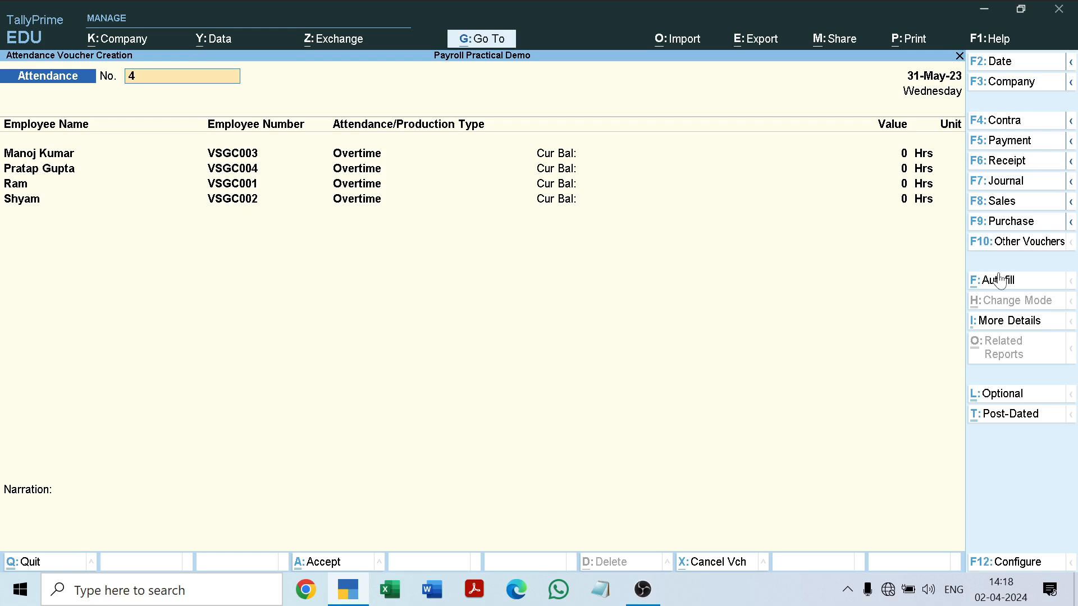
Enter 4 overtime hours for each of the four employees and save the attendance voucher without a narration.
key("Return")
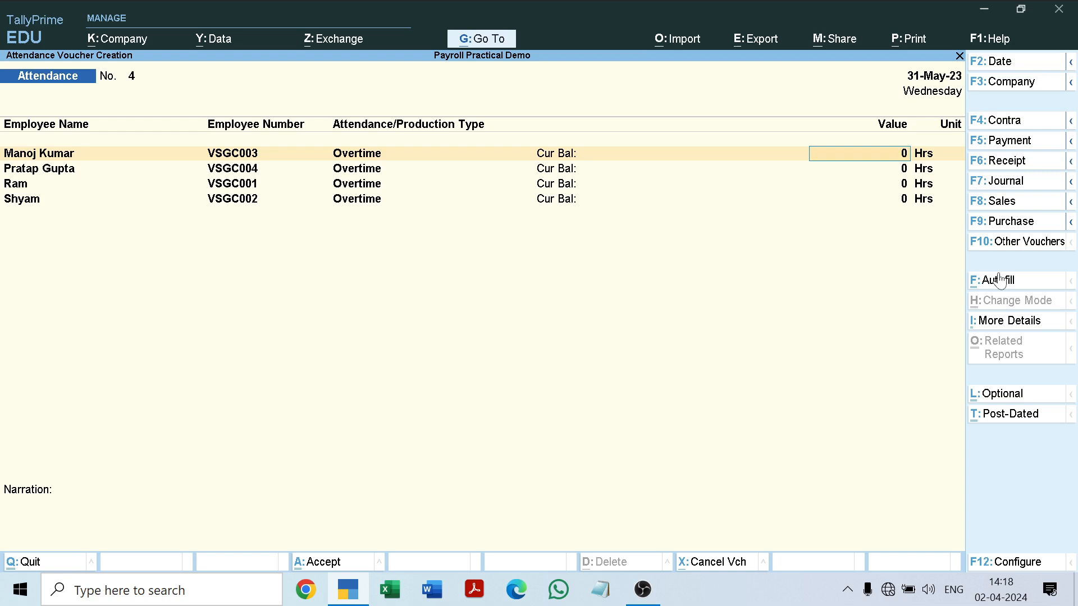
type("4")
key("Return")
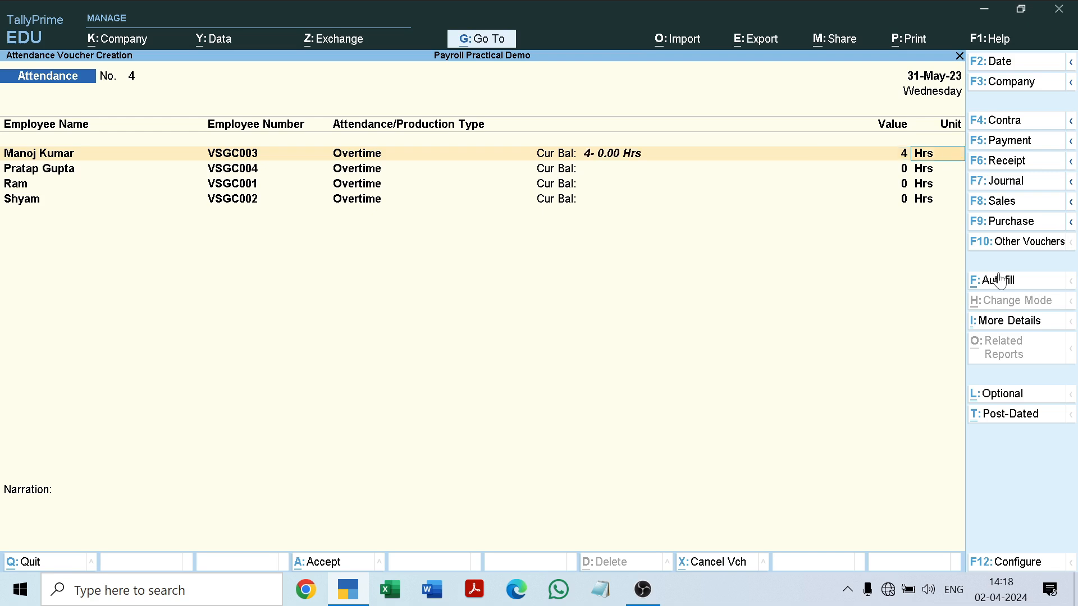
key("Return")
type("4")
key("Return")
key("Return")
type("4")
key("Return")
key("Return")
type("4")
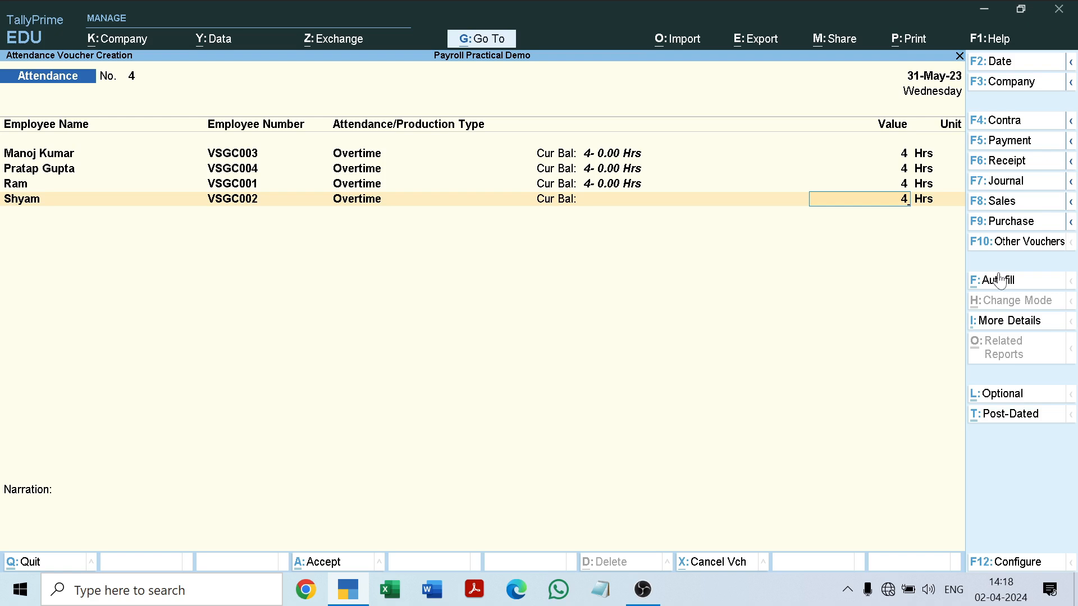
key("Return")
key("Return")
key("Return")
key("Return")
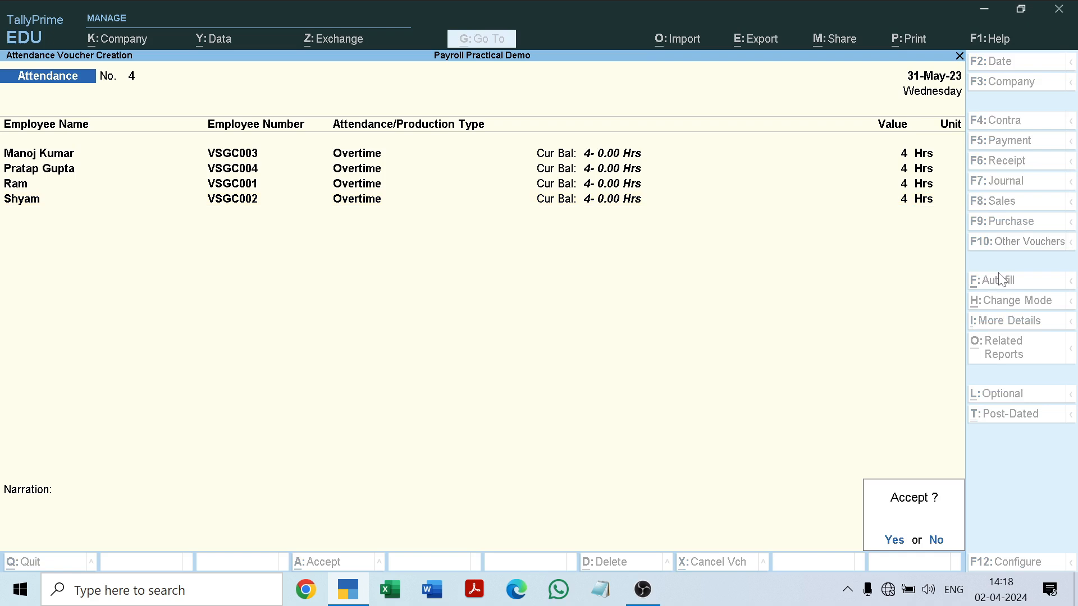
key("Return")
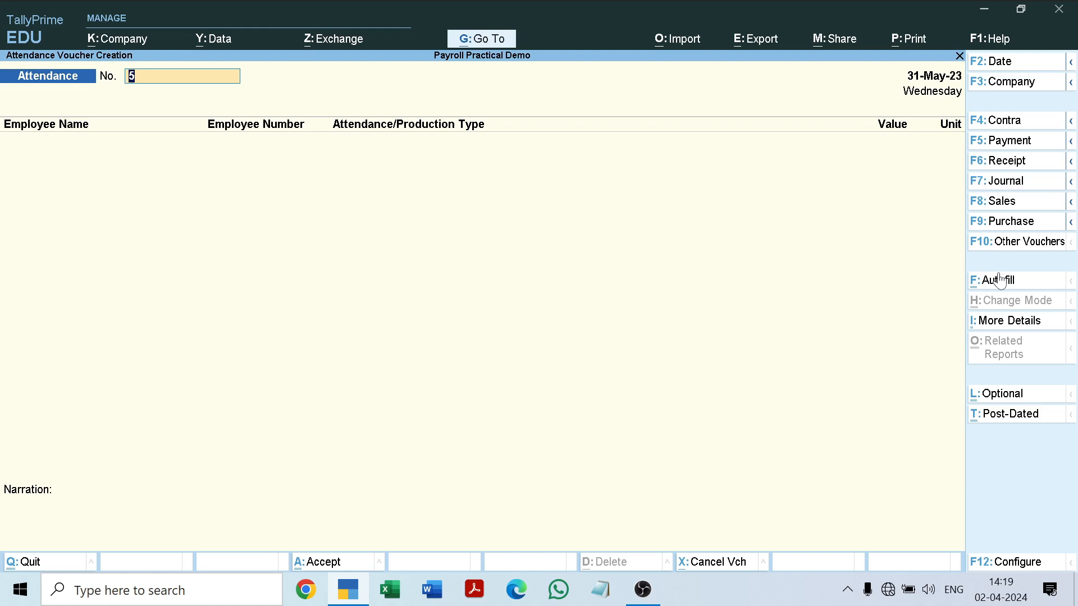
Quit voucher creation and check the Absent and Overtime attendance entries for 31-May-23 in the Day Book.
key("Escape")
key("y")
key("Down")
key("Return")
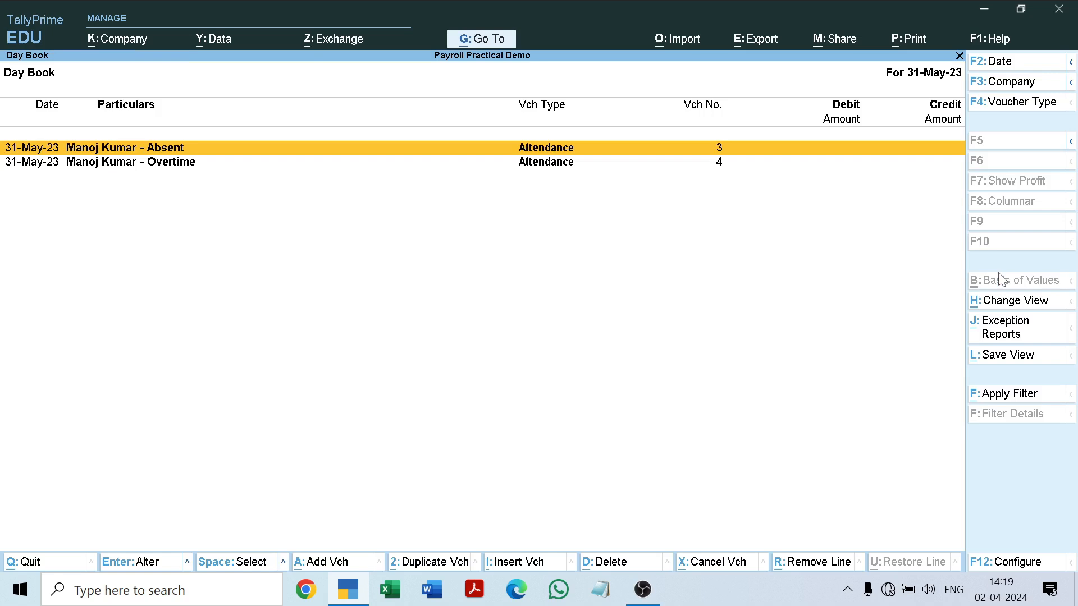
key("Down")
key("Up")
key("Down")
key("Up")
key("Down")
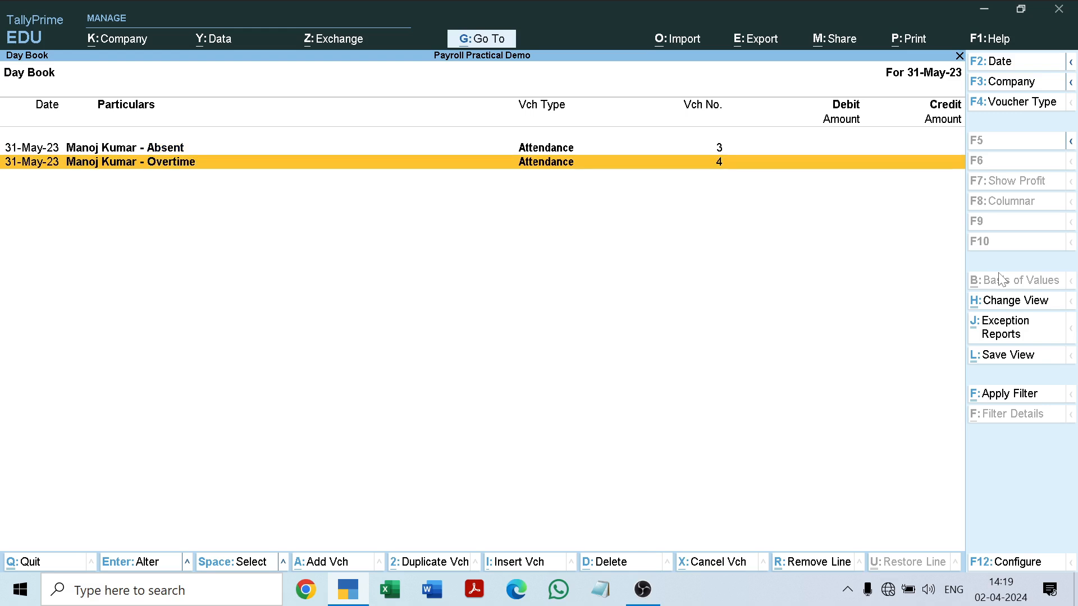
key("Escape")
Start a new voucher and change its type to Payroll.
key("Up")
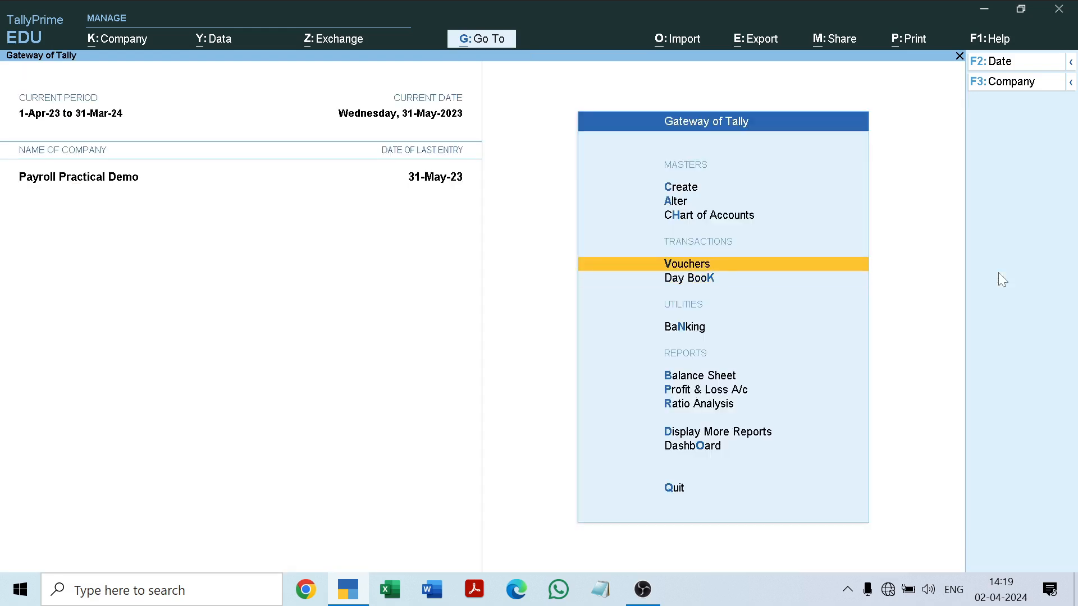
key("Return")
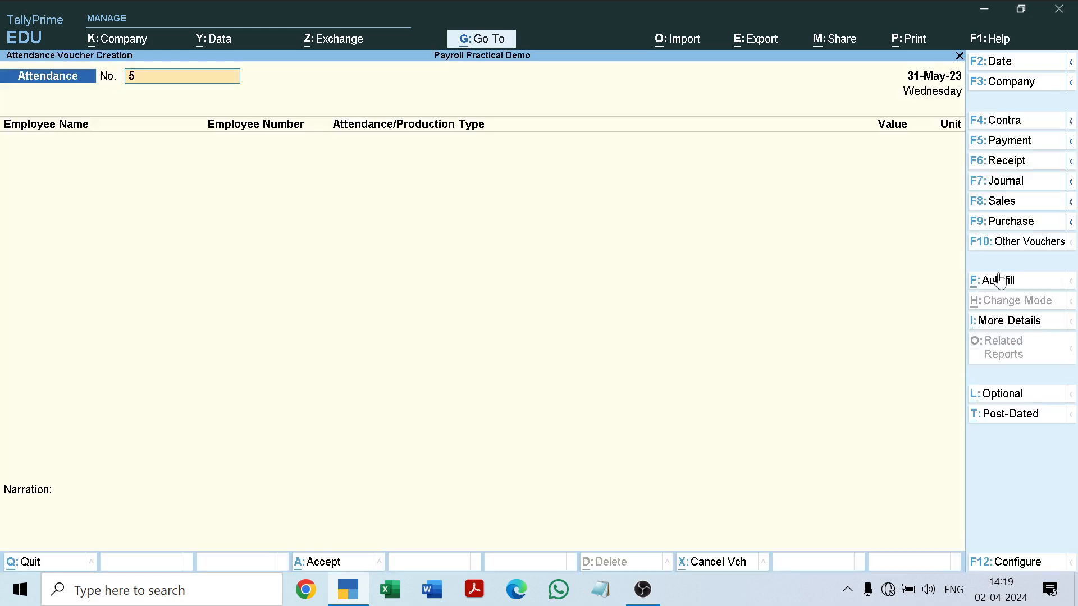
left_click(1011, 241)
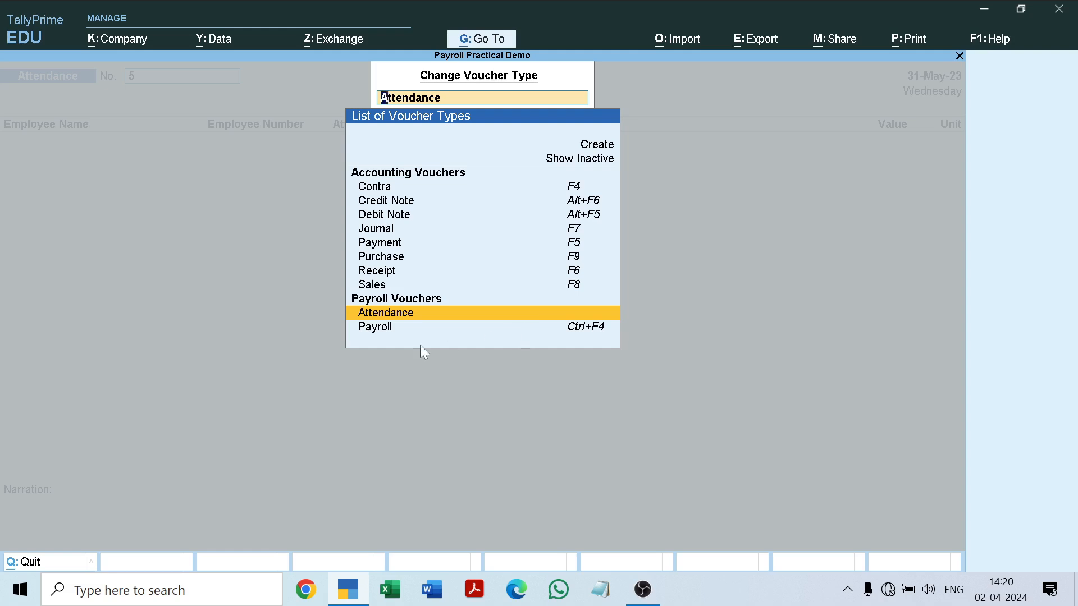
key("Down")
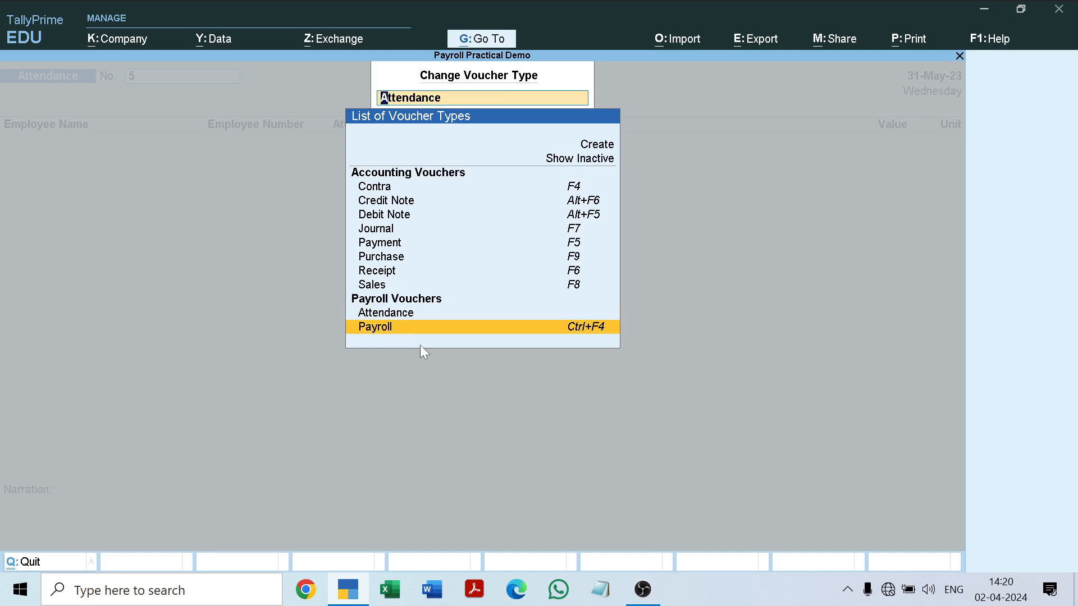
left_click(598, 327)
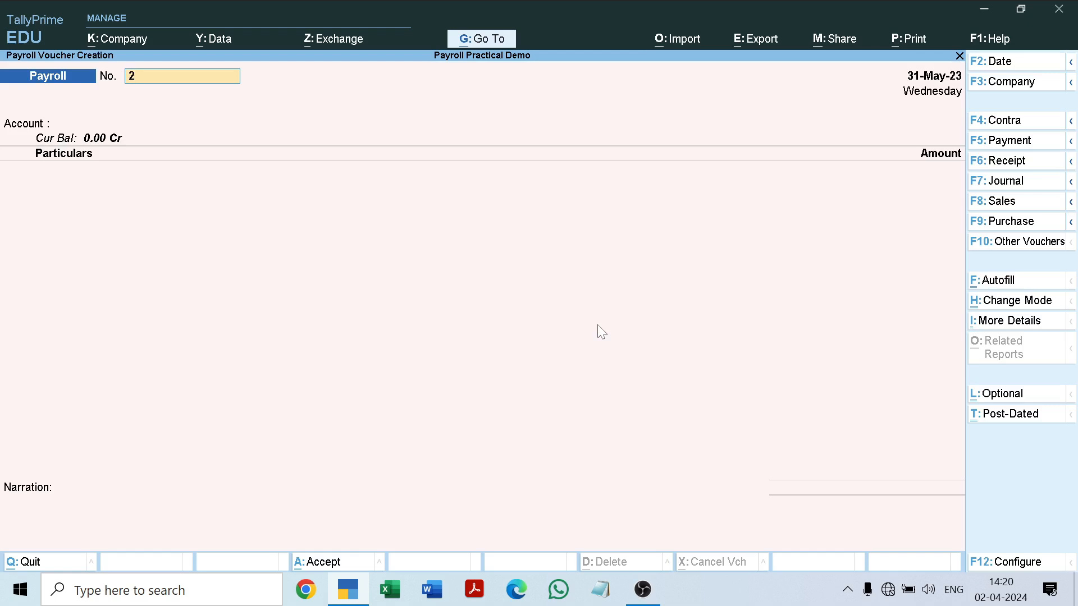
Autofill payroll voucher 2 with the User Defined process from 1-5-2023 to 31-5-2023 for All Items, sorted by Employee Name, using the Salary Payable ledger.
left_click(993, 284)
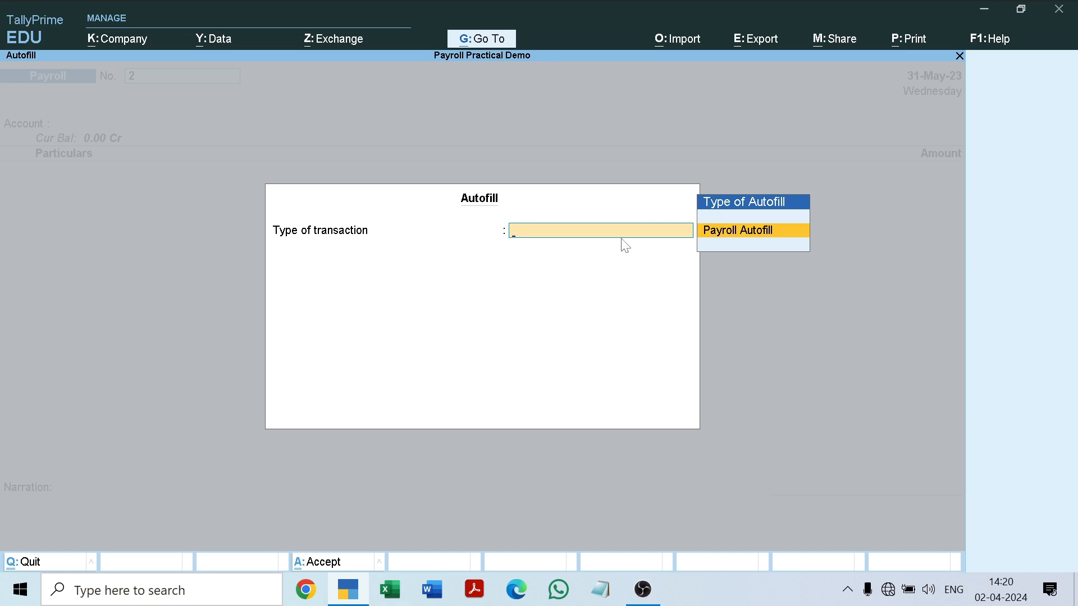
key("Return")
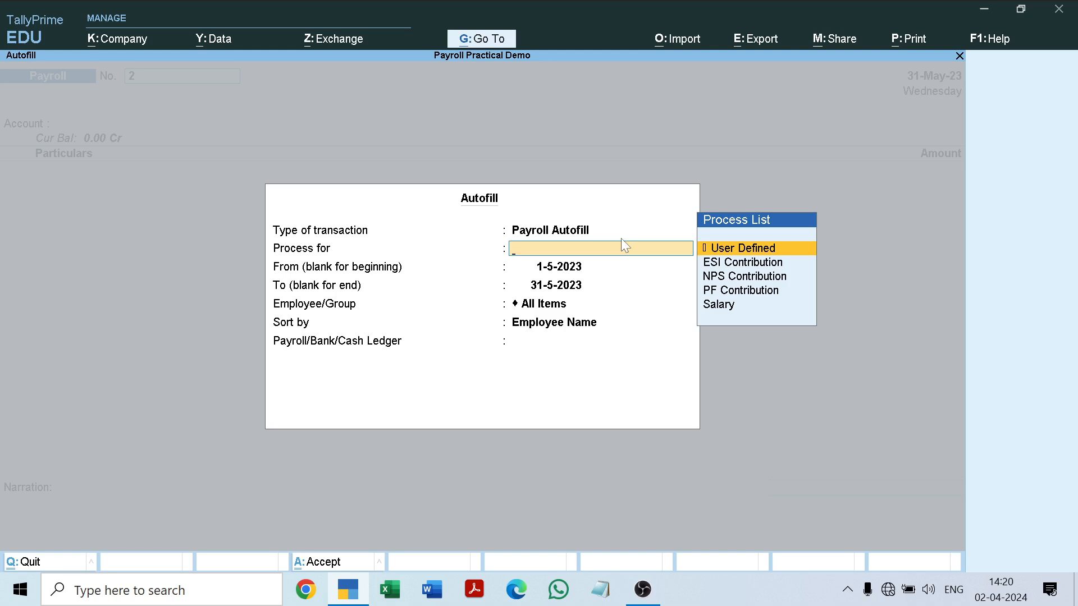
key("Return")
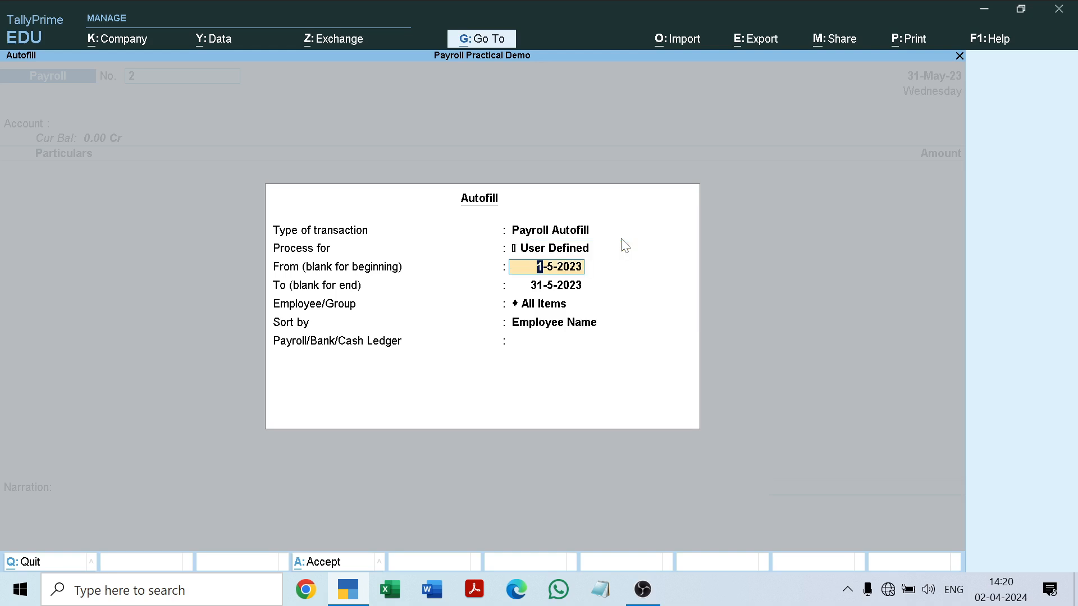
key("Return")
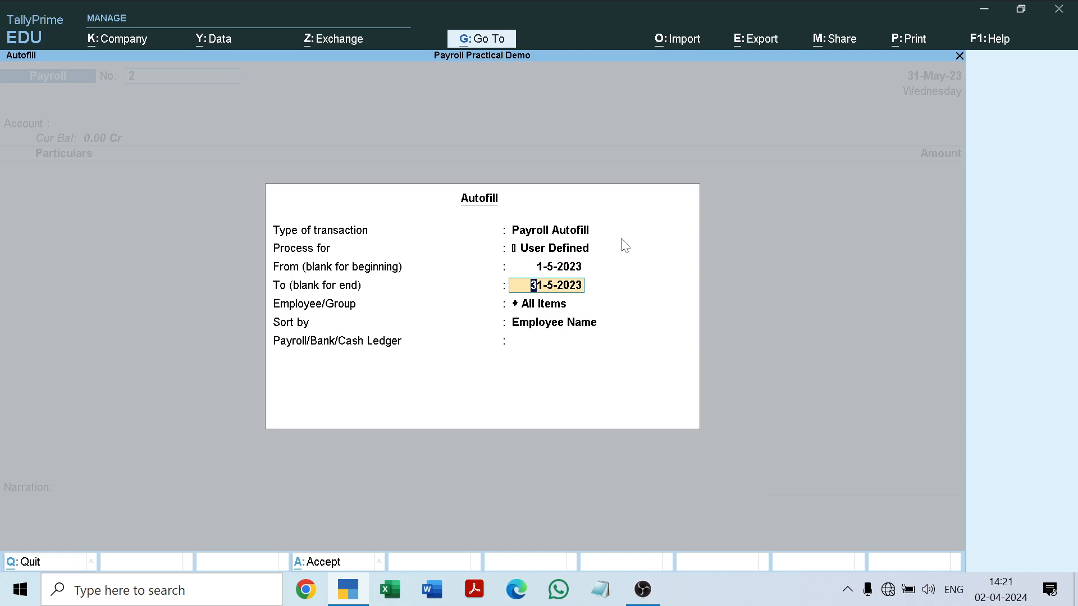
key("Return")
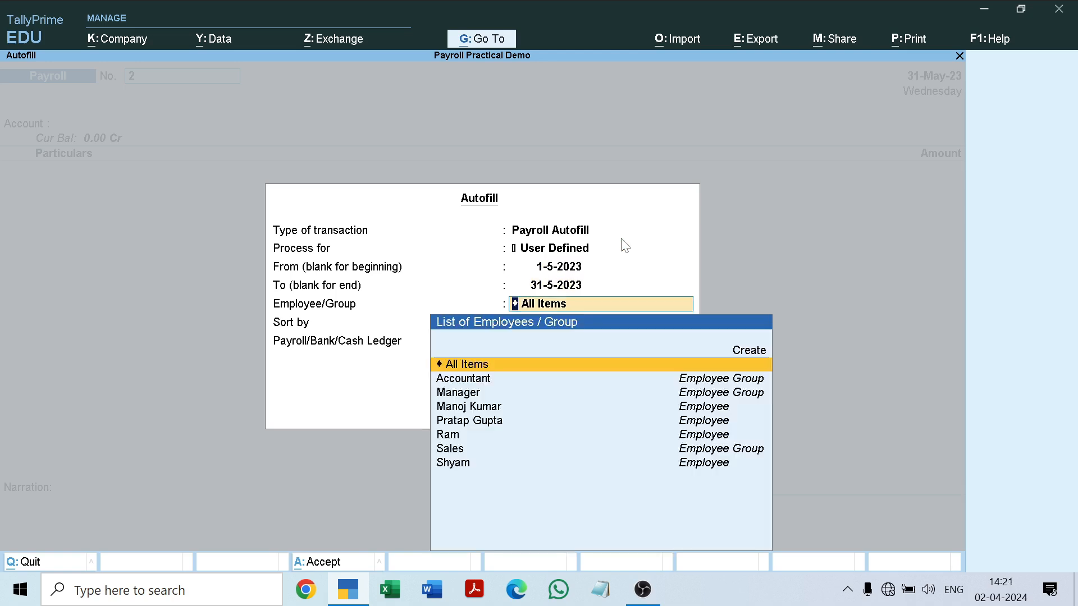
key("Return")
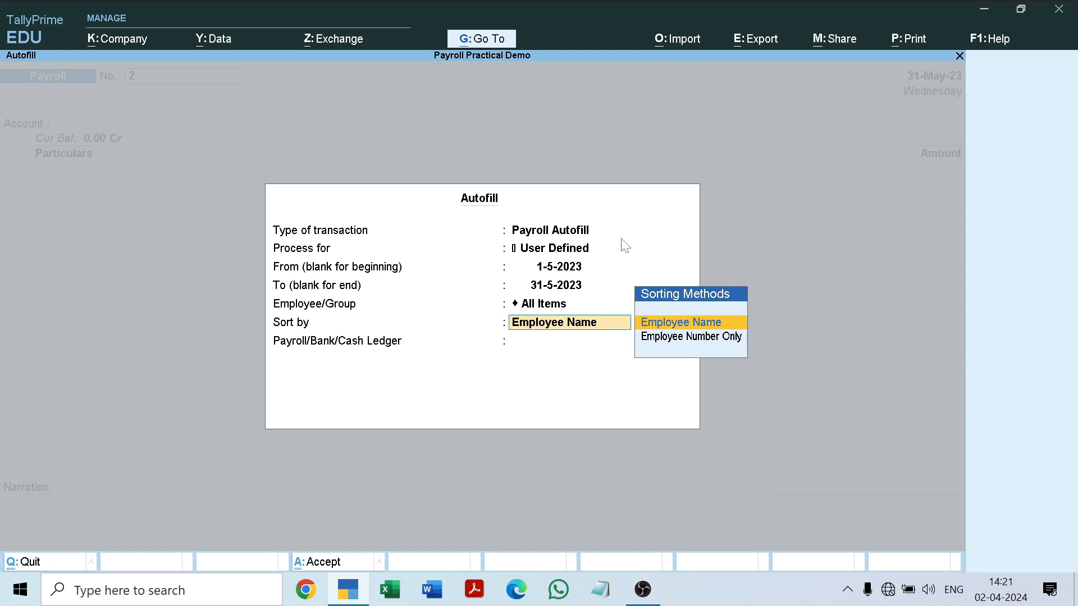
key("Return")
key("Down")
key("Down")
key("Down")
key("Down")
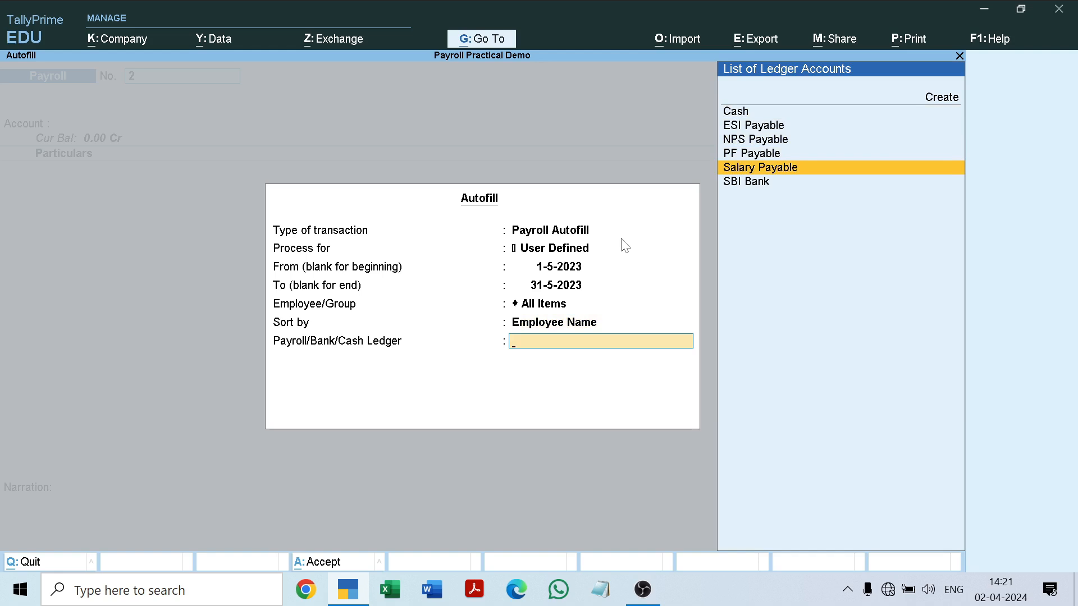
key("Return")
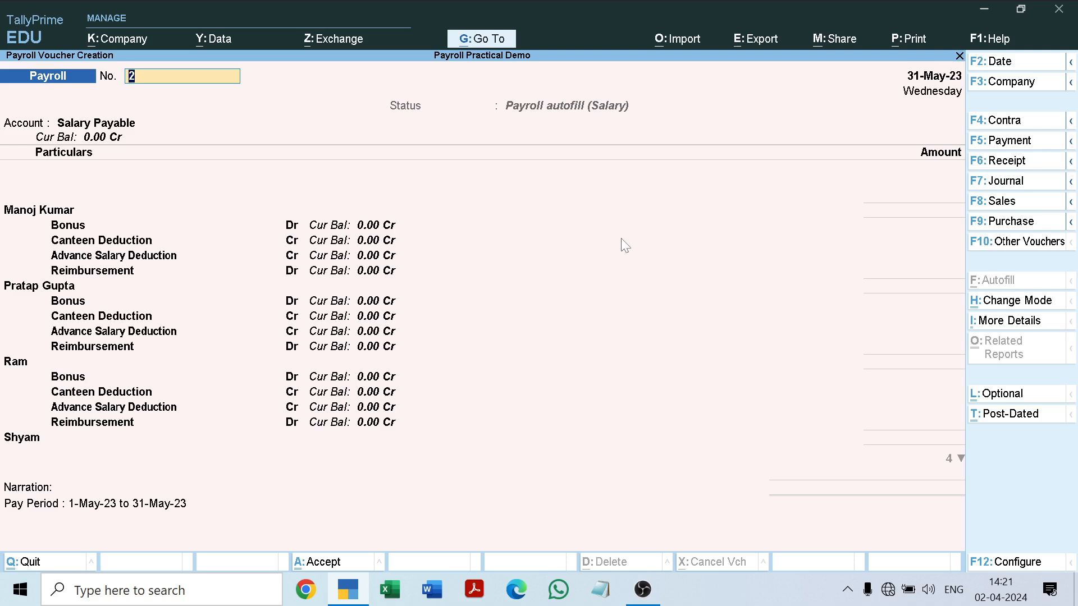
Enter 500 each for the first employee's Bonus, Canteen Deduction and Reimbursement, leaving Advance Salary Deduction blank.
key("Return")
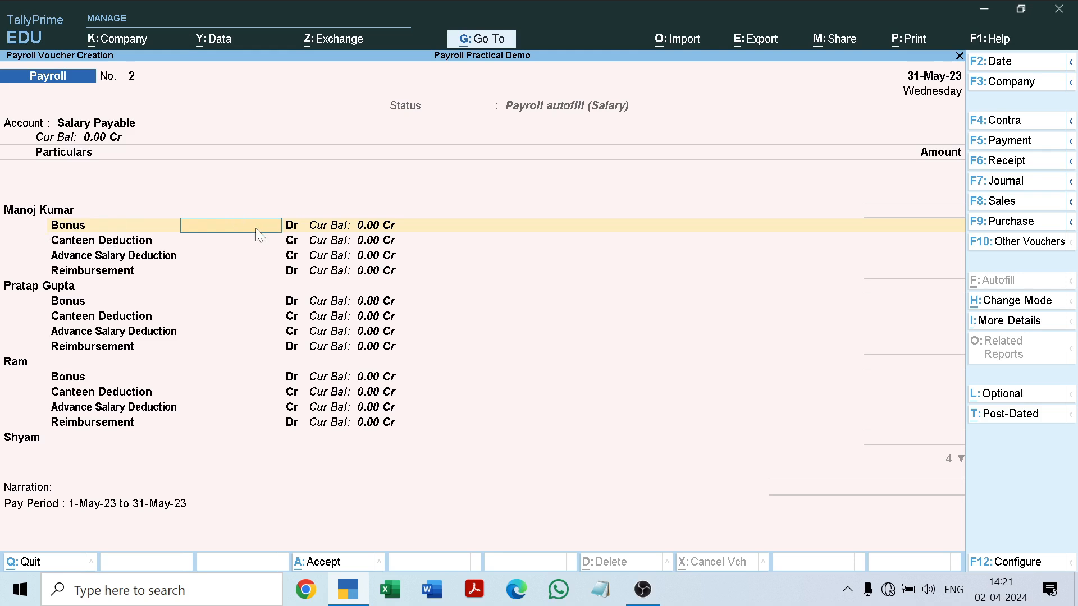
key("Return")
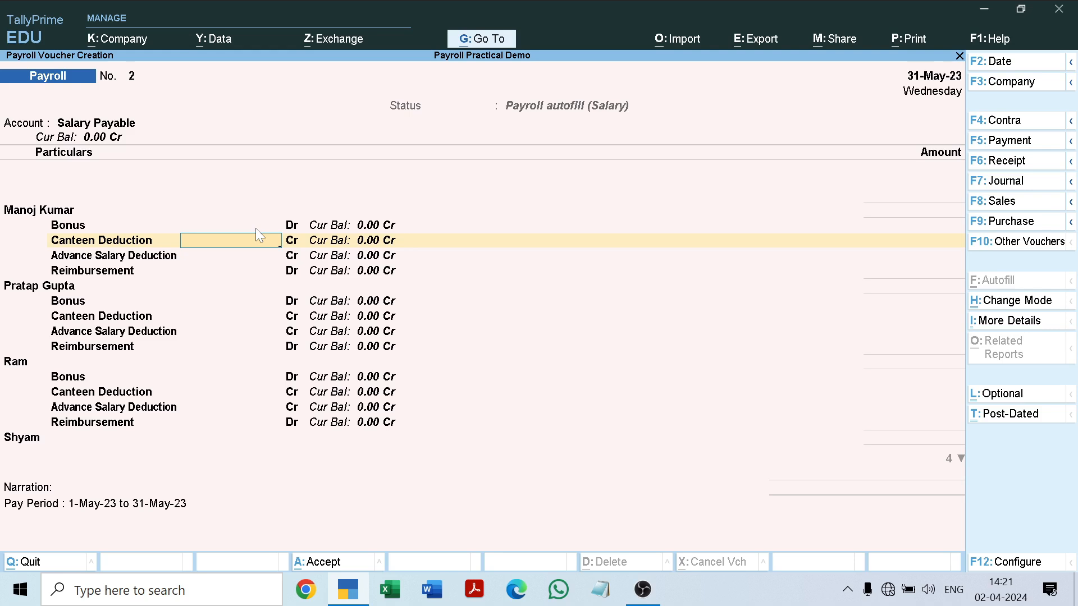
key("Return")
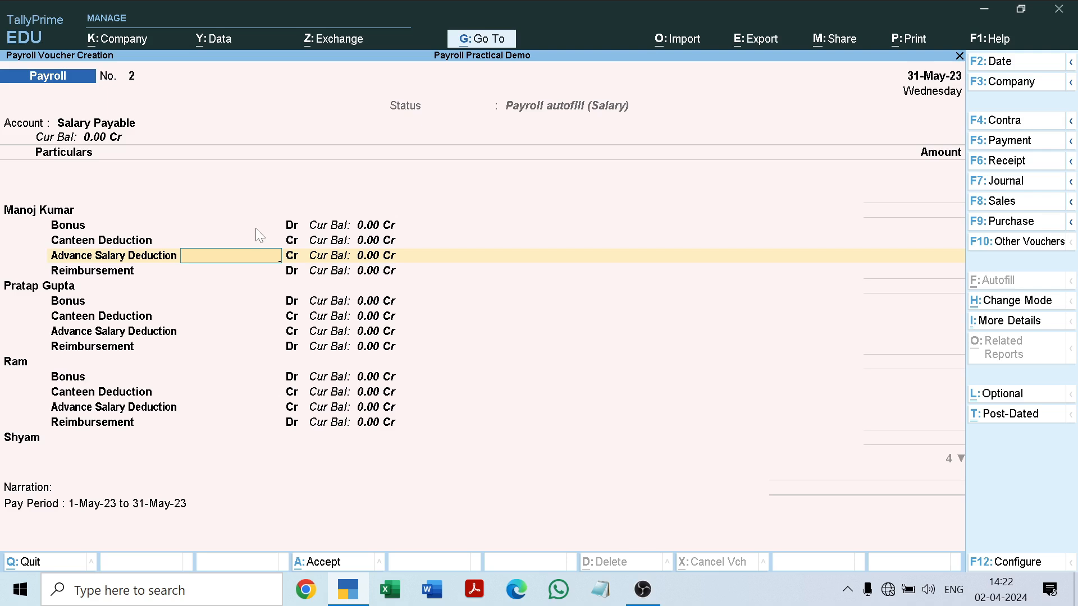
key("Return")
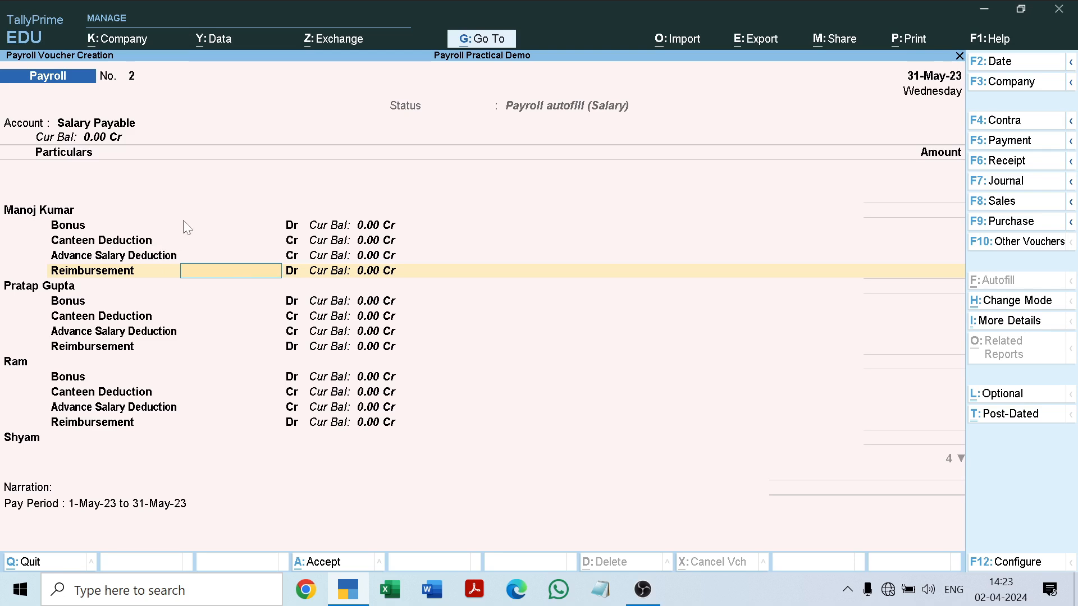
key("Up")
key("Up")
key("Up")
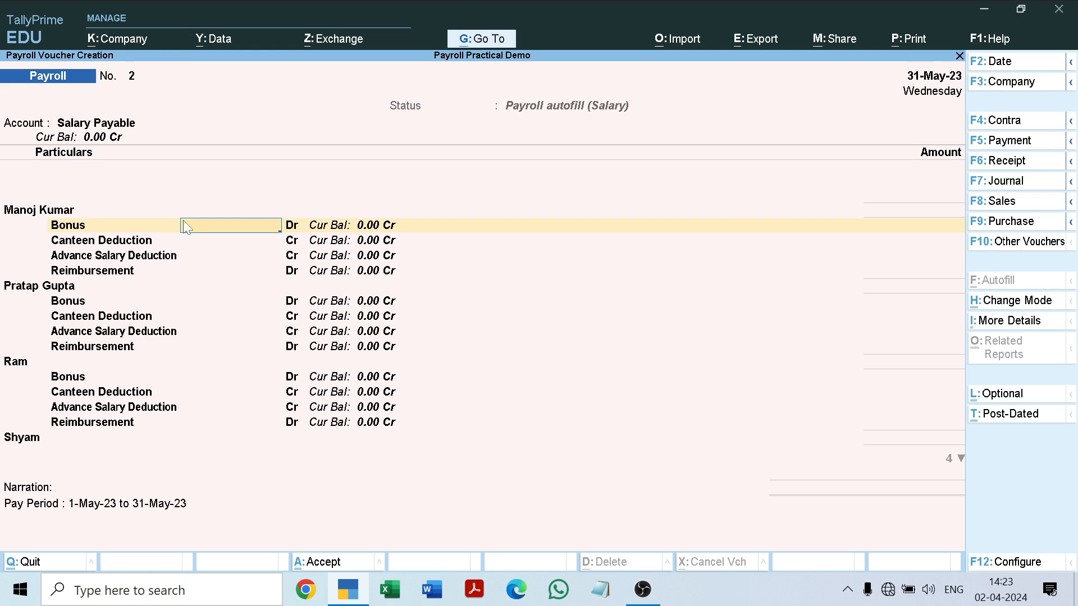
type("500")
key("Return")
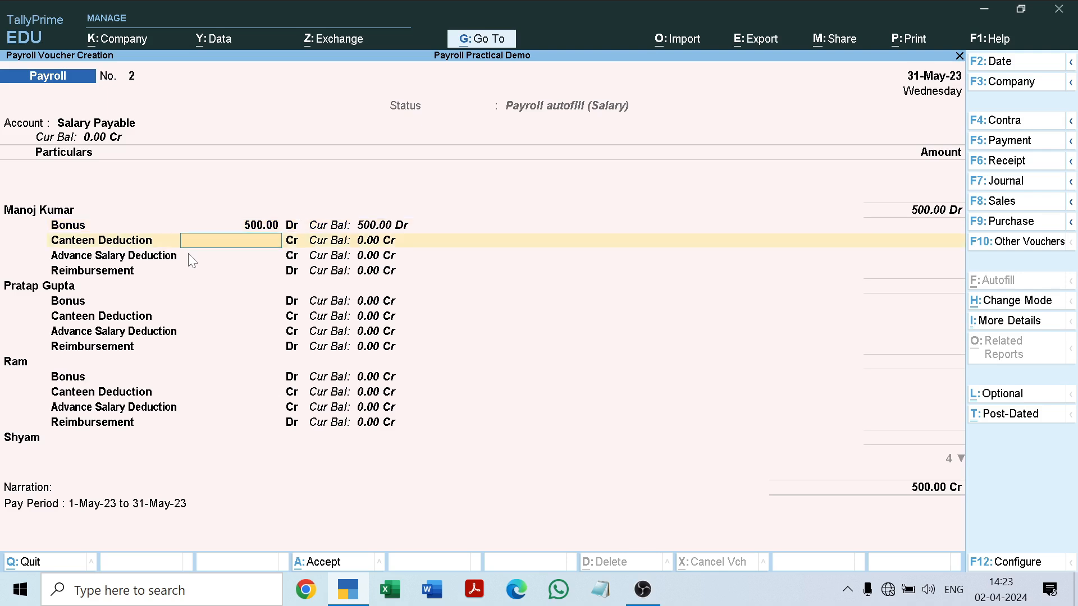
type("5000")
key("BackSpace")
key("Return")
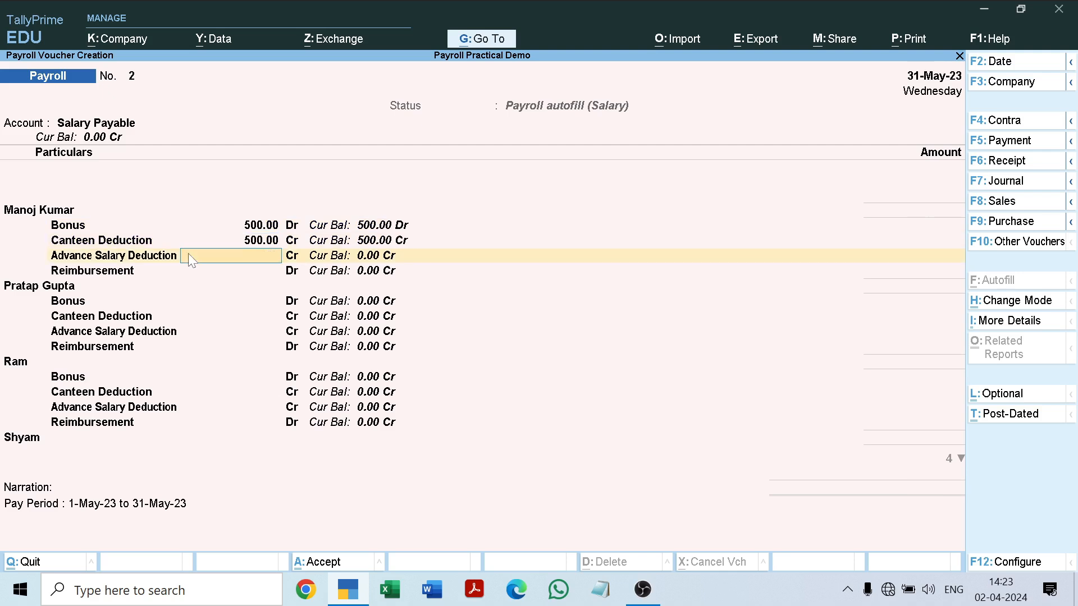
key("Return")
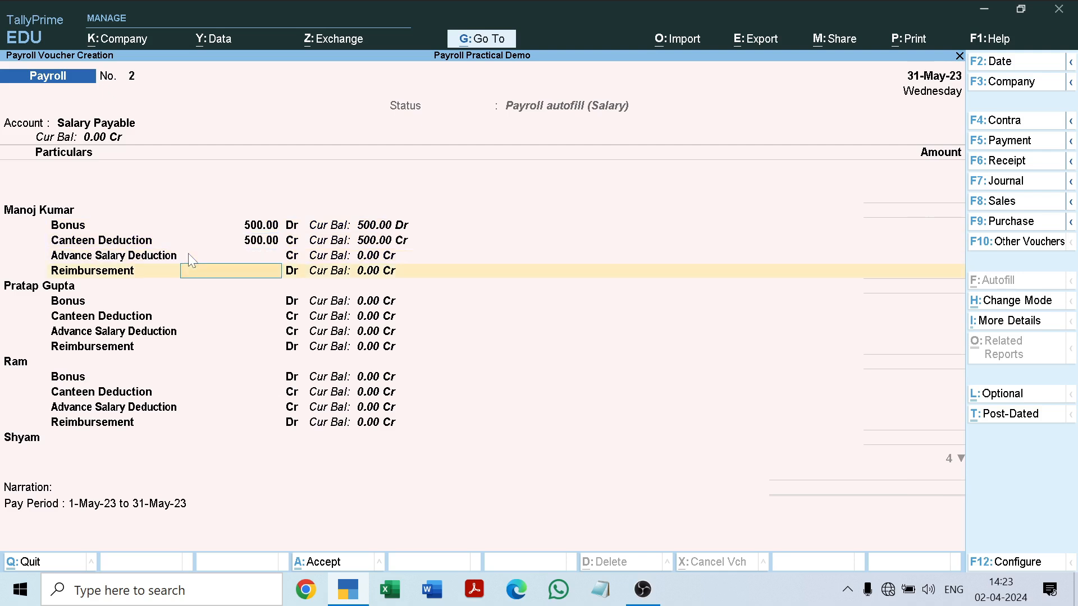
type("500")
key("Return")
Enter 500 each for the second employee's Bonus, Canteen Deduction and Reimbursement, leaving Advance Salary Deduction blank.
type("500")
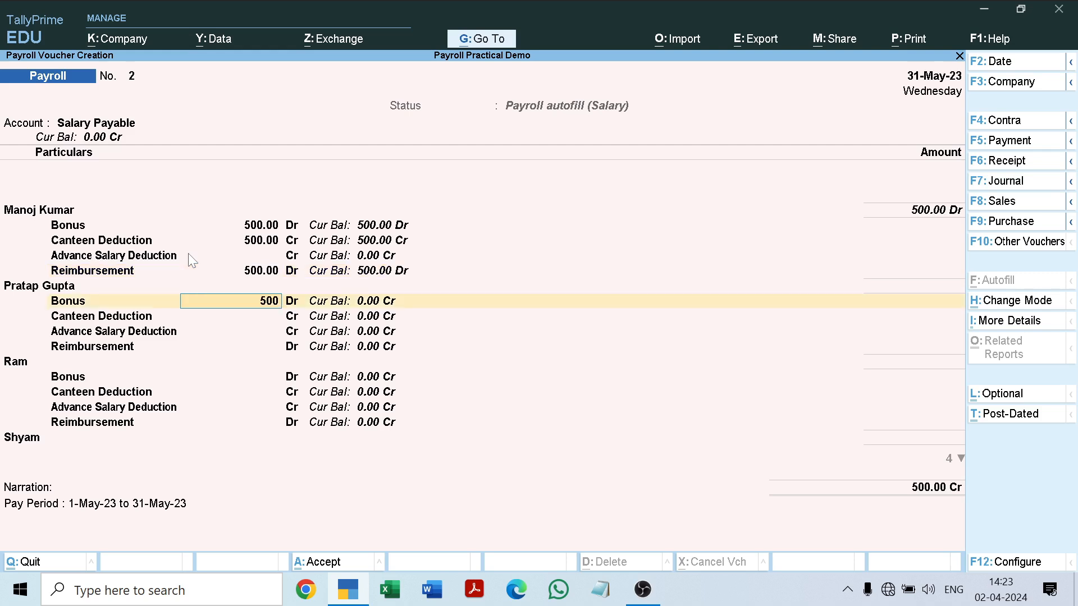
key("Return")
type("500")
key("Return")
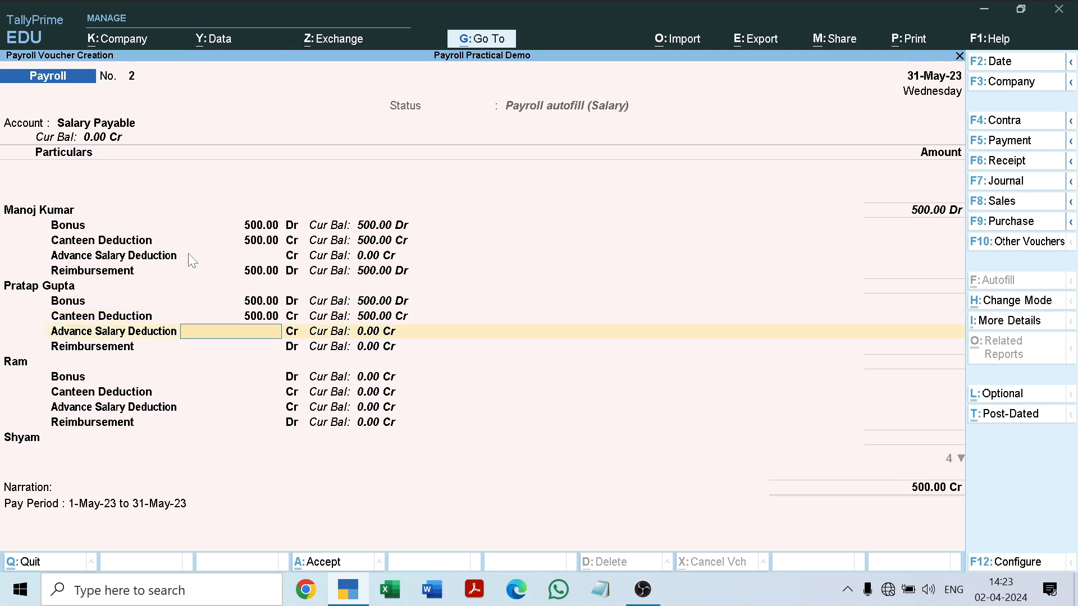
key("Return")
type("500")
key("Return")
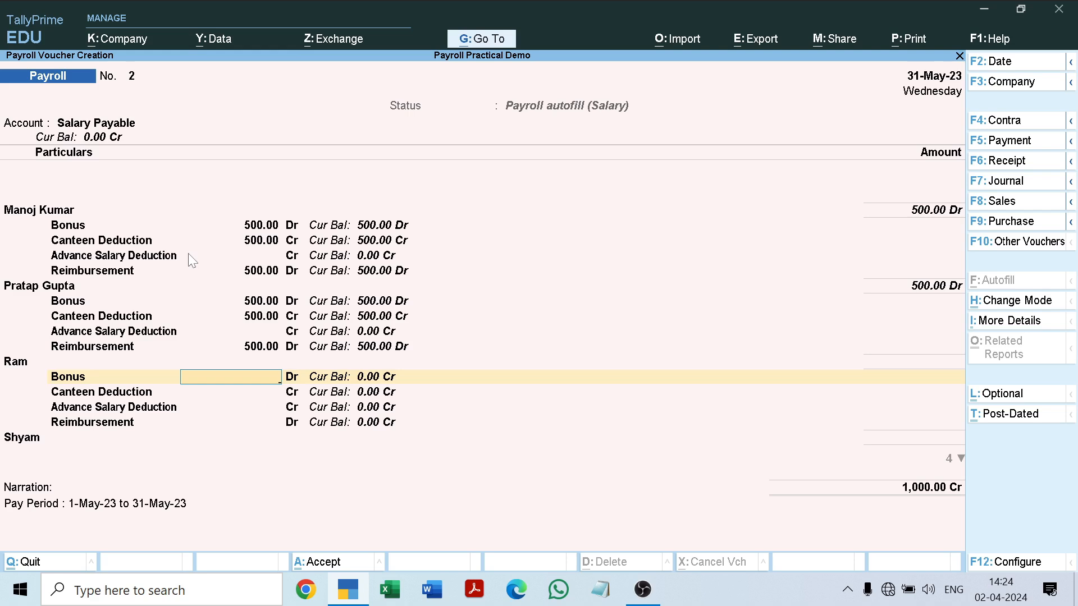
Enter 500 each for the third employee's Bonus, Canteen Deduction and Reimbursement, leaving Advance Salary Deduction blank.
type("500")
key("Return")
type("500")
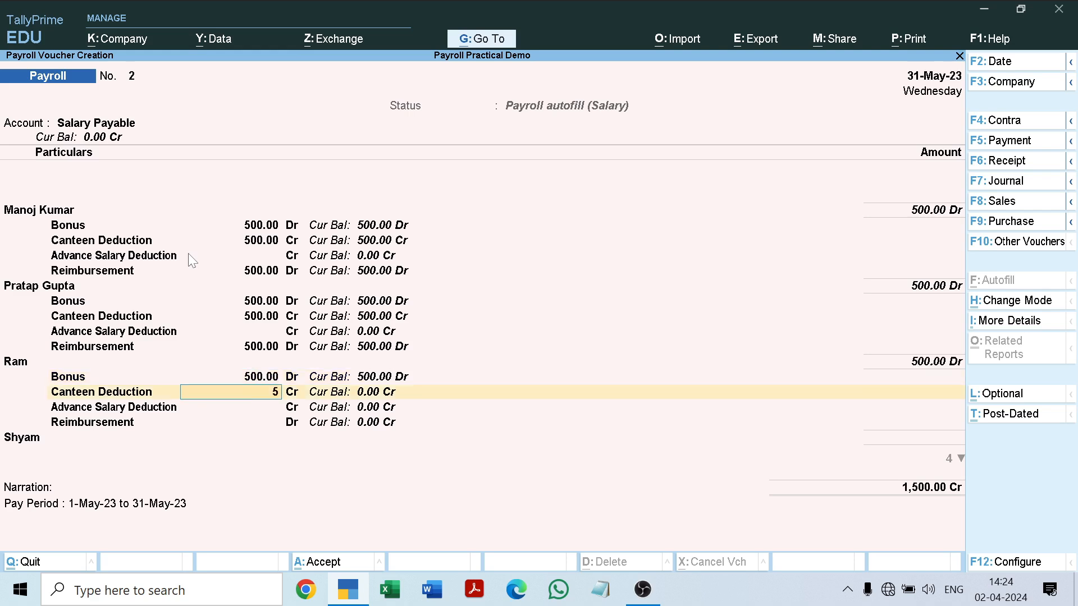
key("Return")
key("Return")
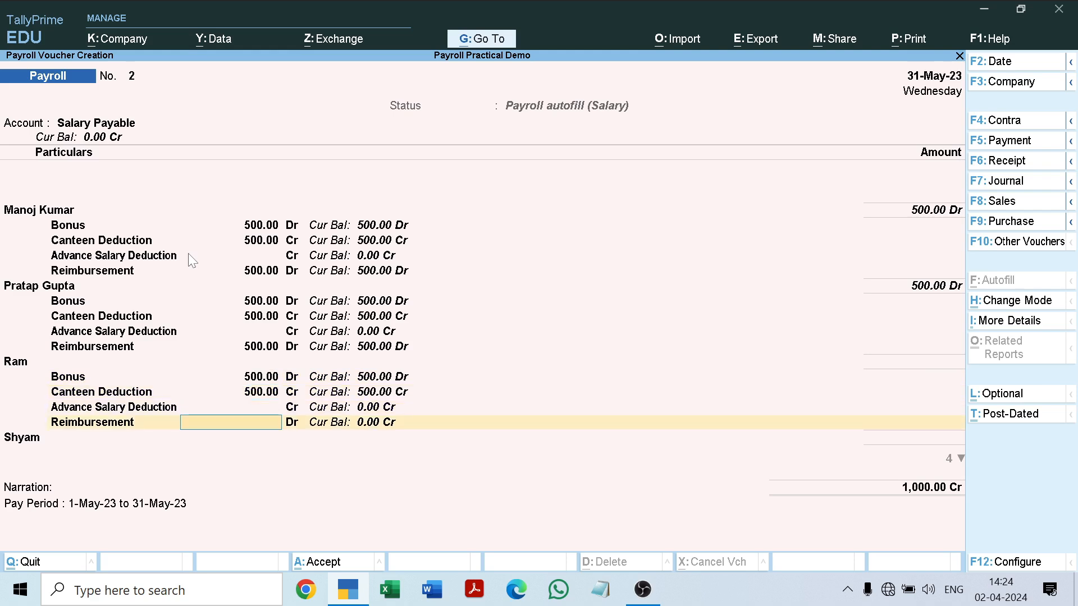
type("500")
key("Return")
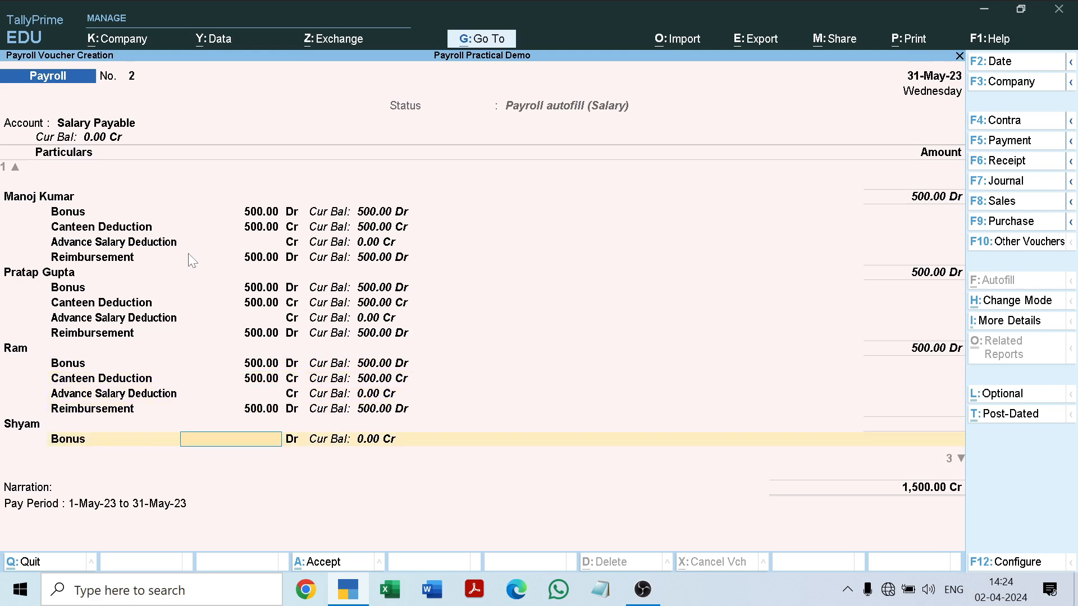
Enter 500 each for the fourth employee's Bonus, Canteen Deduction and Reimbursement, and save the voucher with the default pay-period narration.
type("500")
key("Return")
type("5")
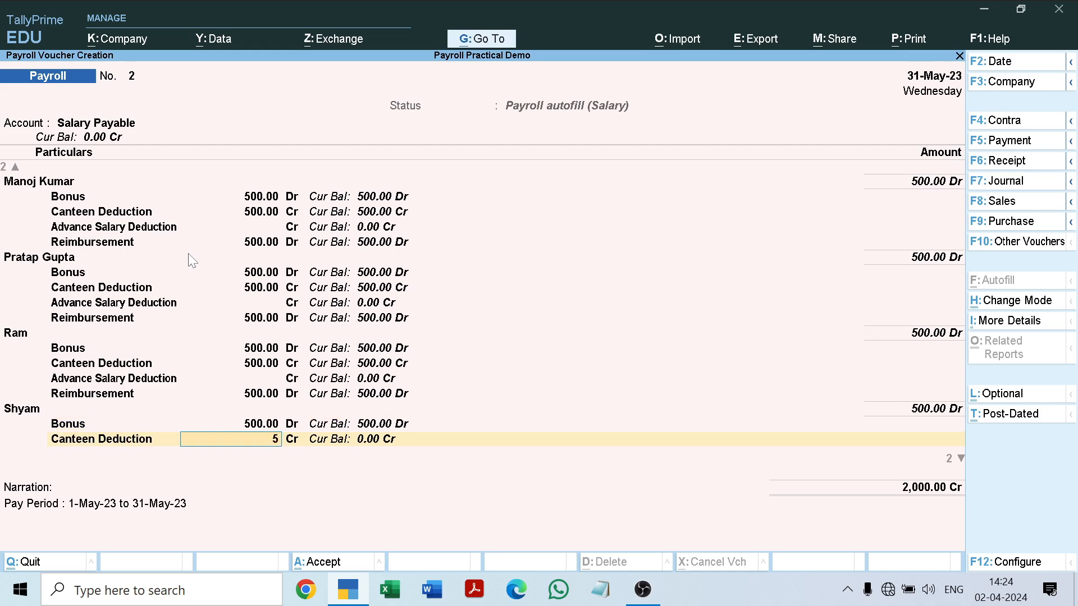
type("00")
key("Return")
key("Return")
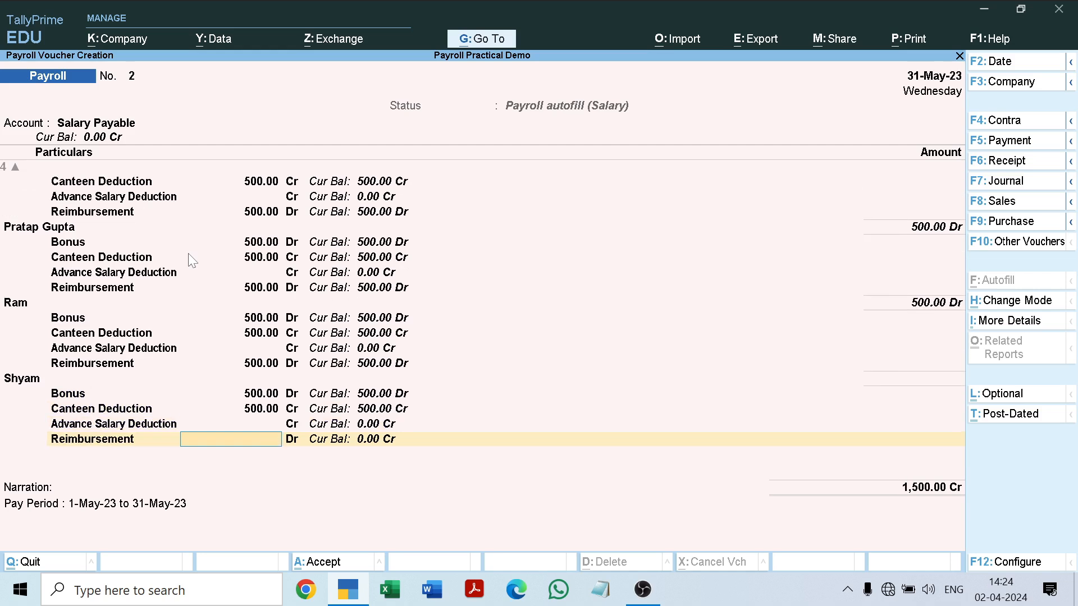
type("500")
key("Return")
key("Return")
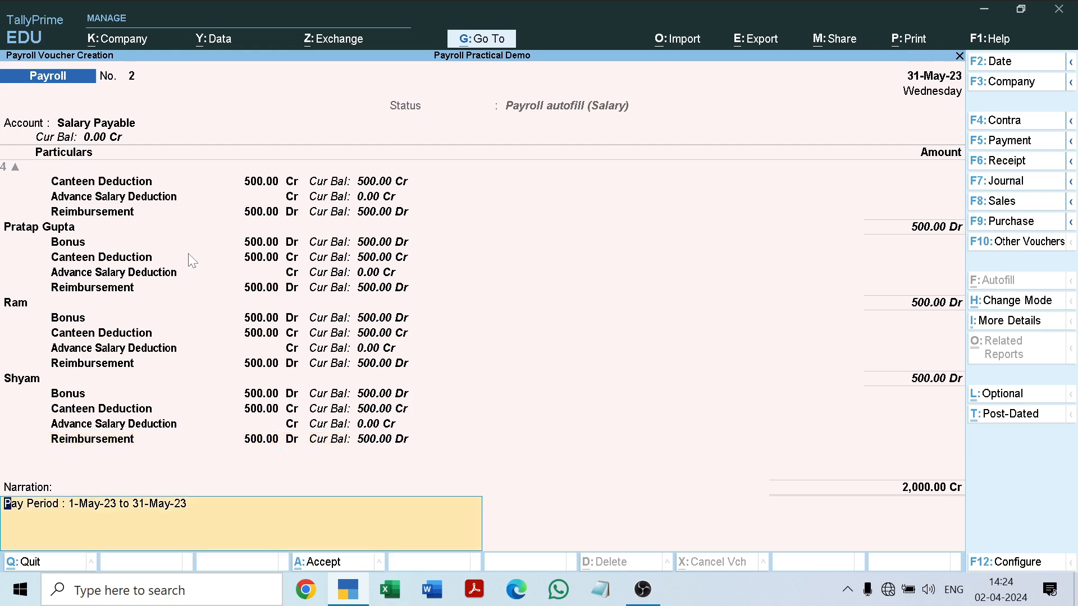
key("Return")
key("Return")
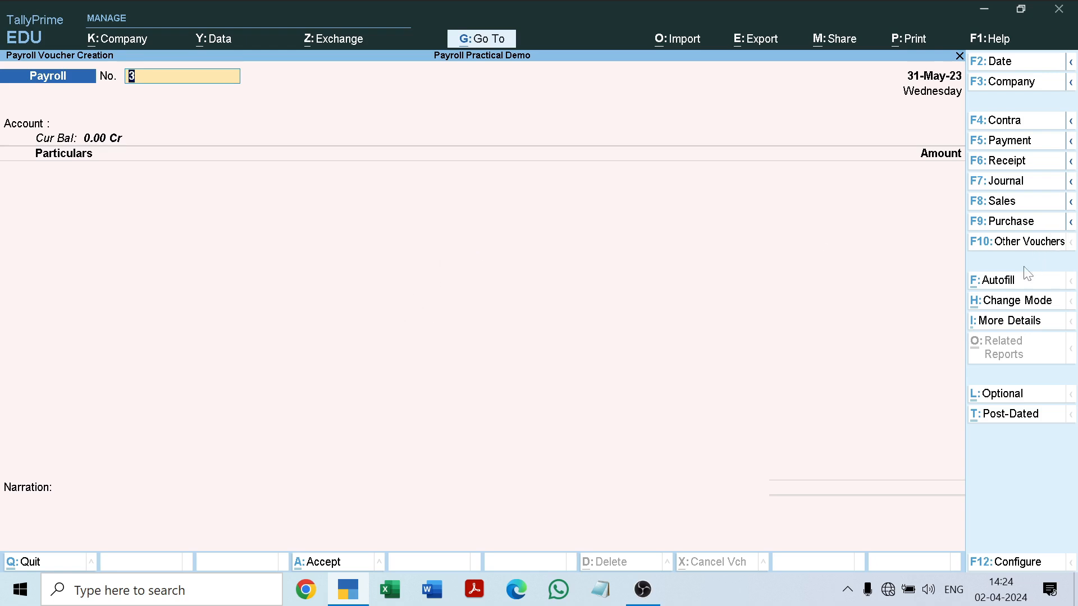
Start a Payroll Autofill for voucher 3, processing Salary with income tax computed on the Declared Value.
left_click(1000, 285)
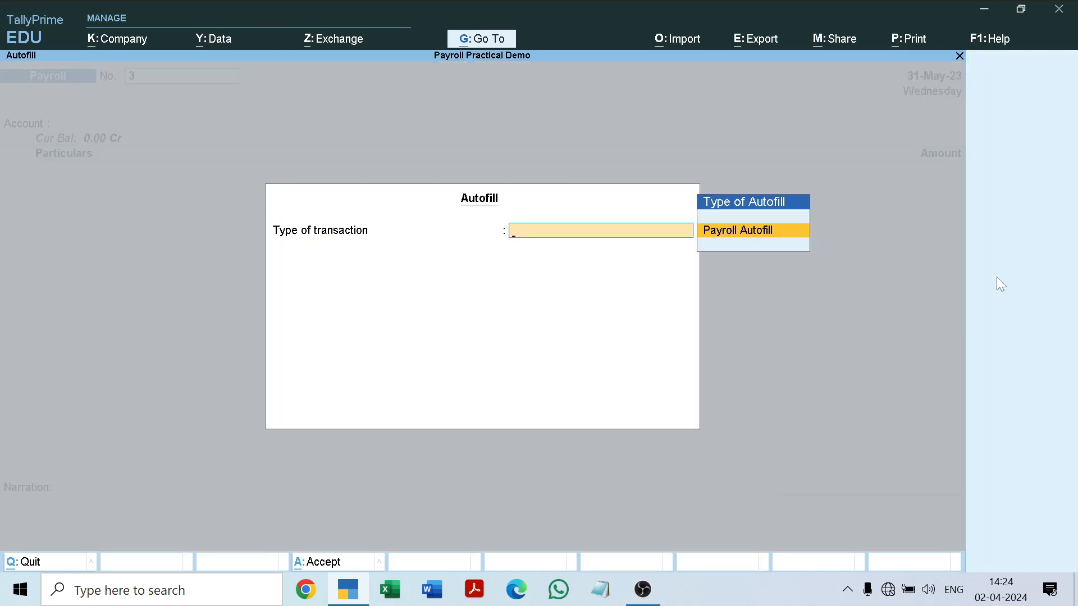
key("Return")
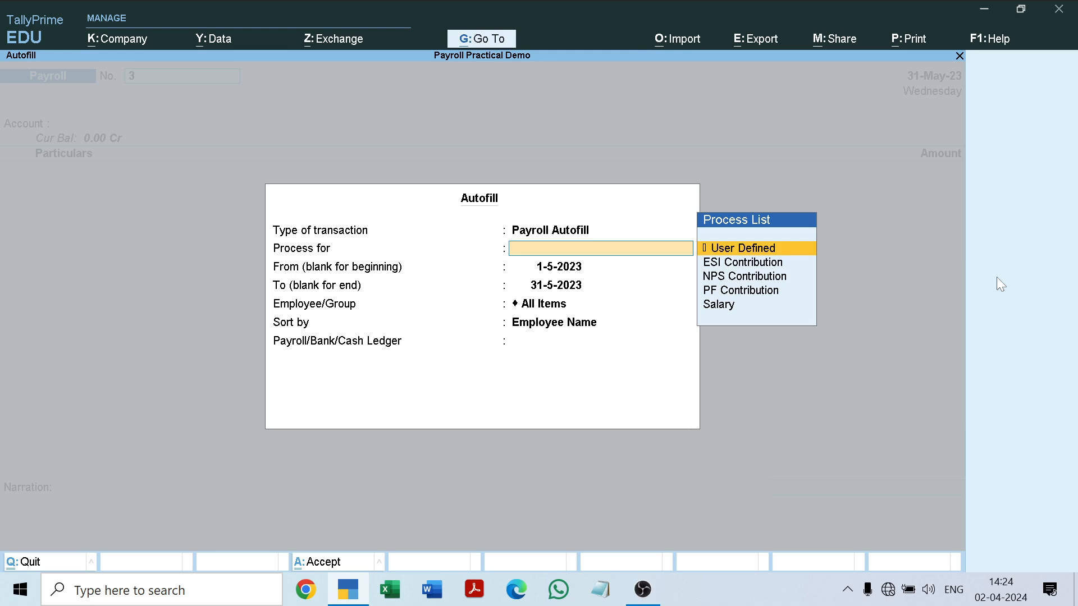
key("Down")
key("Down")
key("Down")
key("Down")
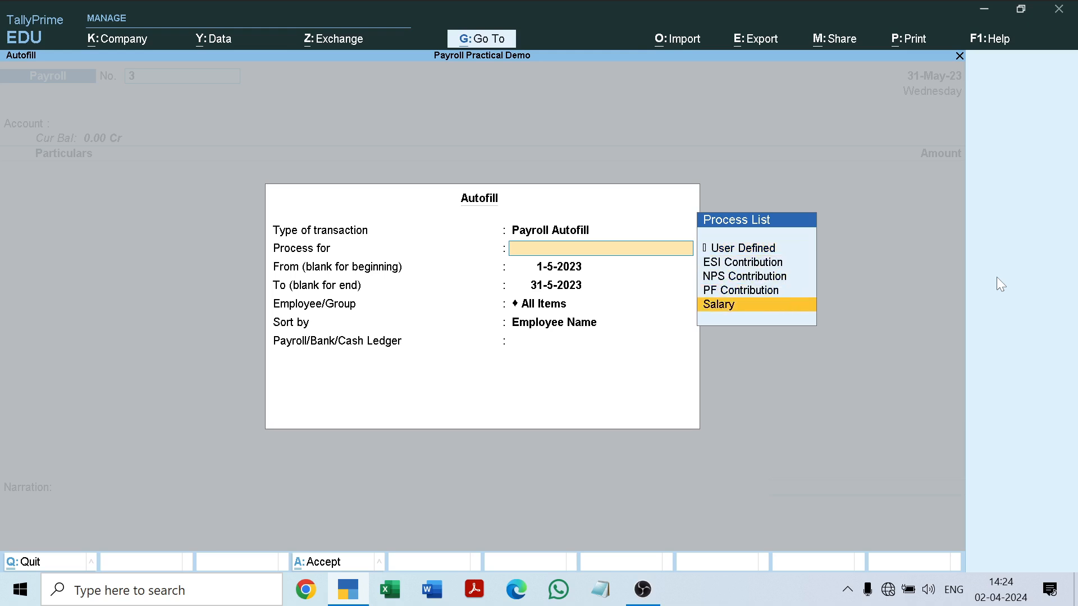
key("Return")
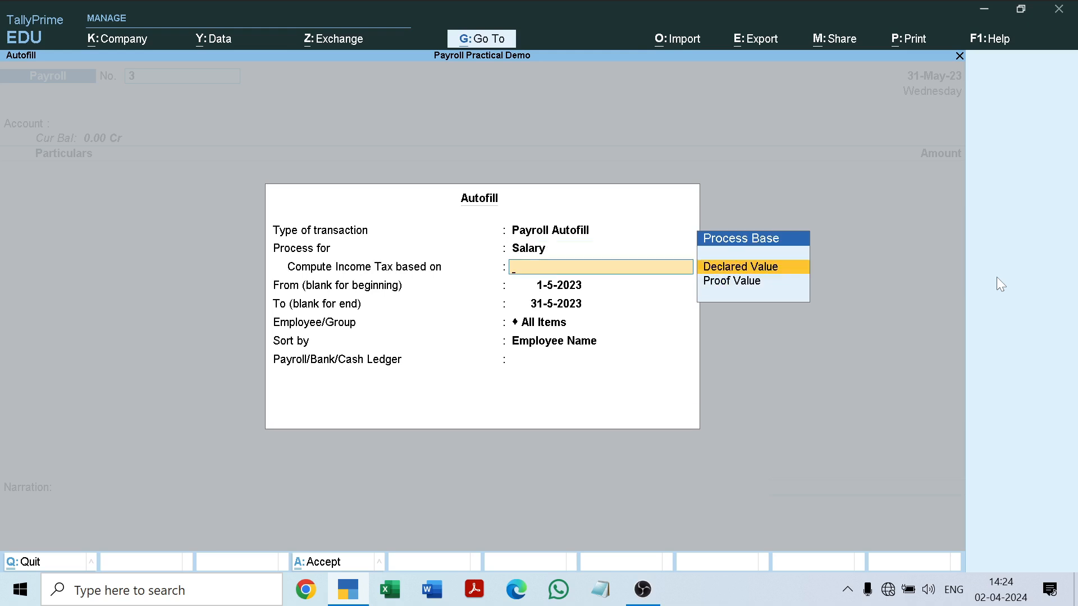
key("Return")
Complete the salary autofill for 1-5-2023 to 31-5-2023 with All Items, sorted by Employee Name, using the Salary Payable ledger.
key("Return")
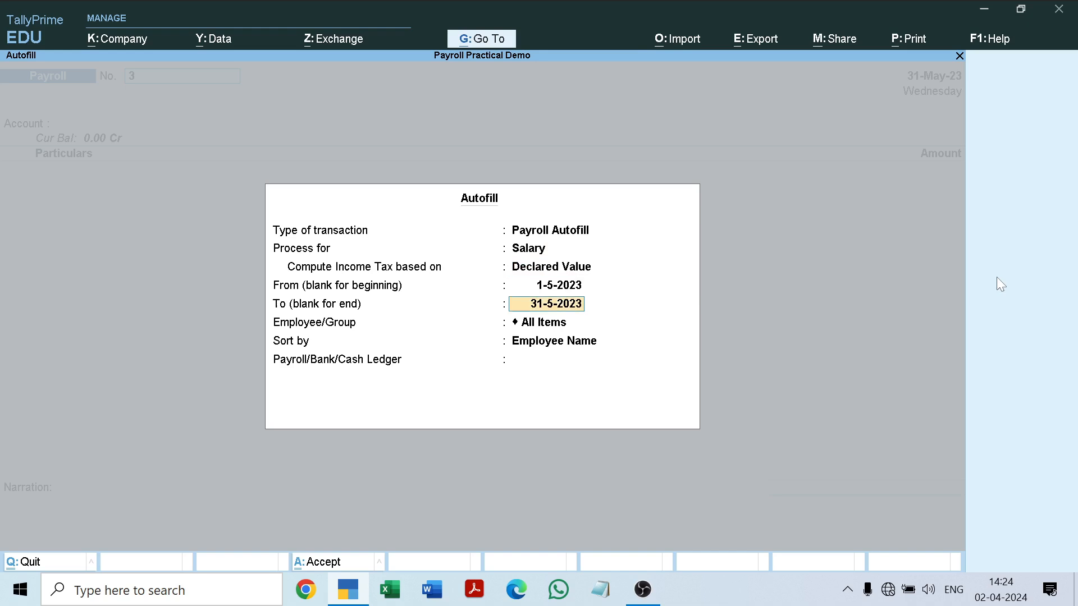
key("Return")
key("Return")
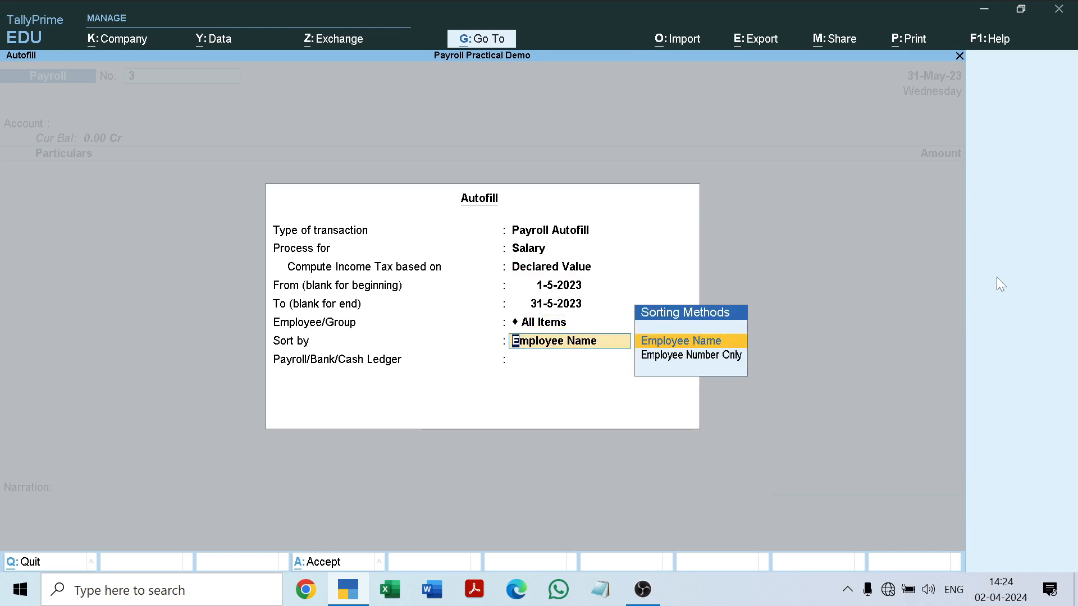
key("Return")
key("Down")
key("Down")
key("Down")
key("Down")
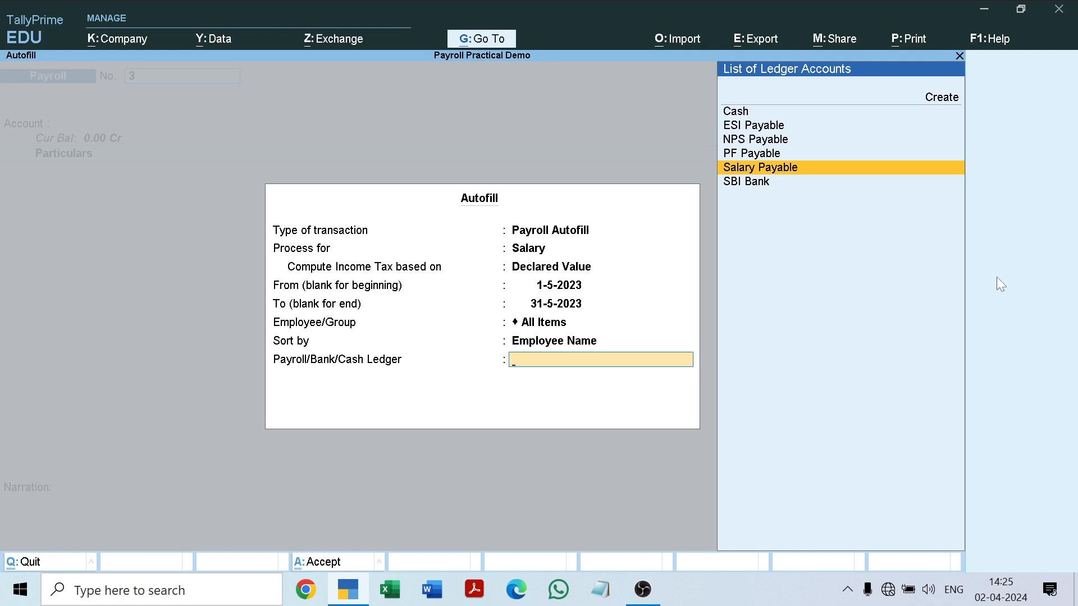
key("Return")
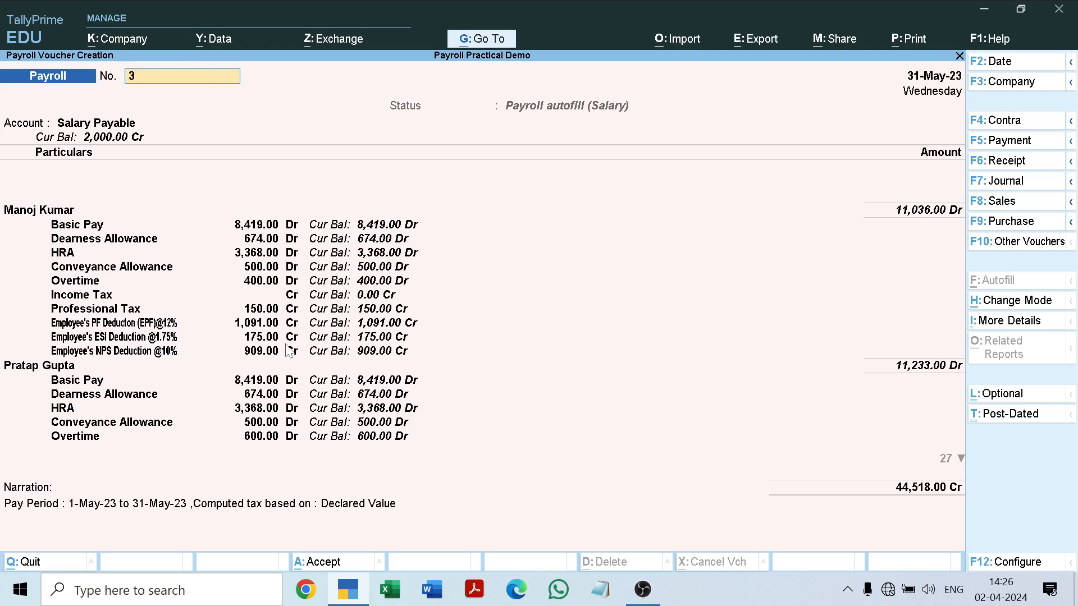
Save salary voucher 3, keeping its default voucher number and pay-period narration.
key("Return")
key("Return")
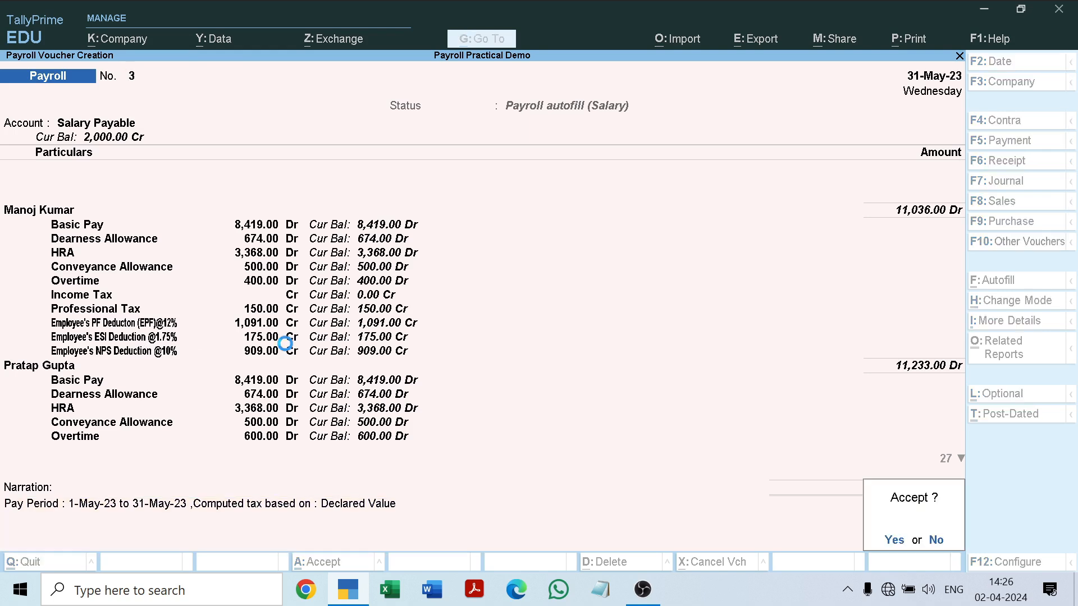
Start a Payroll Autofill for voucher 4, processing ESI Contribution.
key("Return")
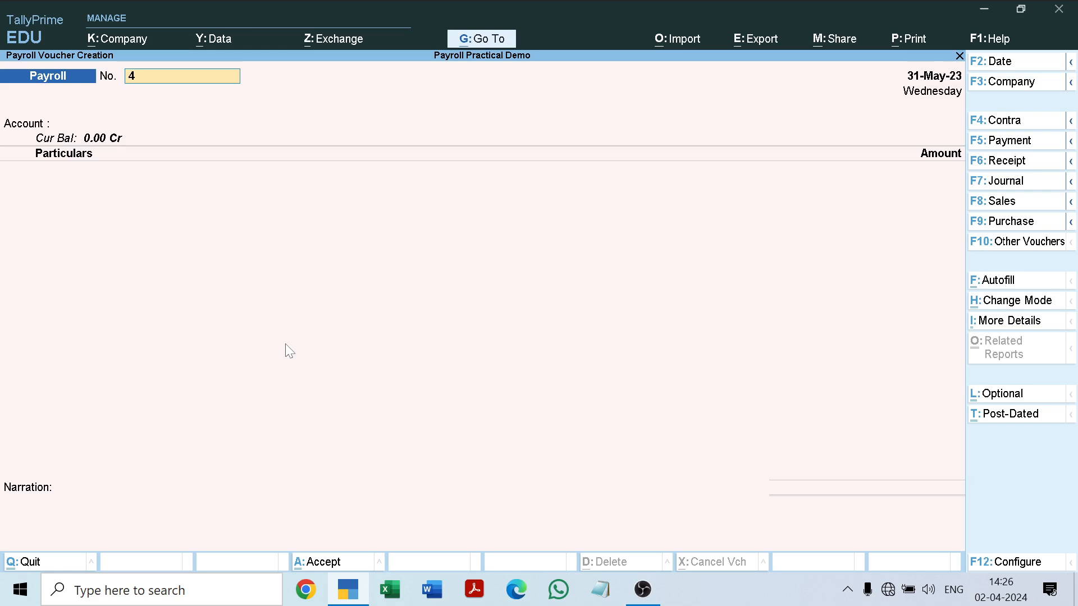
left_click(1003, 283)
key("Return")
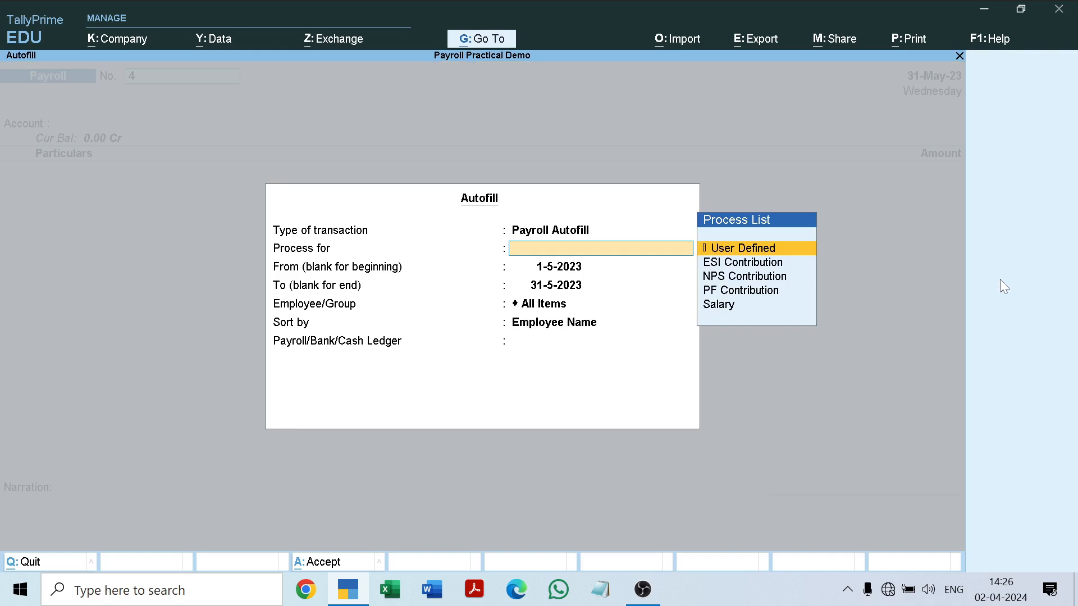
key("Down")
key("Down")
key("Down")
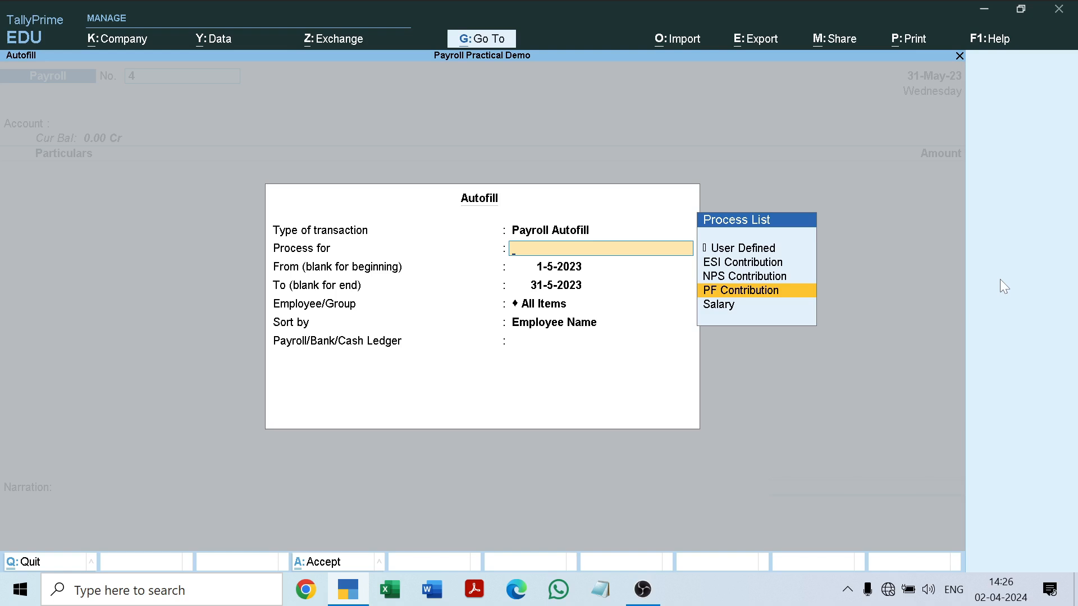
key("Up")
key("Up")
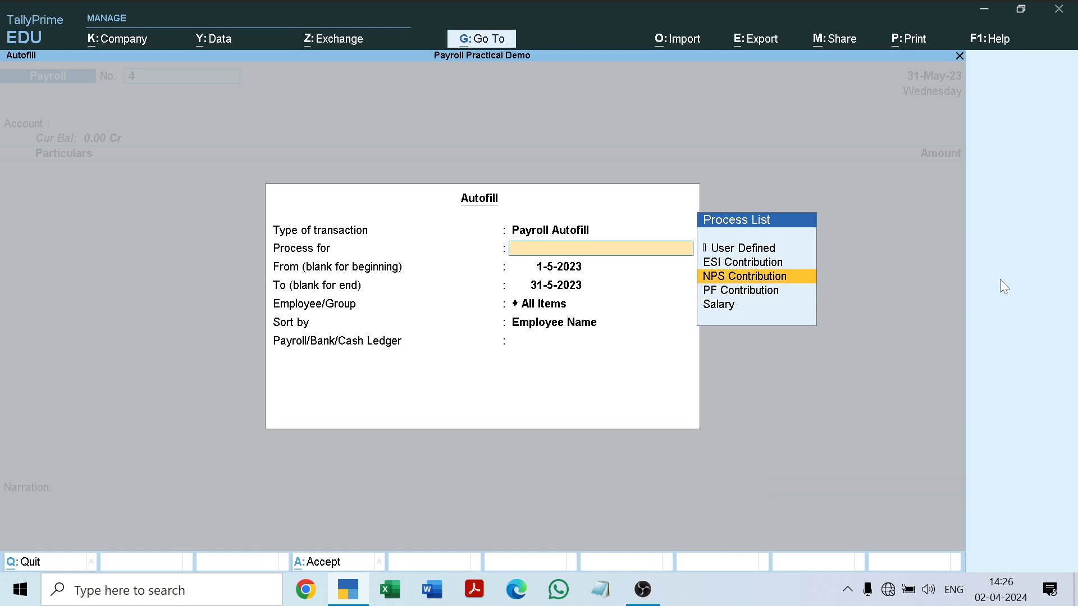
key("Down")
key("Down")
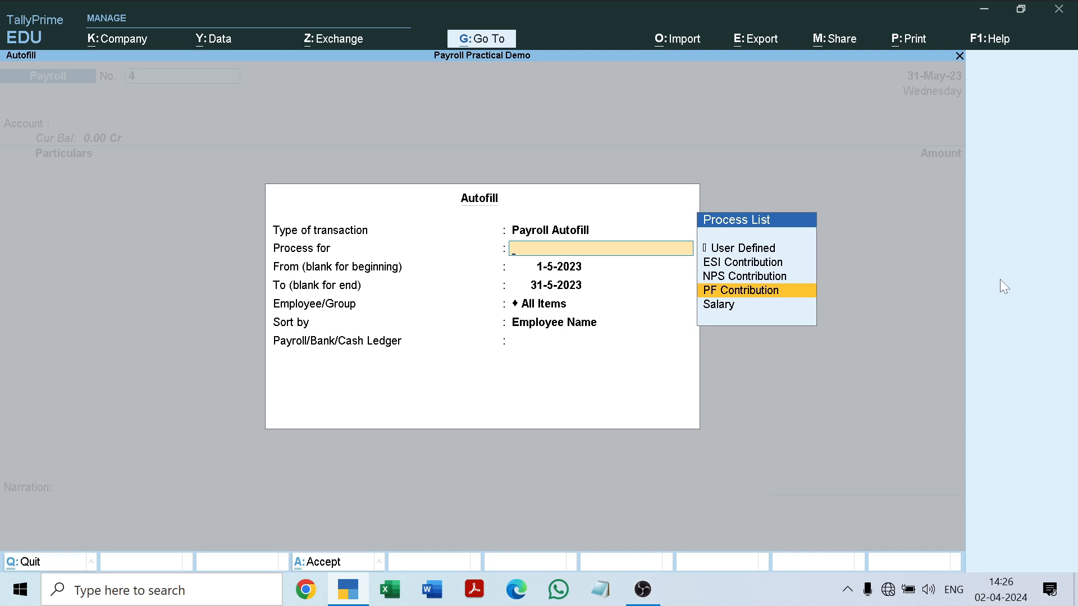
key("Up")
key("Up")
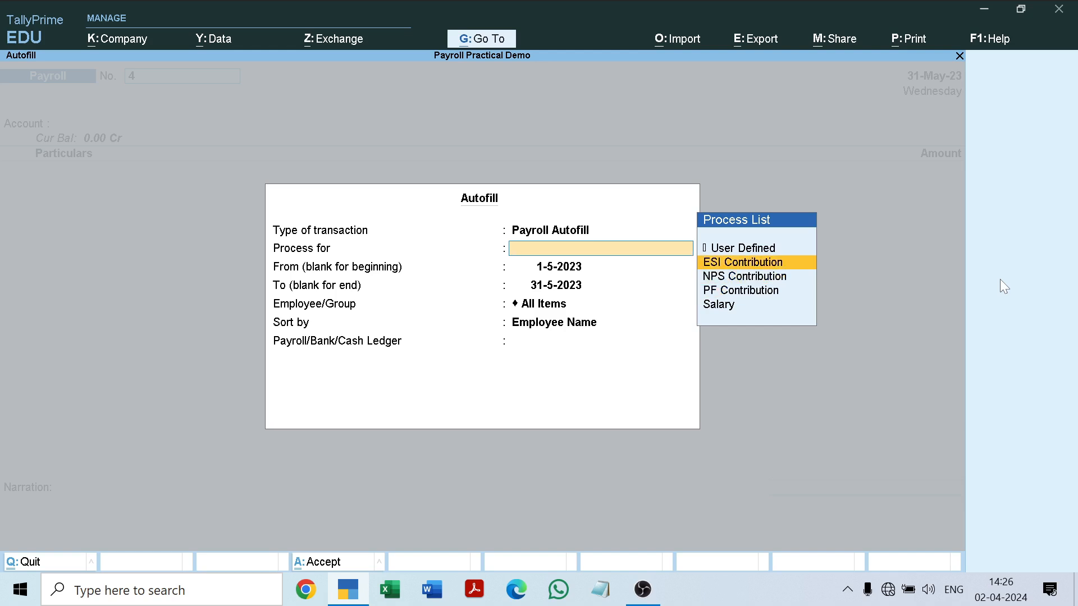
key("Return")
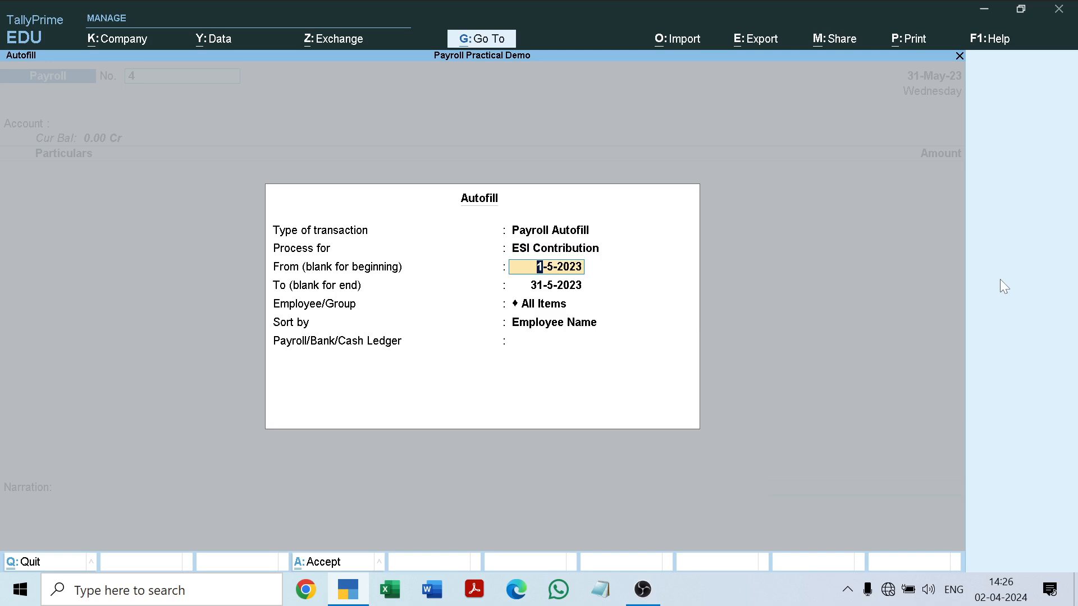
Autofill the ESI contributions for 1-5-2023 to 31-5-2023 with All Items, sorted by Employee Name, using the ESI Payable ledger, and save the voucher.
key("Return")
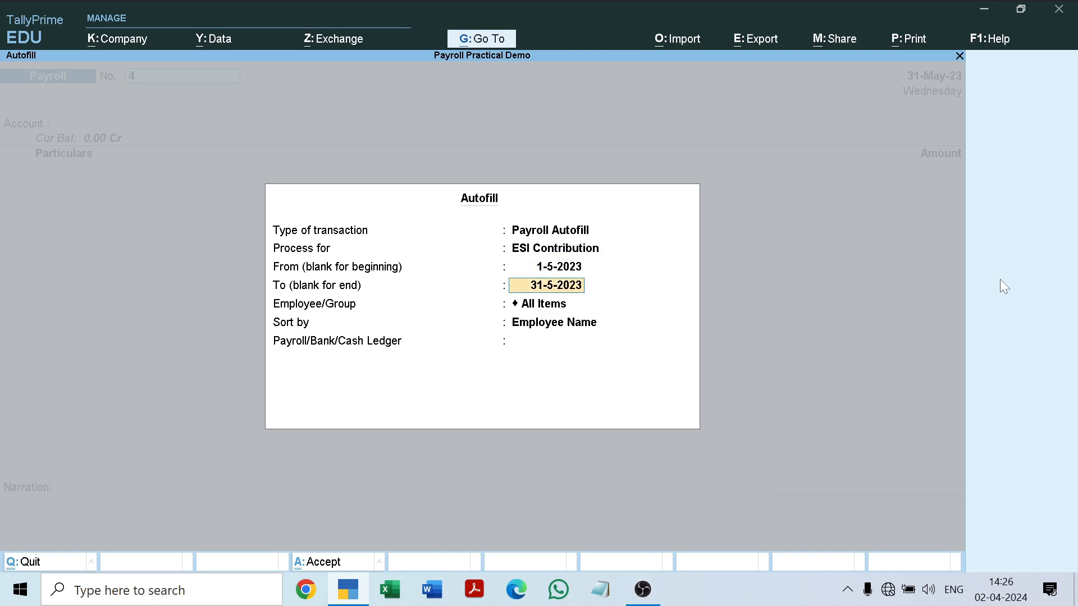
key("Return")
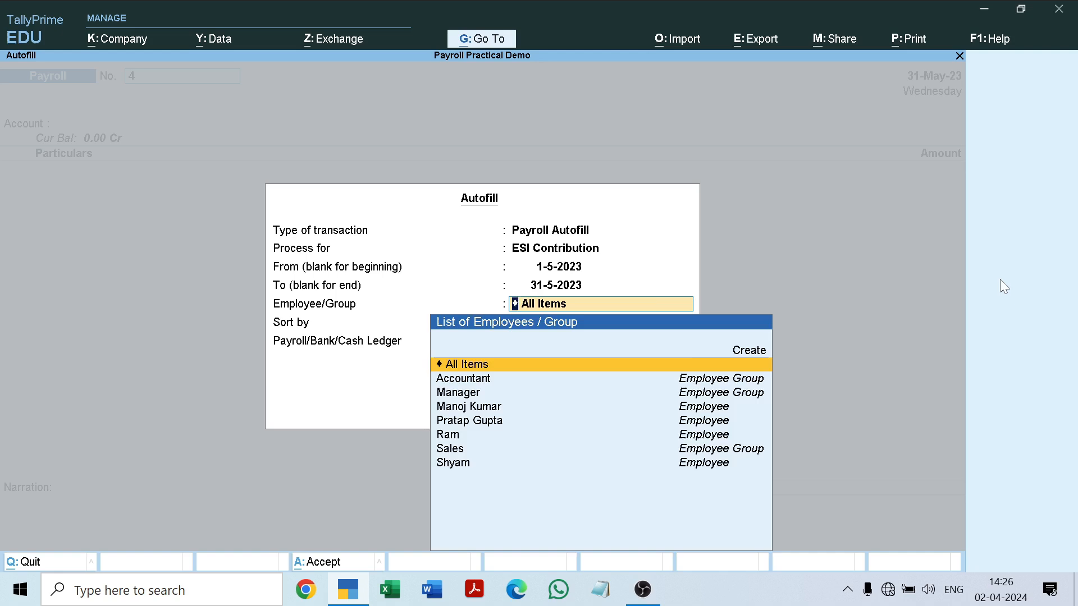
key("Return")
key("Return")
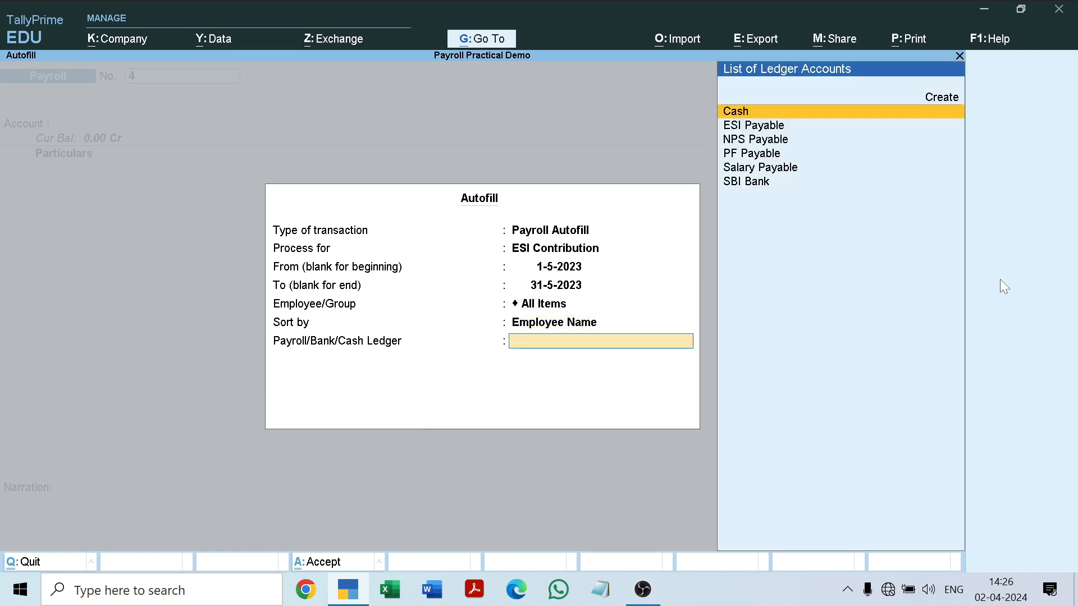
key("Down")
key("Down")
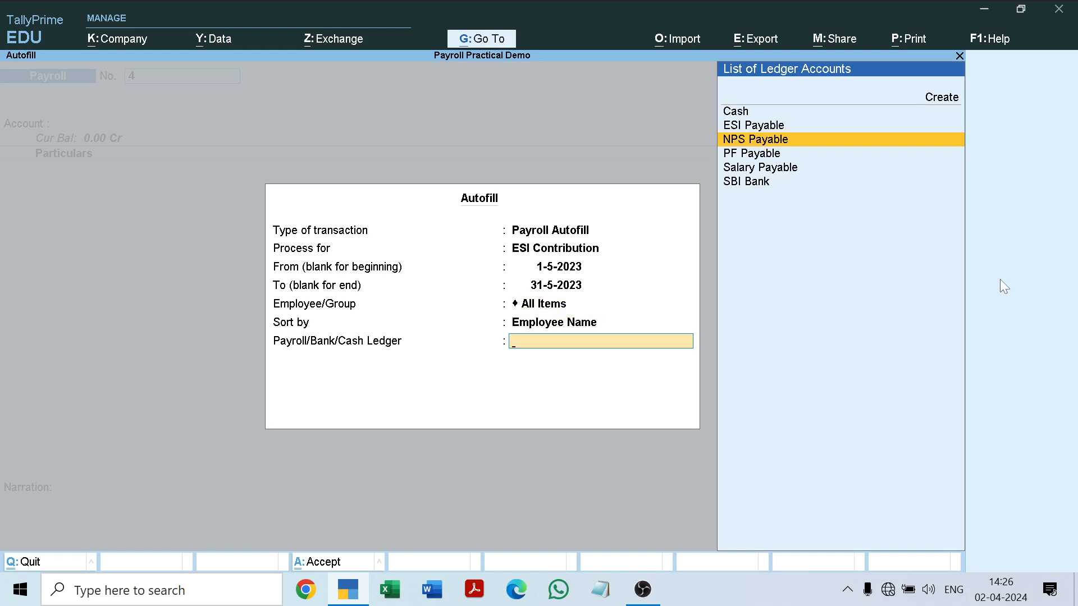
key("Up")
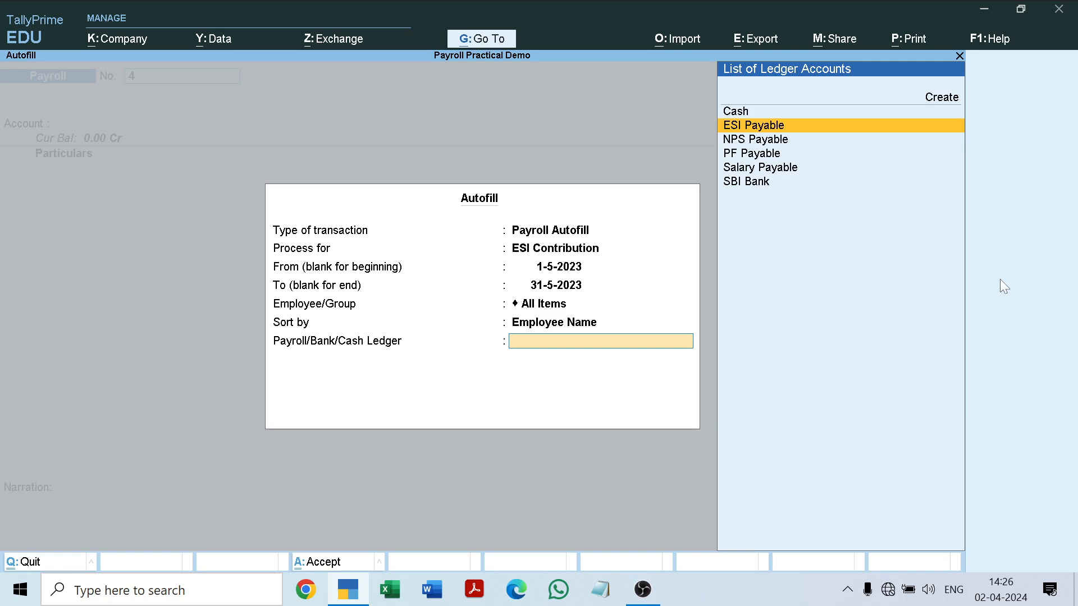
key("Return")
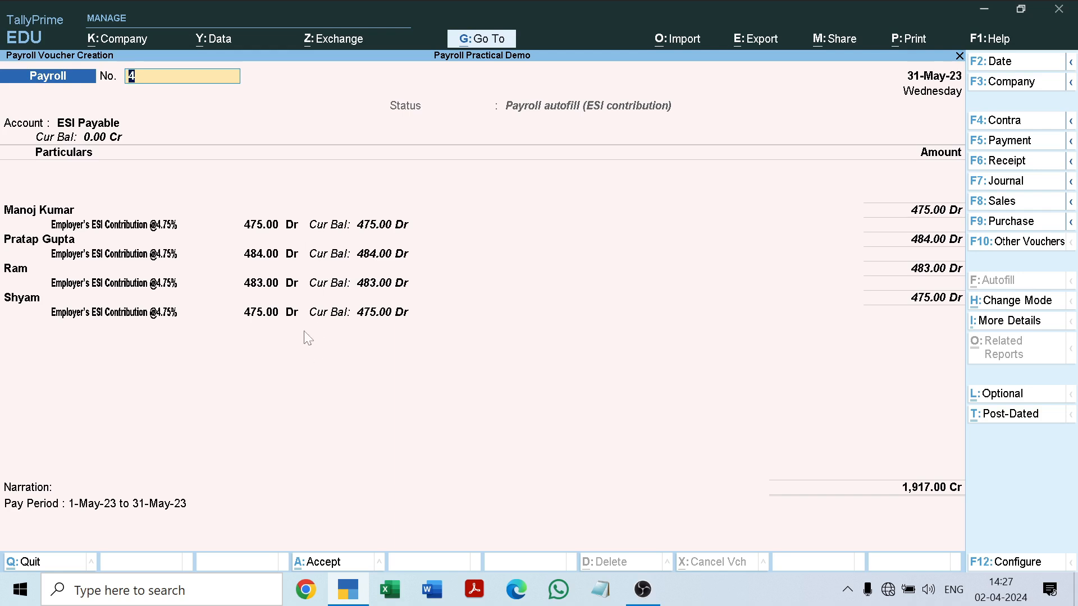
key("ctrl+a")
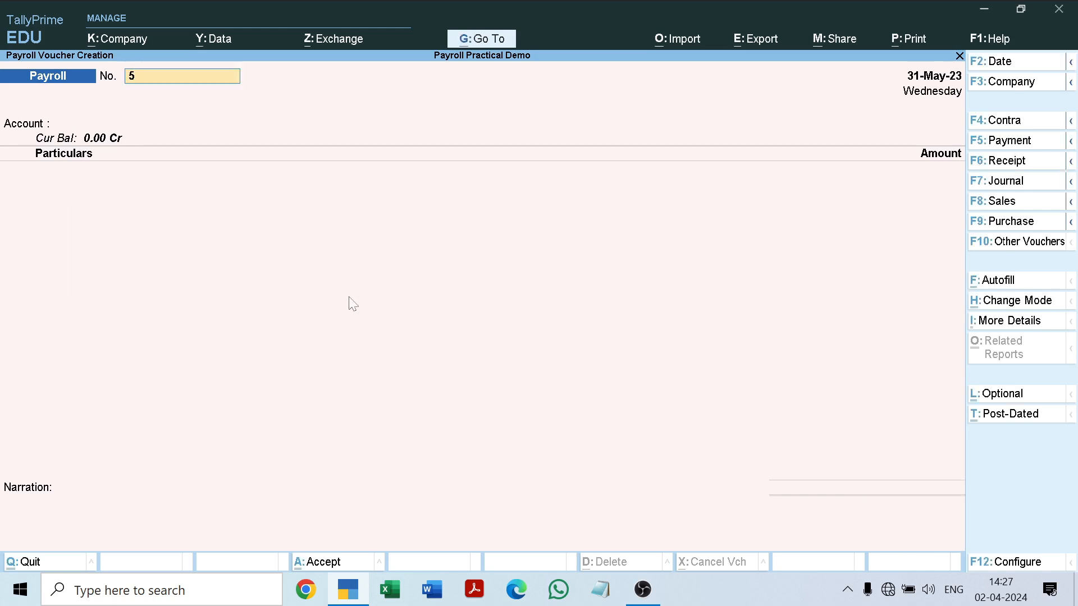
Start a Payroll Autofill for voucher 5, processing NPS Contribution.
left_click(1011, 281)
key("Return")
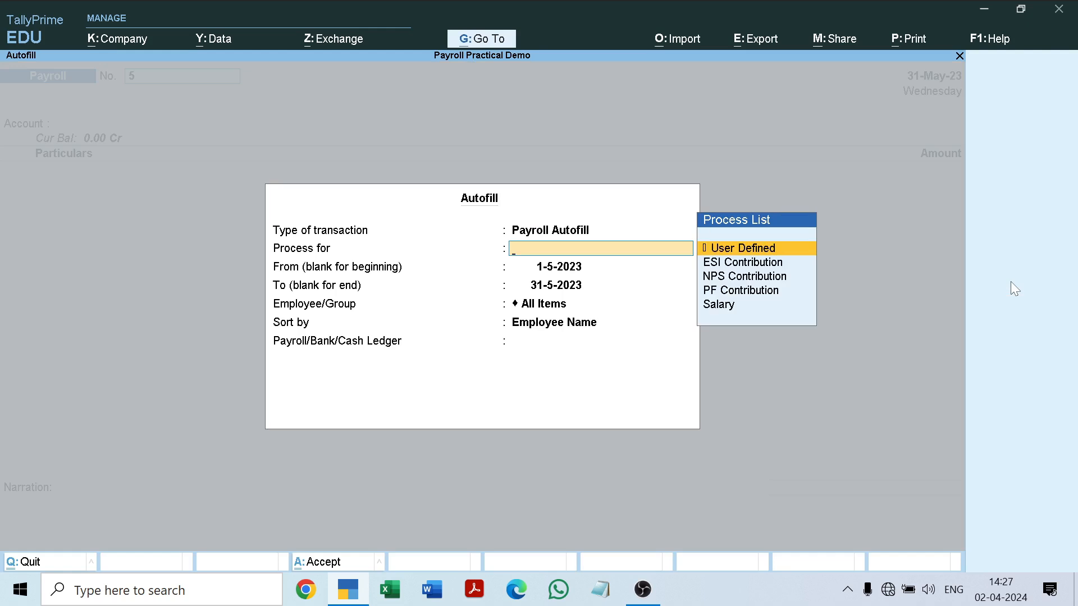
key("Down")
key("Down")
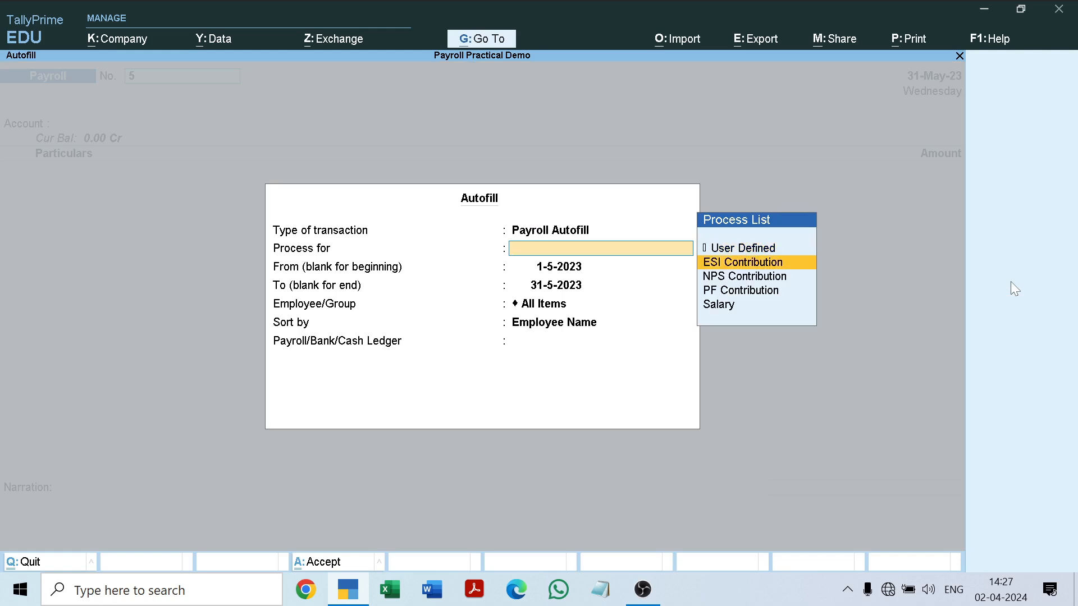
key("Return")
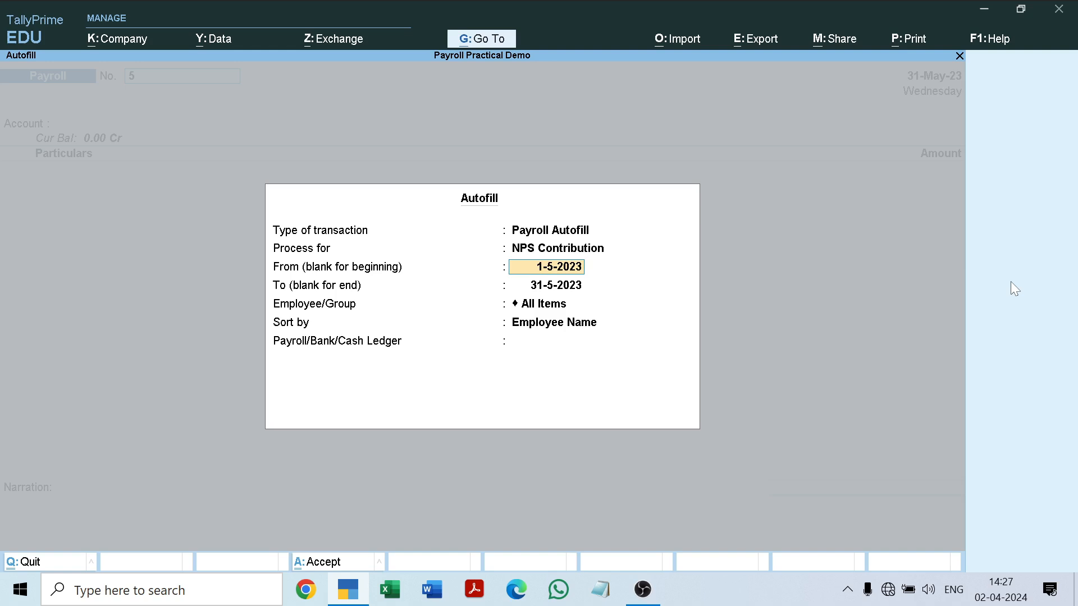
Complete the NPS autofill for 1-5-2023 to 31-5-2023 with All Items, sorted by Employee Name, using the NPS Payable ledger.
key("Return")
key("Return")
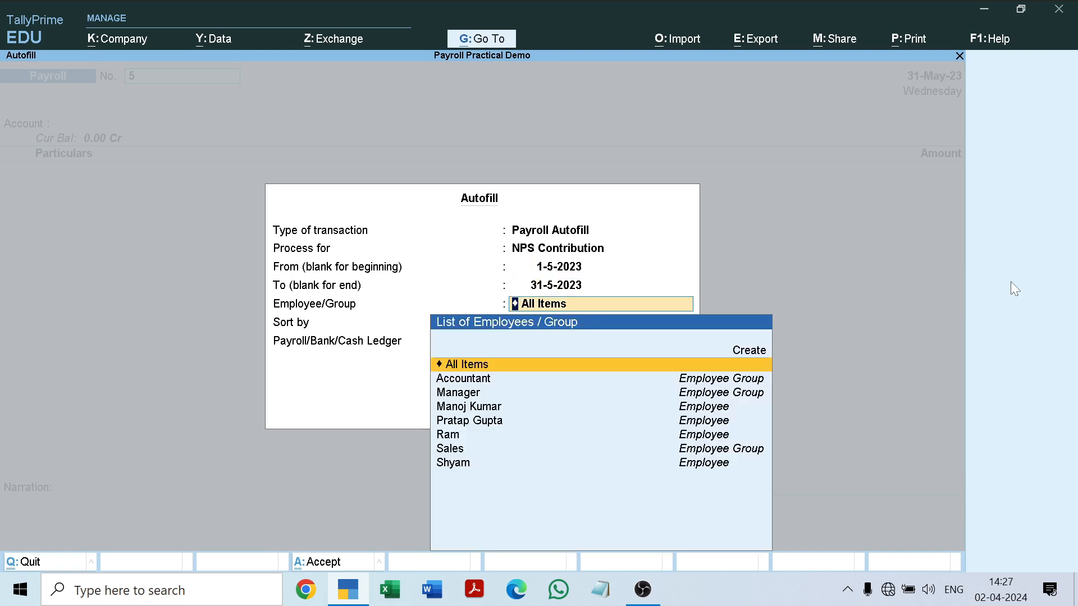
key("Return")
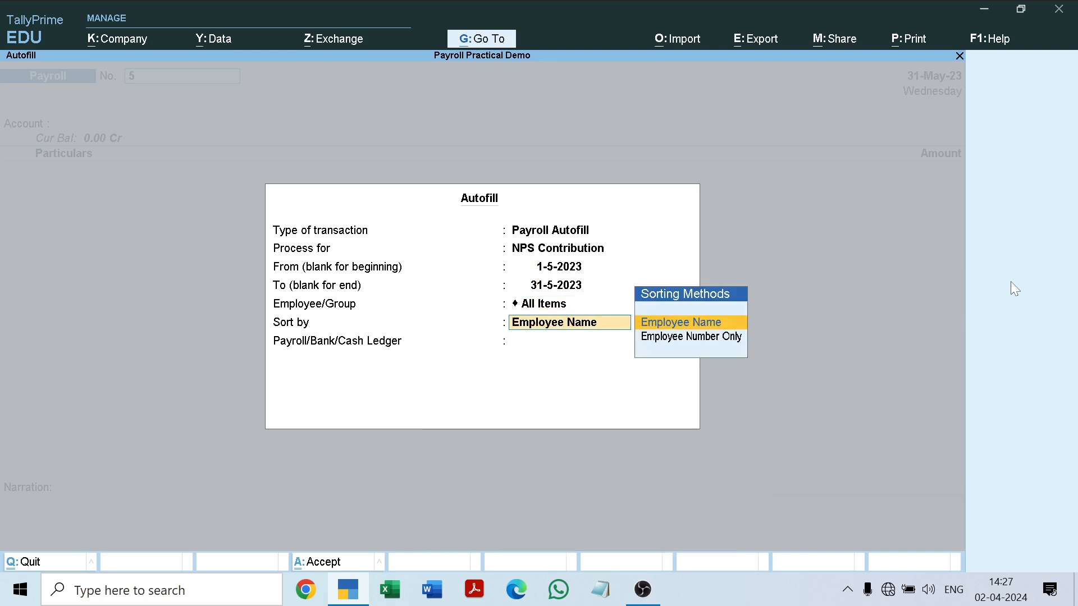
key("Return")
key("Down")
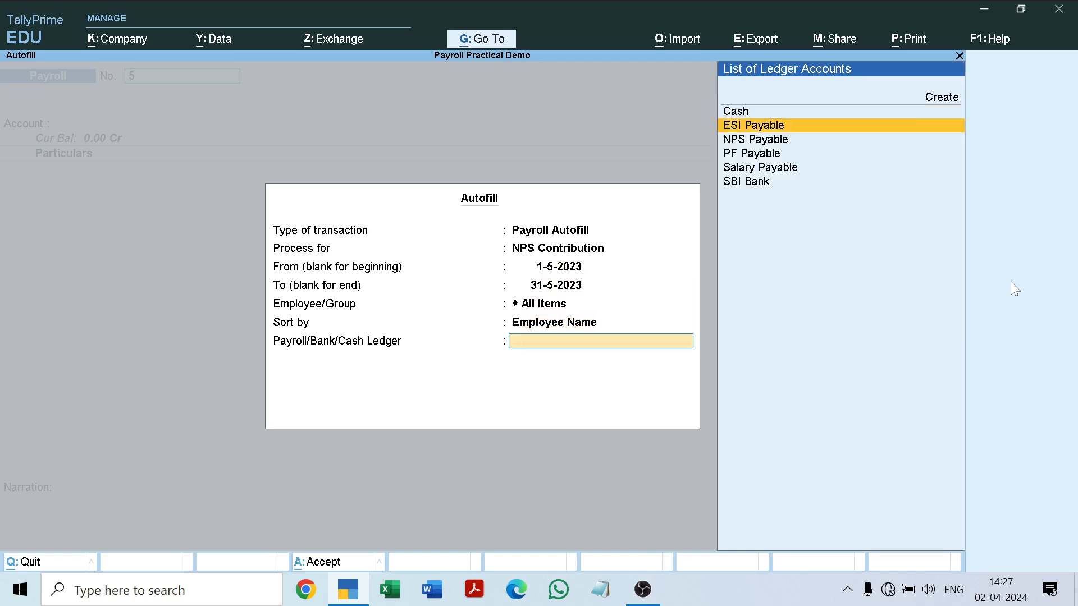
key("Down")
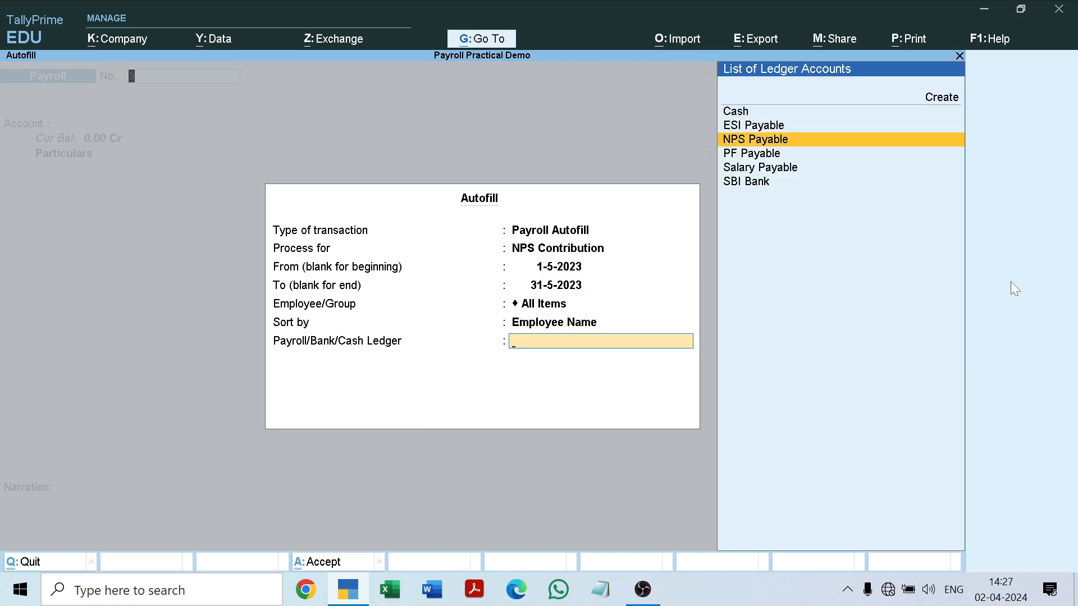
key("Return")
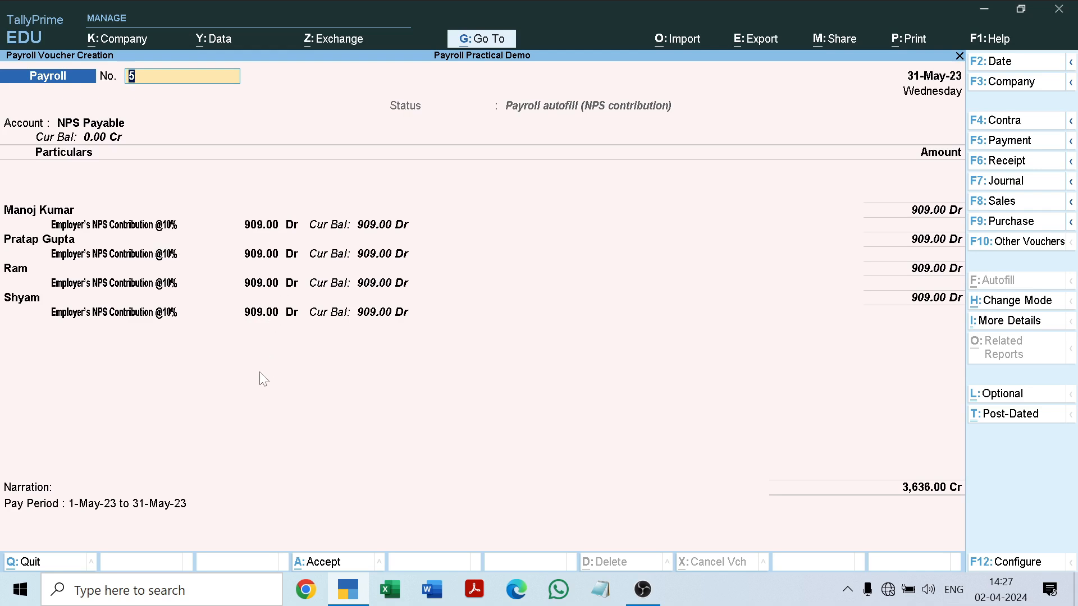
Save NPS contribution voucher 5 with the default pay-period narration.
key("Return")
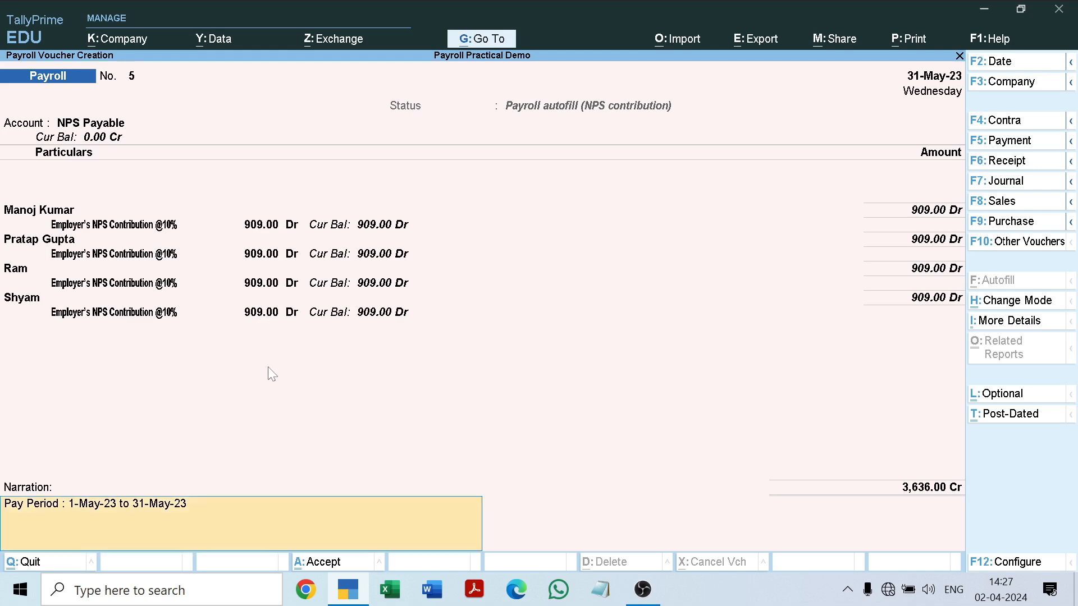
key("Return")
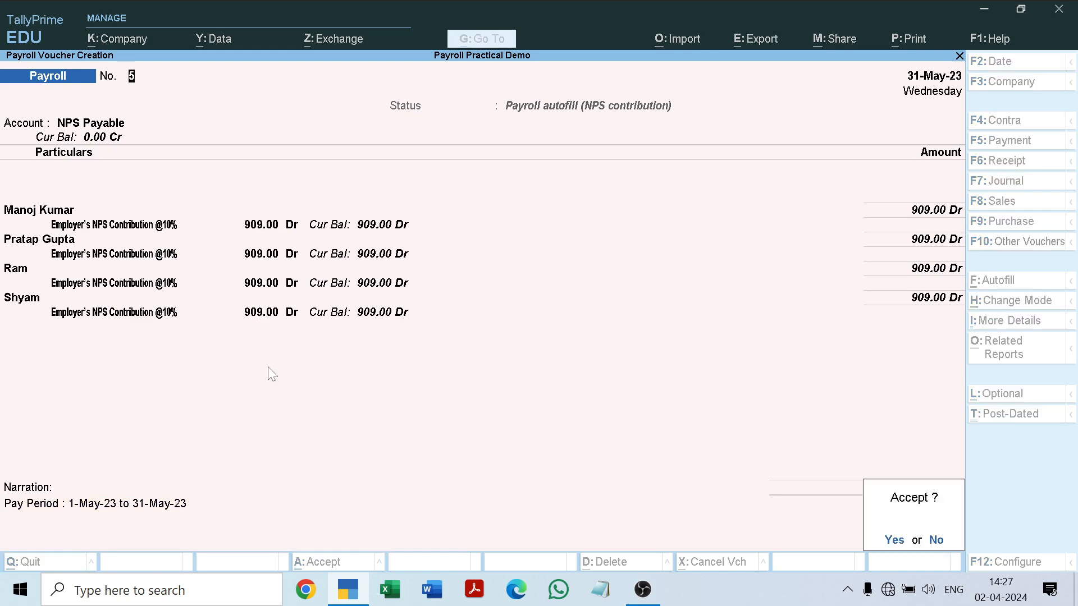
key("Return")
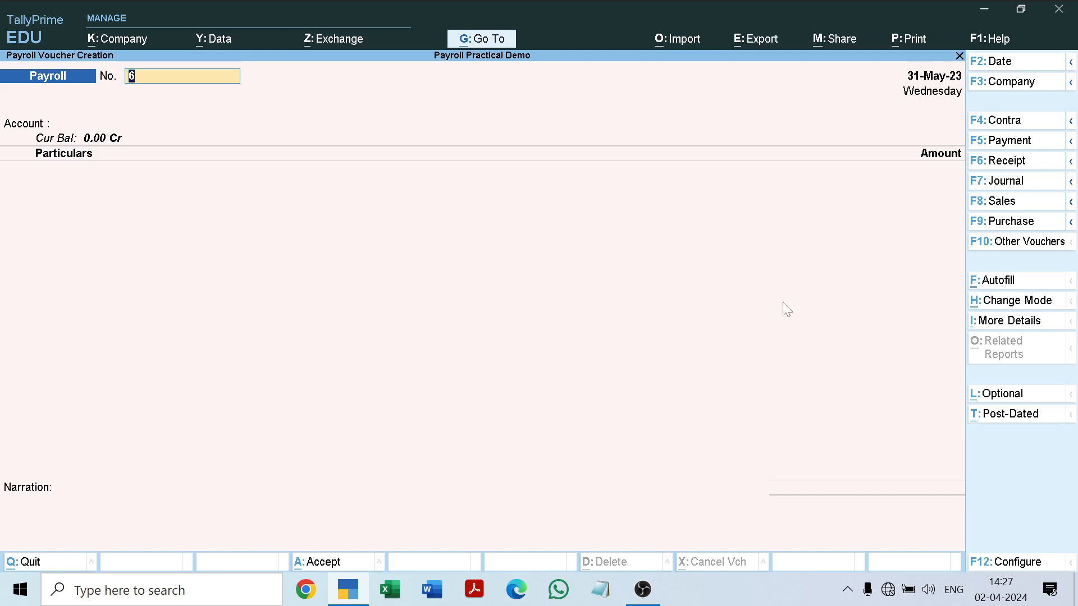
Start a Payroll Autofill for voucher 6, processing PF Contribution.
left_click(1005, 281)
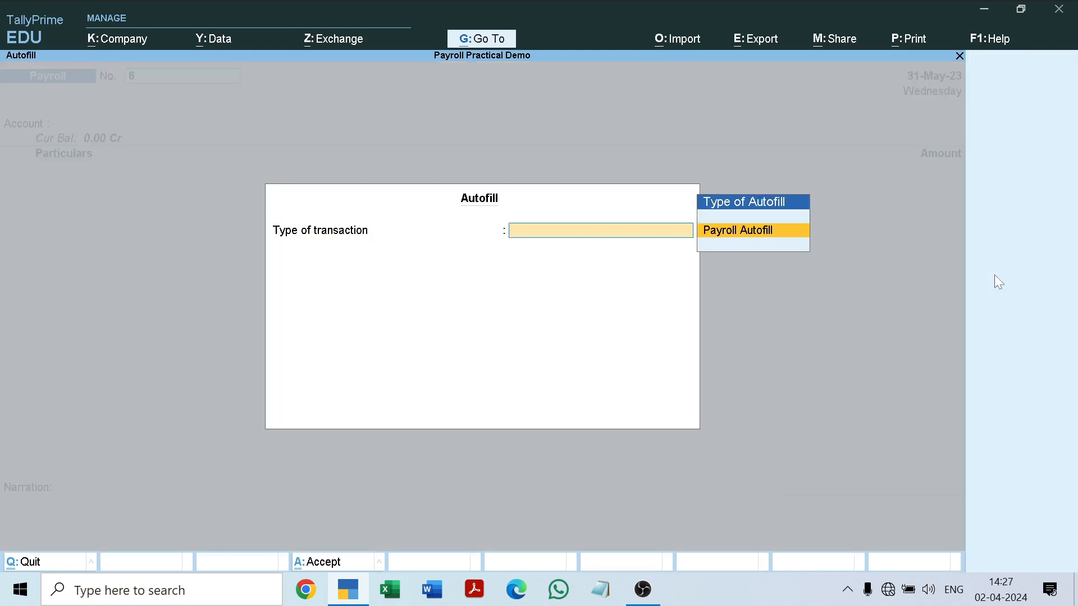
key("Return")
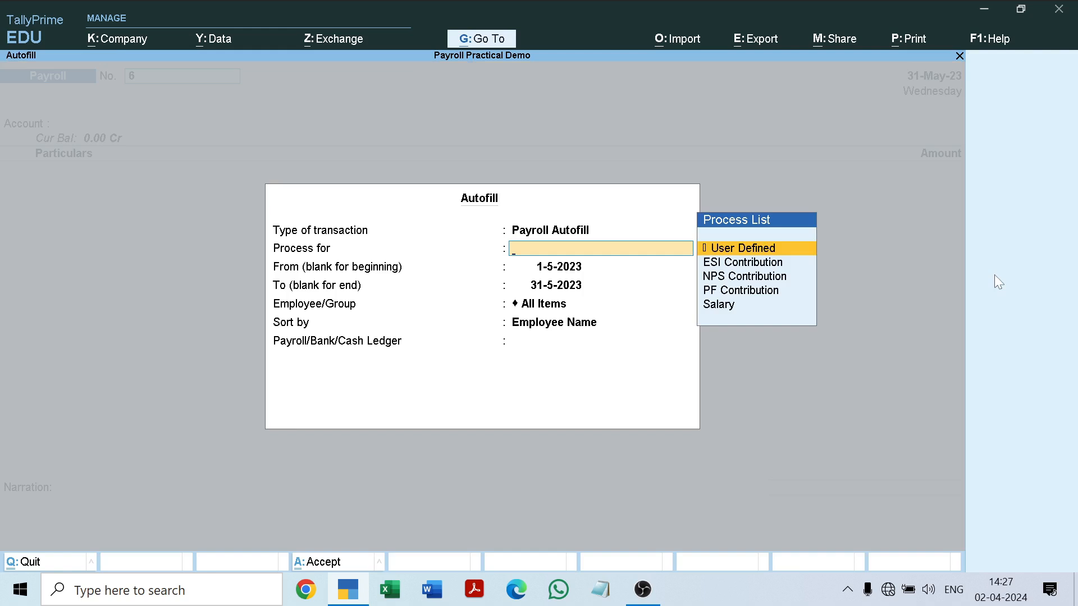
key("Down")
key("Down")
key("Down")
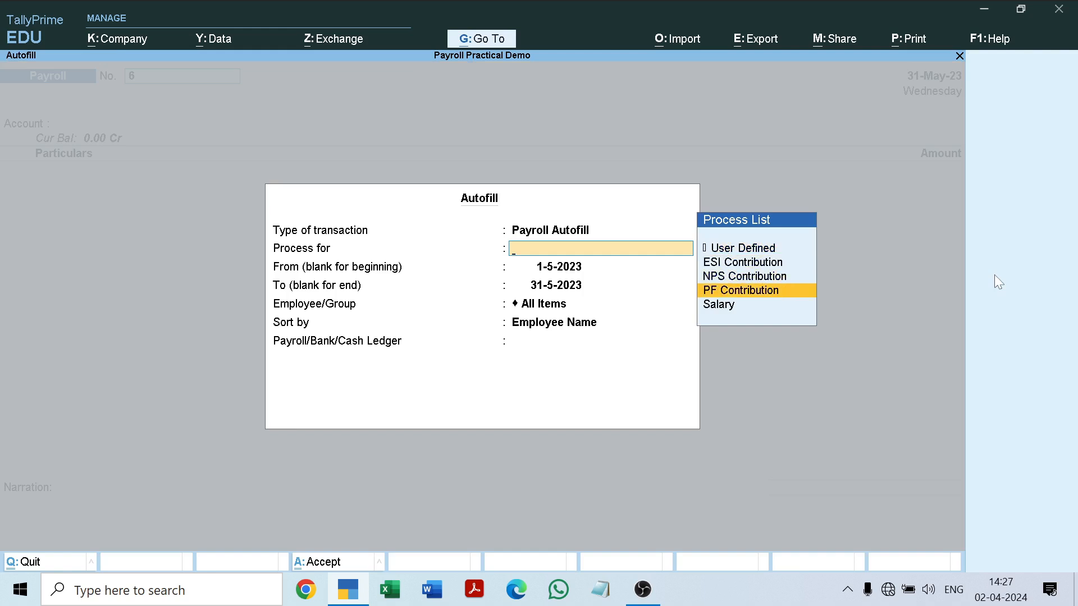
key("Return")
Complete the PF autofill for 1-5-2023 to 31-5-2023 with All Items, sorted by Employee Name, using the PF Payable ledger.
key("Return")
key("Return")
key("Return")
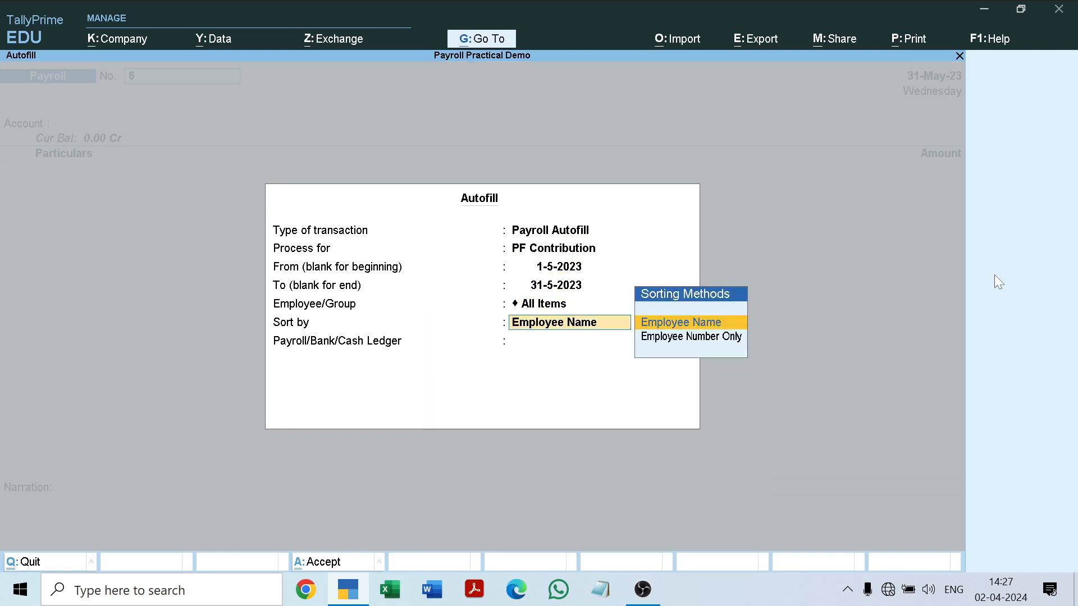
key("Return")
key("Down")
key("Down")
key("Down")
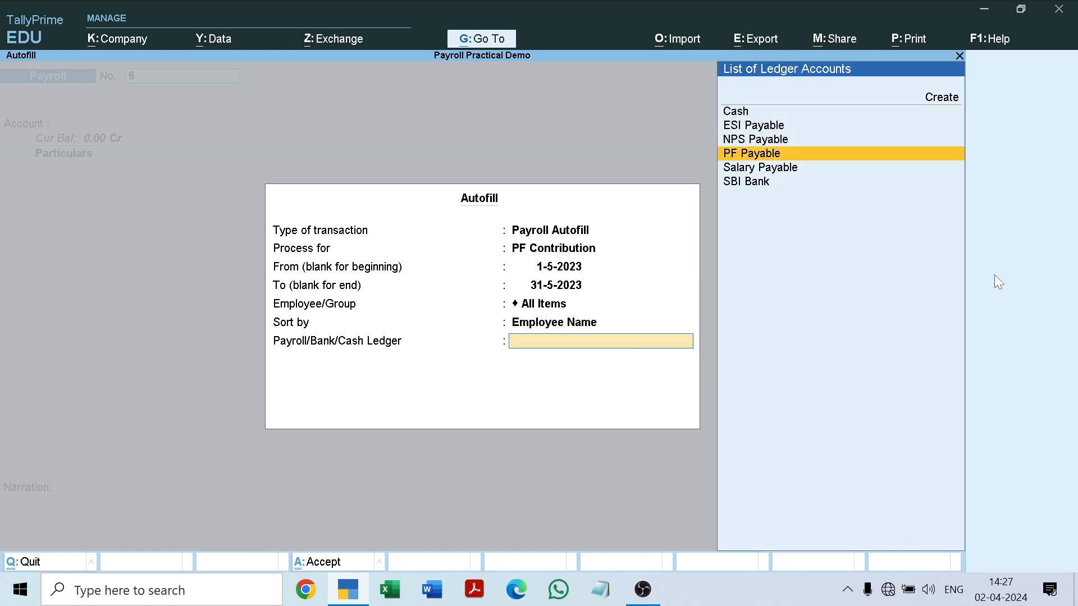
key("Return")
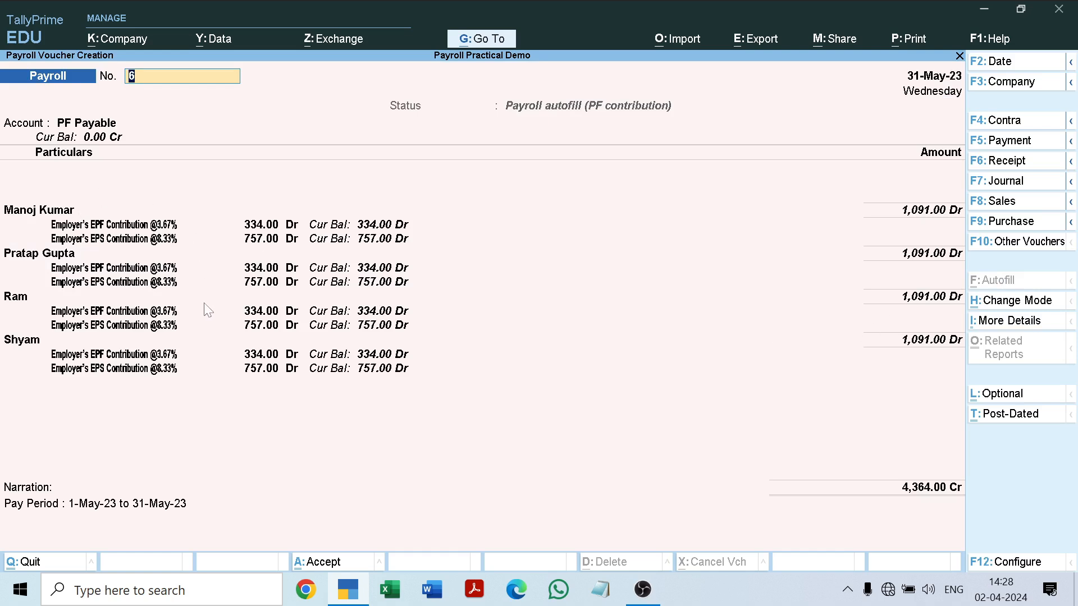
Save PF contribution voucher 6 with the default pay-period narration.
key("Return")
key("Return")
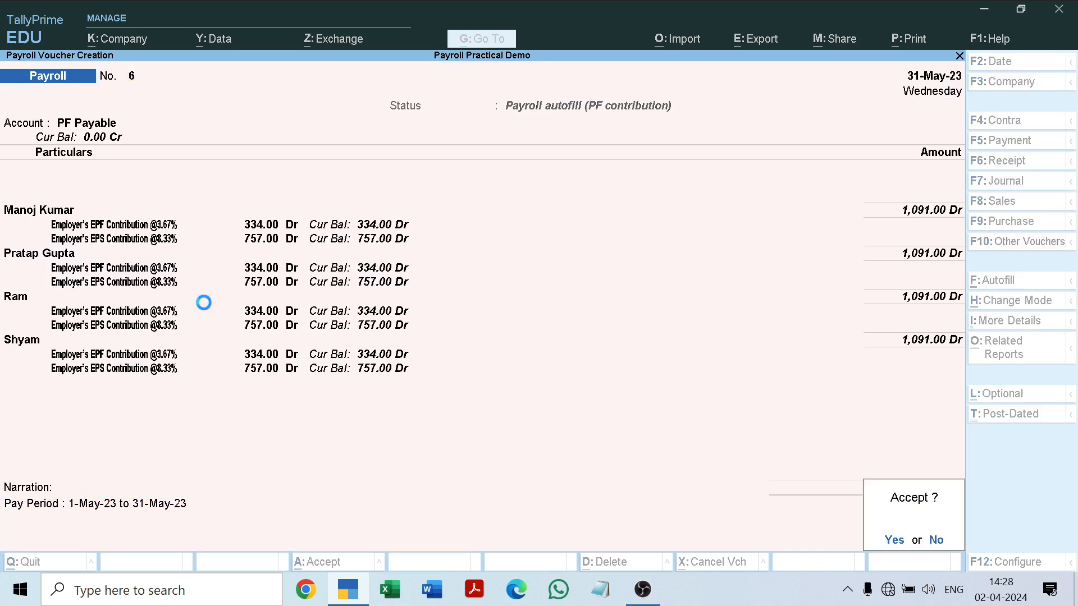
key("Return")
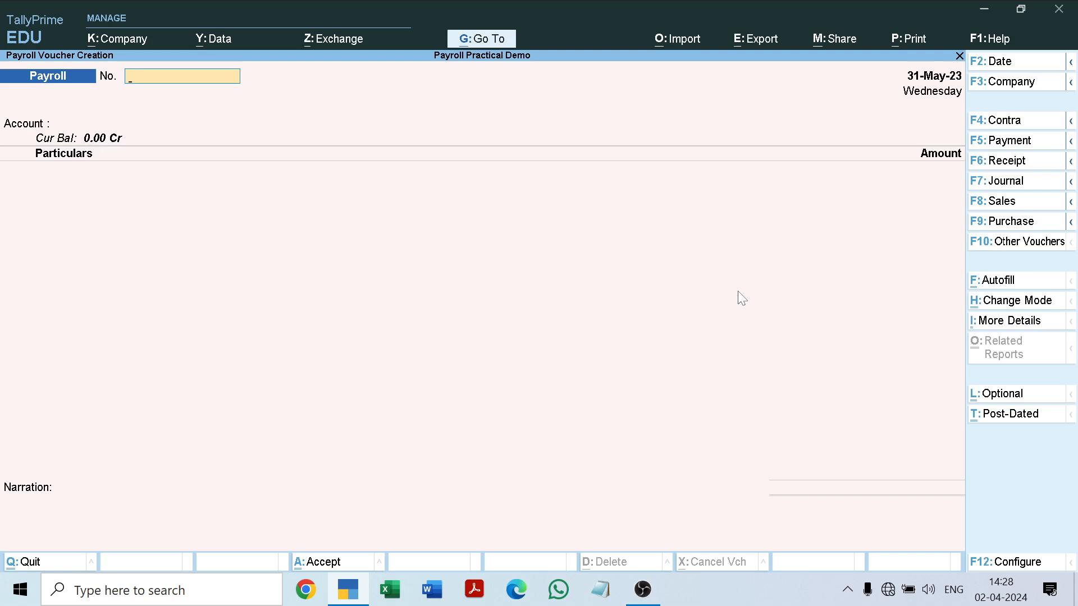
Leave payroll voucher creation and open the Day Book to review the vouchers for 31-May-23.
key("Escape")
key("Down")
key("Return")
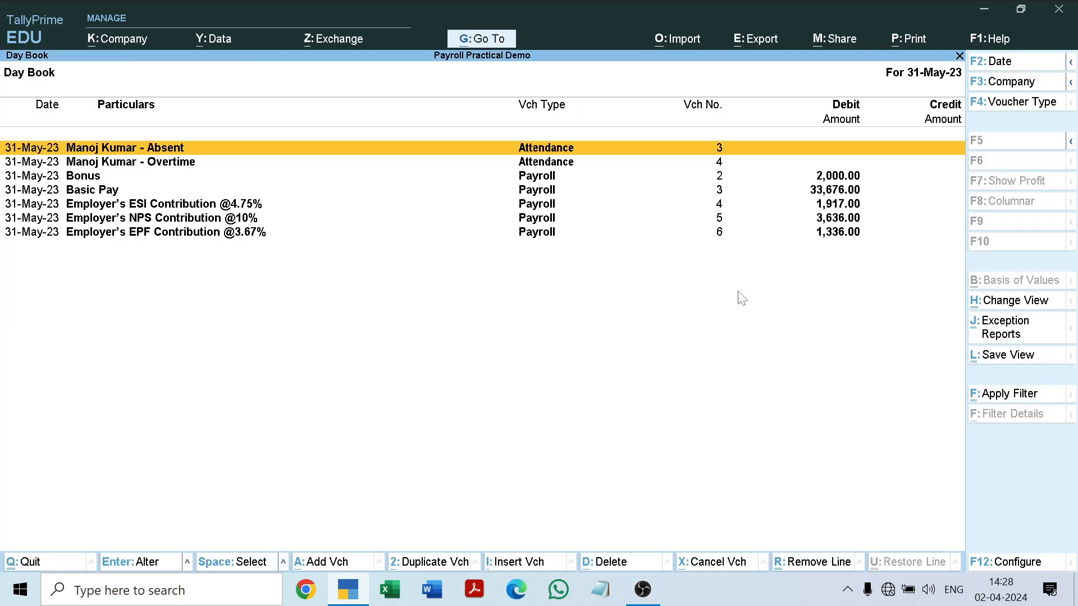
Review the 31-May-23 payroll entries in the Day Book, from Bonus and Basic Pay through the employer ESI, NPS and EPF contributions.
key("Down")
key("Down")
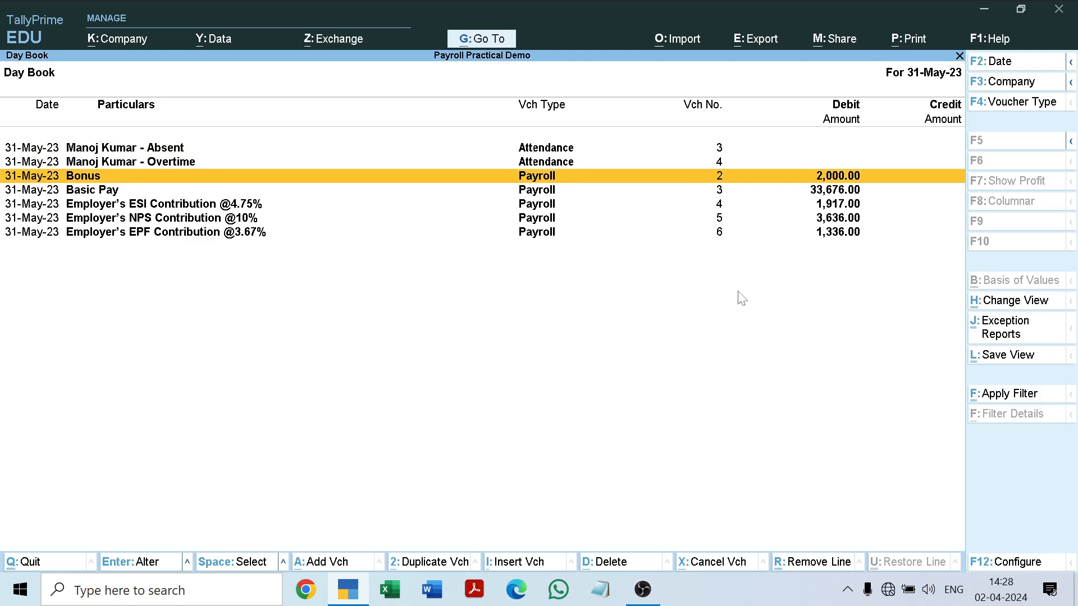
key("Down")
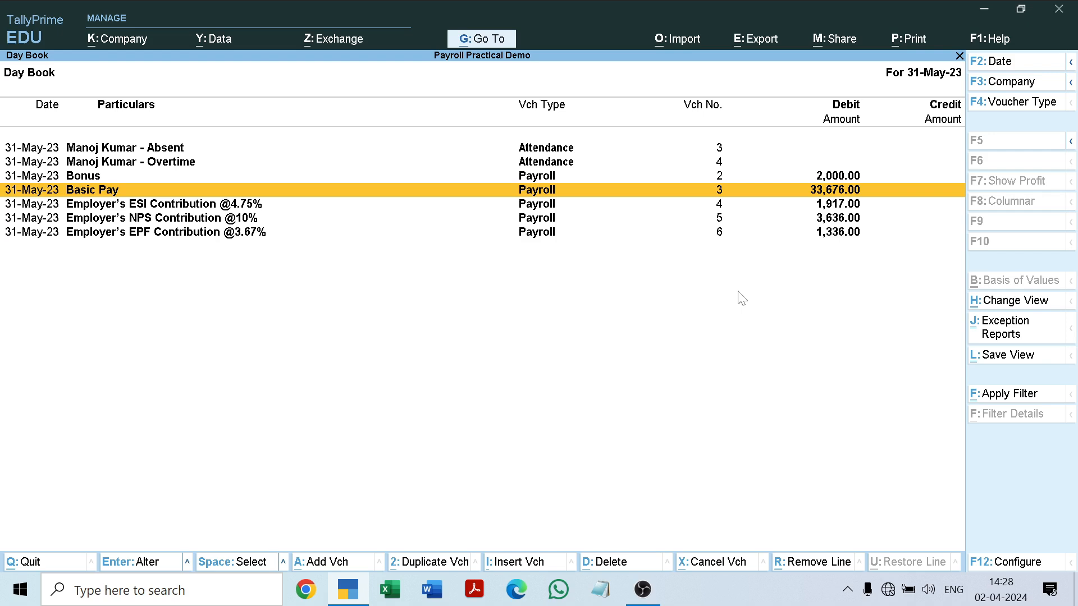
key("Down")
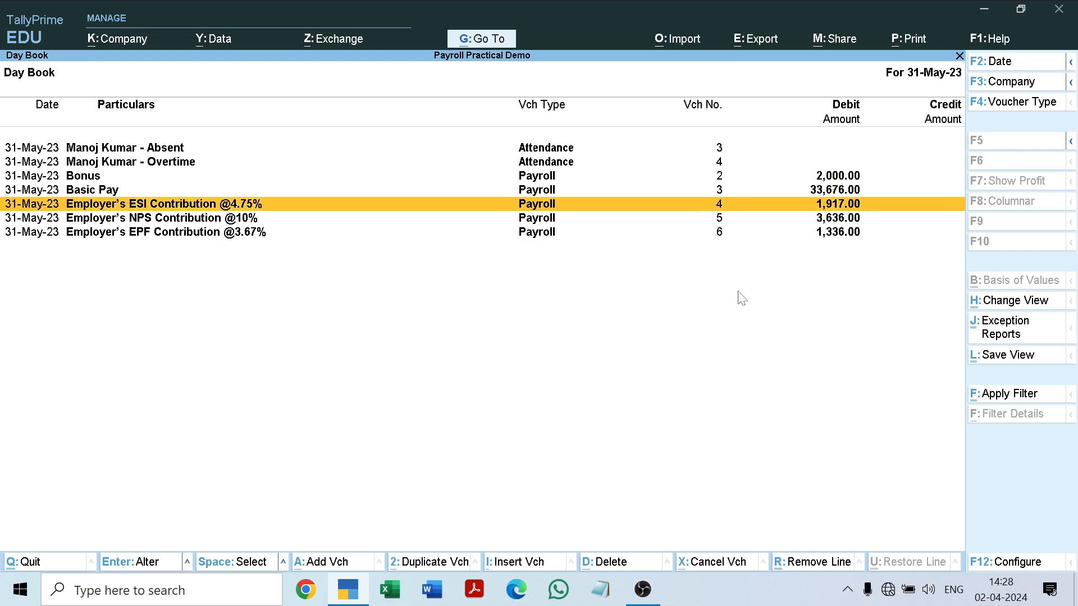
key("Down")
key("Down")
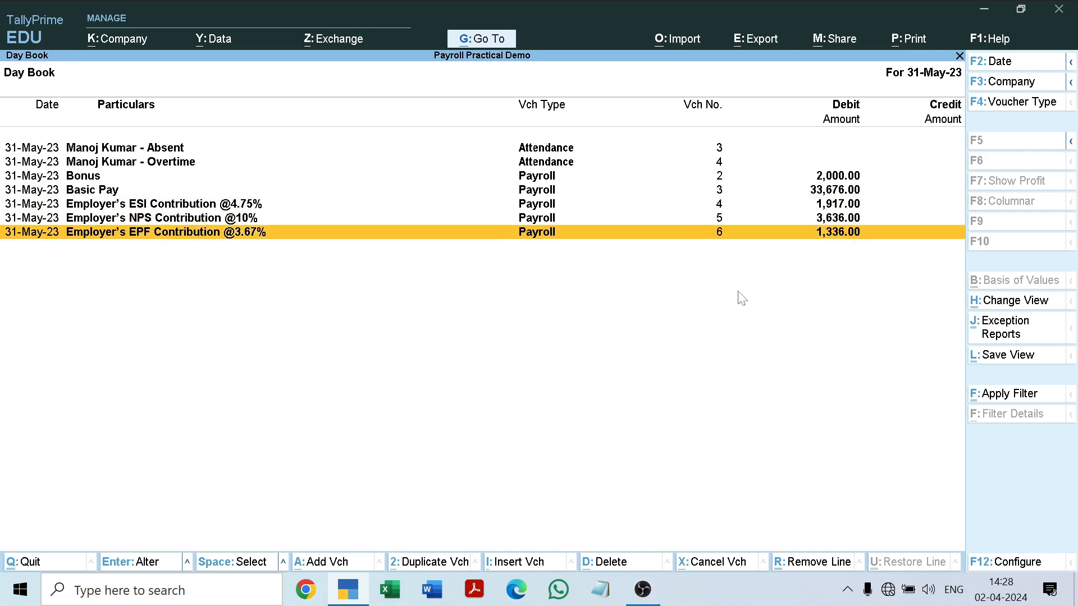
key("Up")
key("Up")
key("Up")
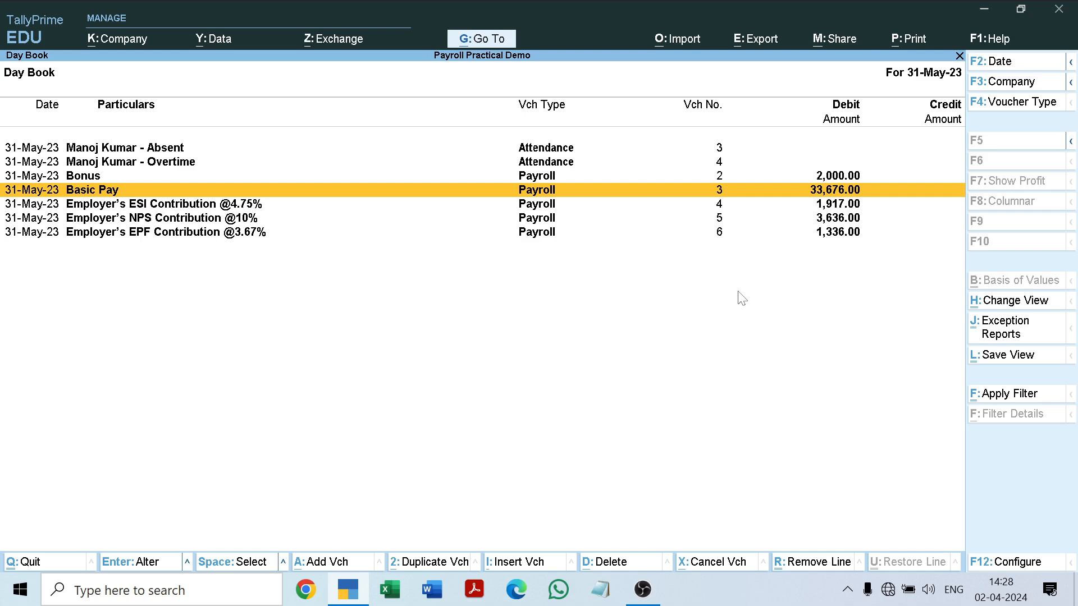
key("Escape")
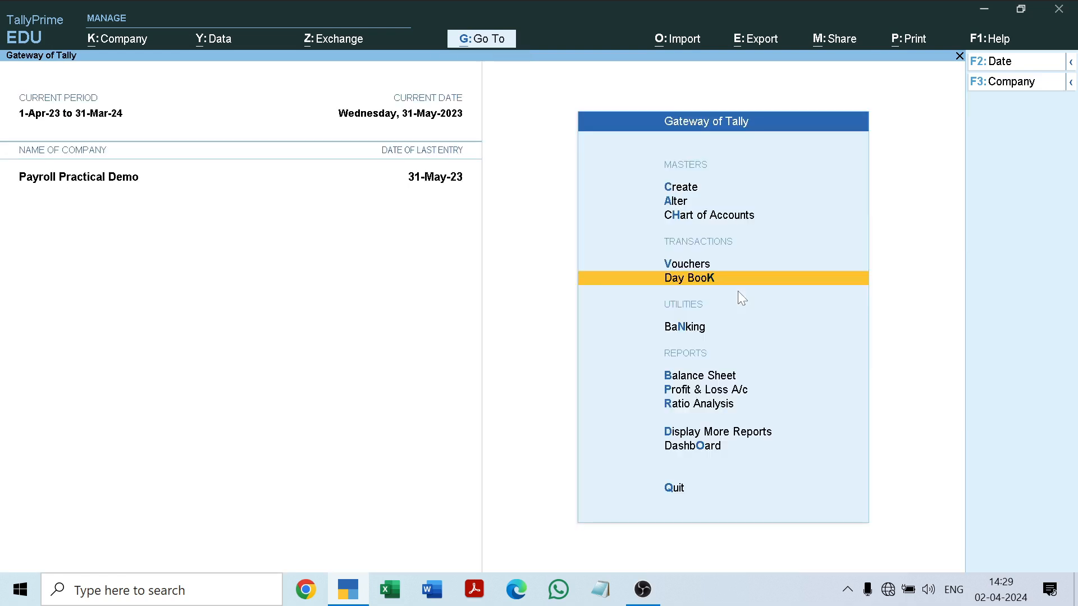
Create a journal voucher dated 31-May-23 and start an Autofill for PF Other Charges.
key("Up")
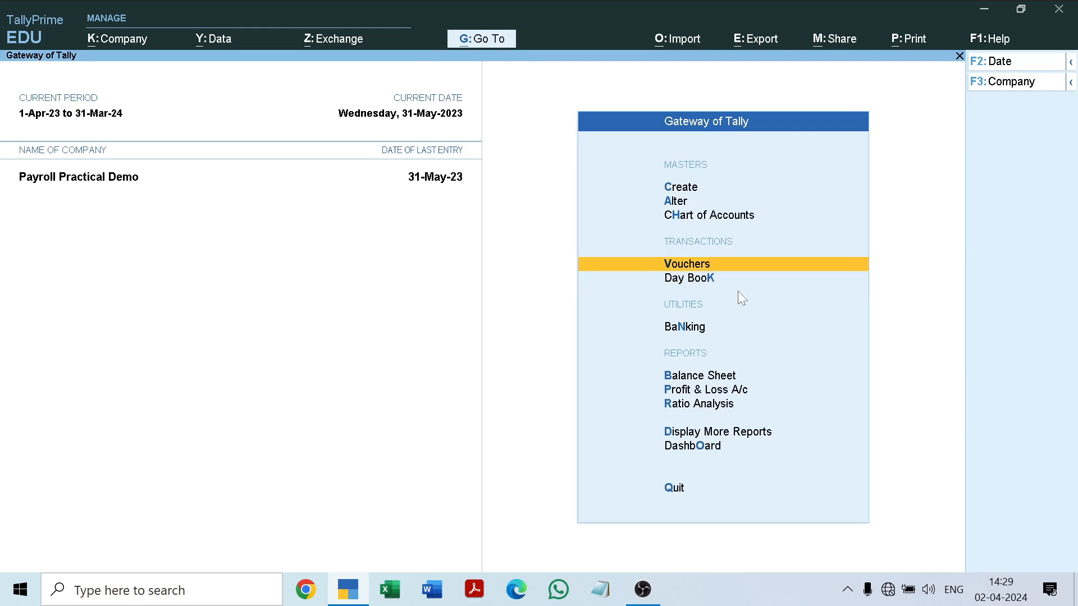
key("Return")
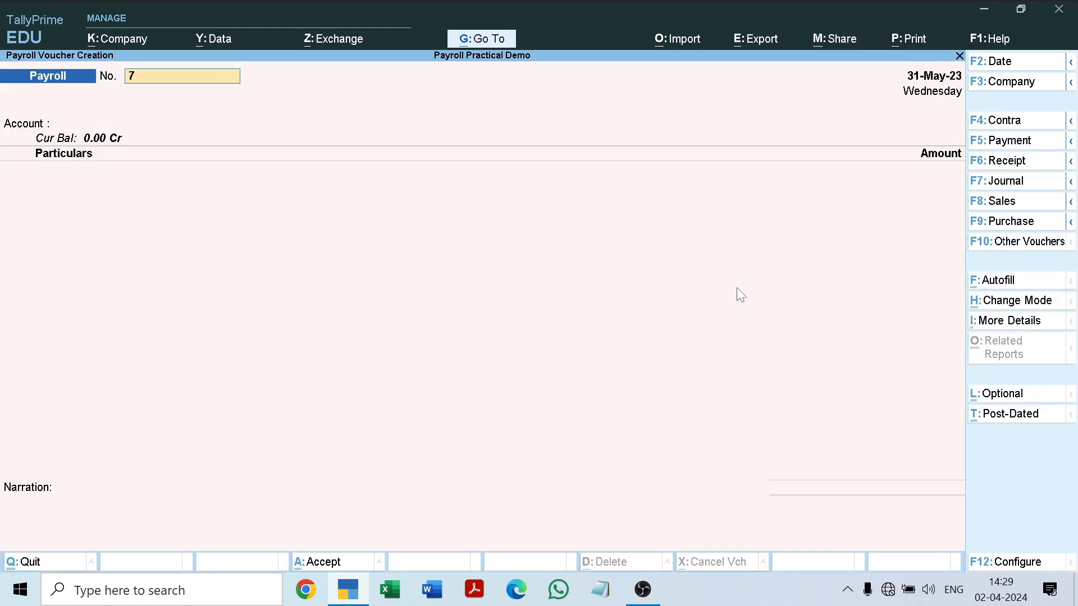
left_click(993, 182)
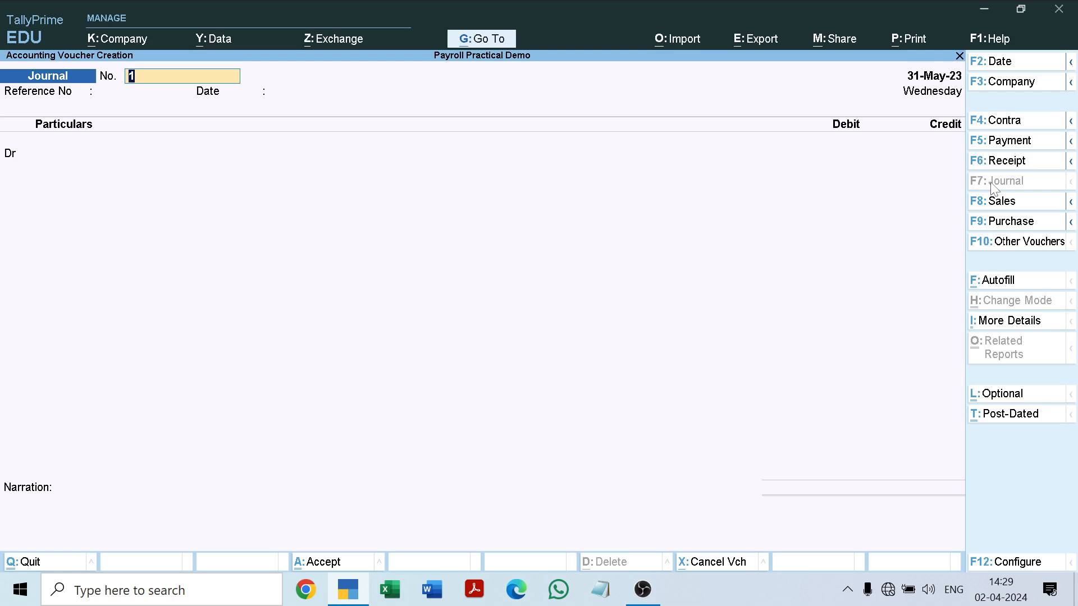
key("Return")
key("Return")
key("Return")
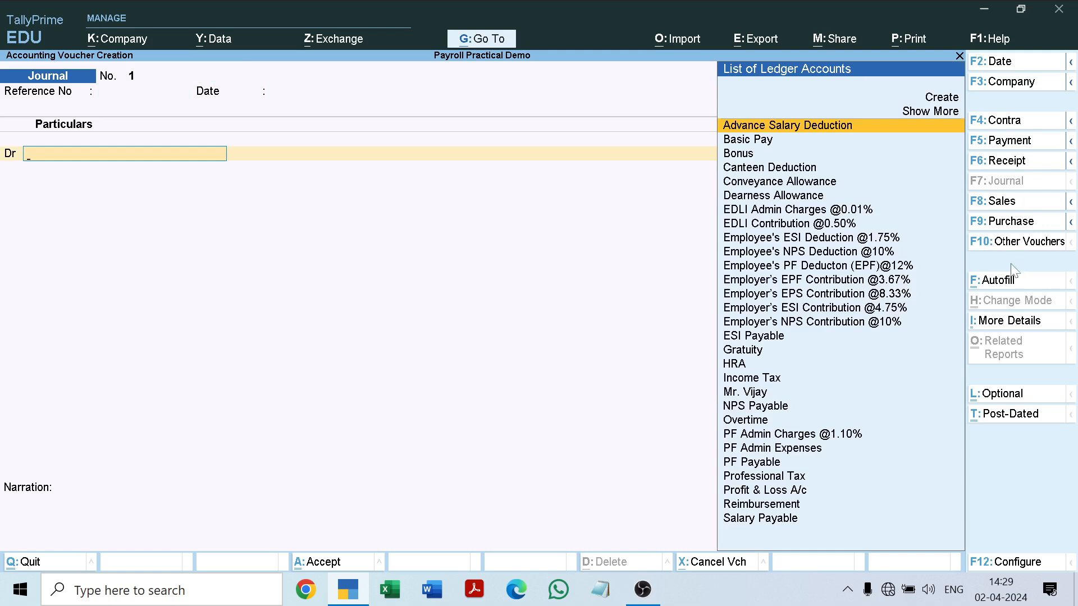
left_click(1005, 281)
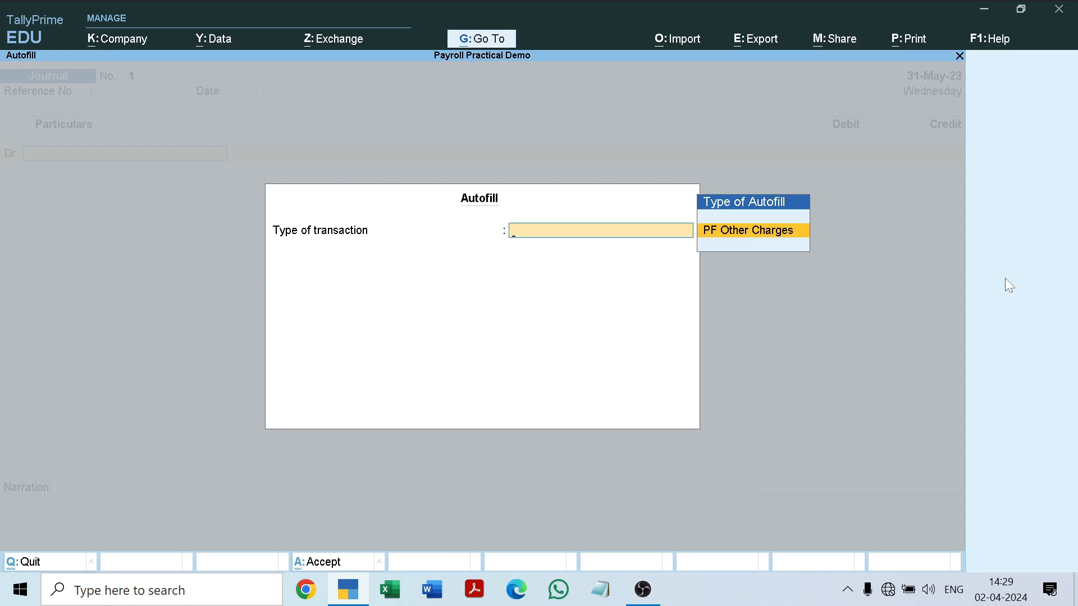
key("Return")
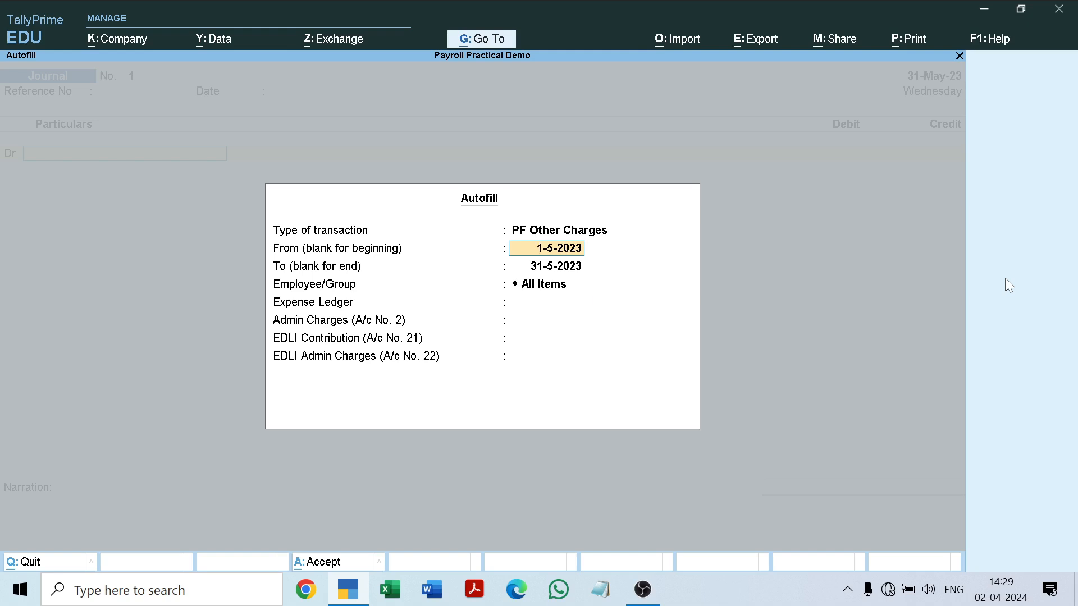
Autofill 1-5-2023 to 31-5-2023 for All Items using PF Admin Expenses, PF Admin Charges @1.10%, EDLI Contribution @0.50% and EDLI Admin Charges @0.01%.
key("Return")
key("Return")
key("Return")
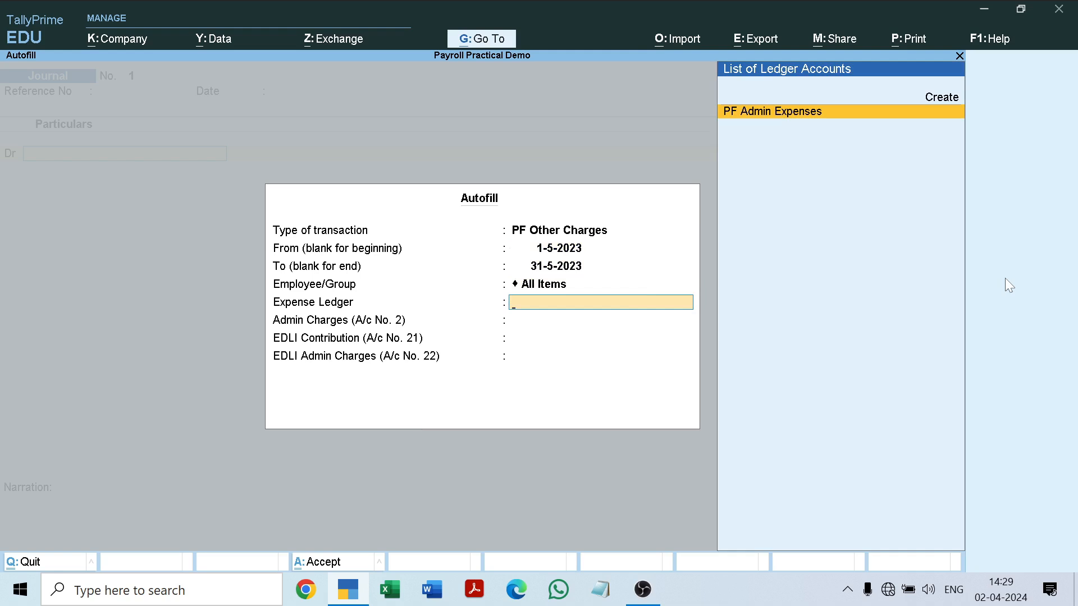
key("Return")
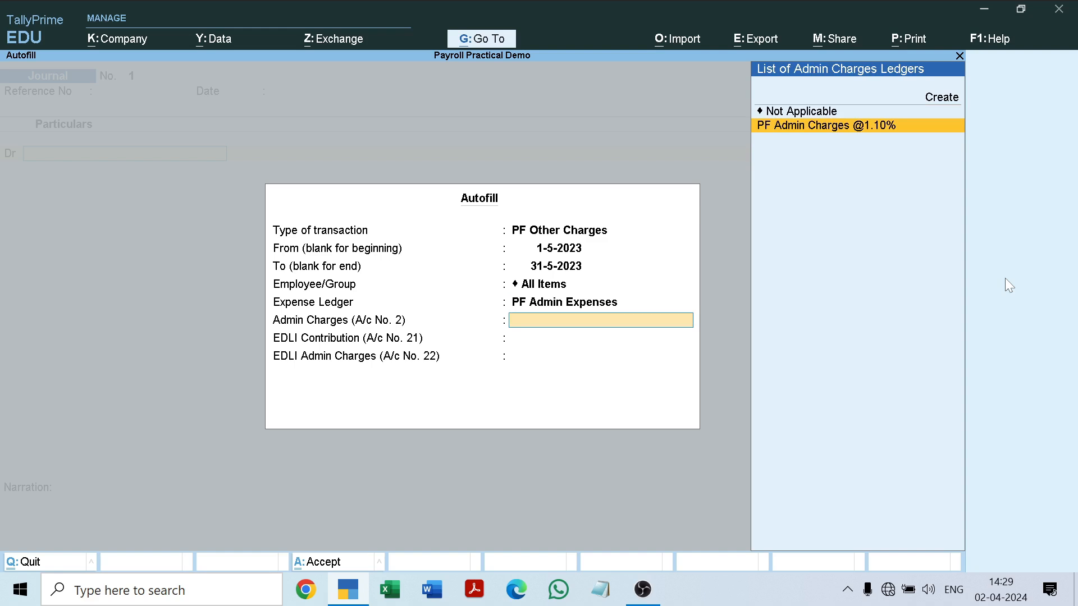
key("Return")
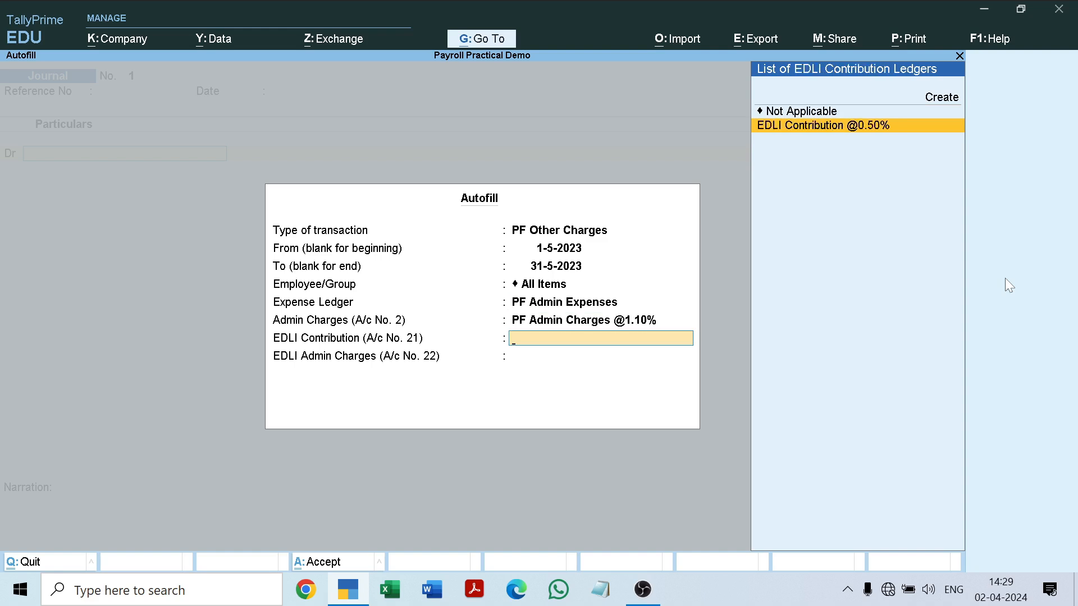
key("Return")
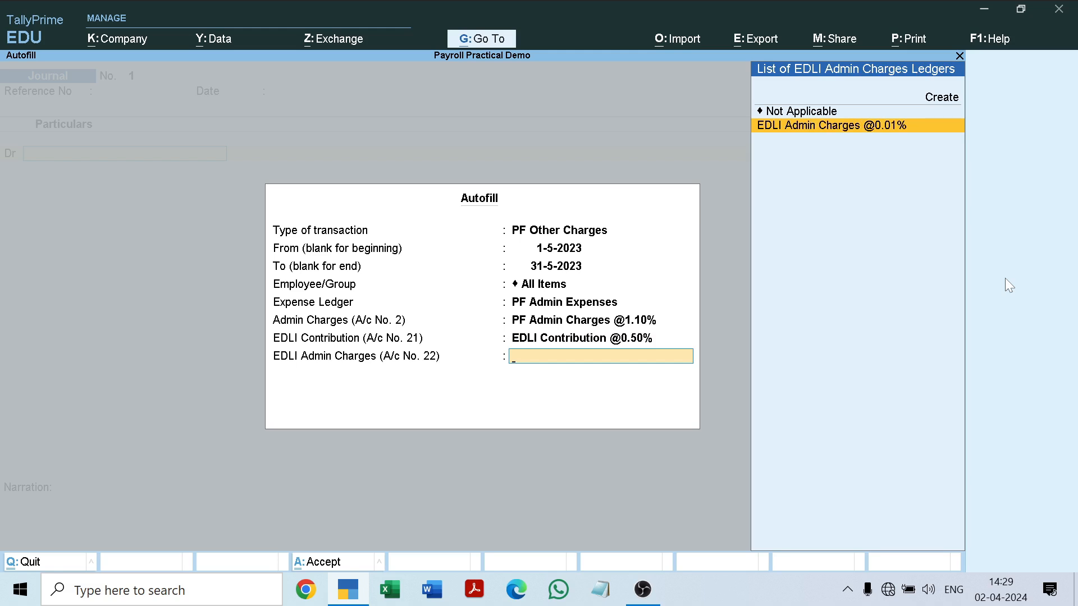
key("Return")
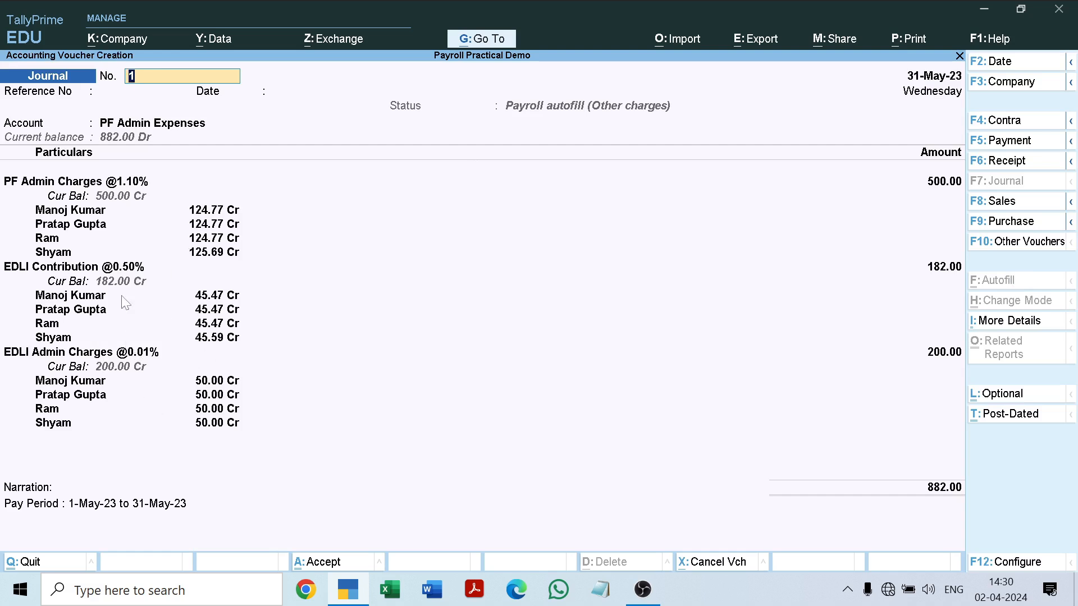
Save PF other charges journal voucher 1 with the default pay-period narration and no reference number.
key("Return")
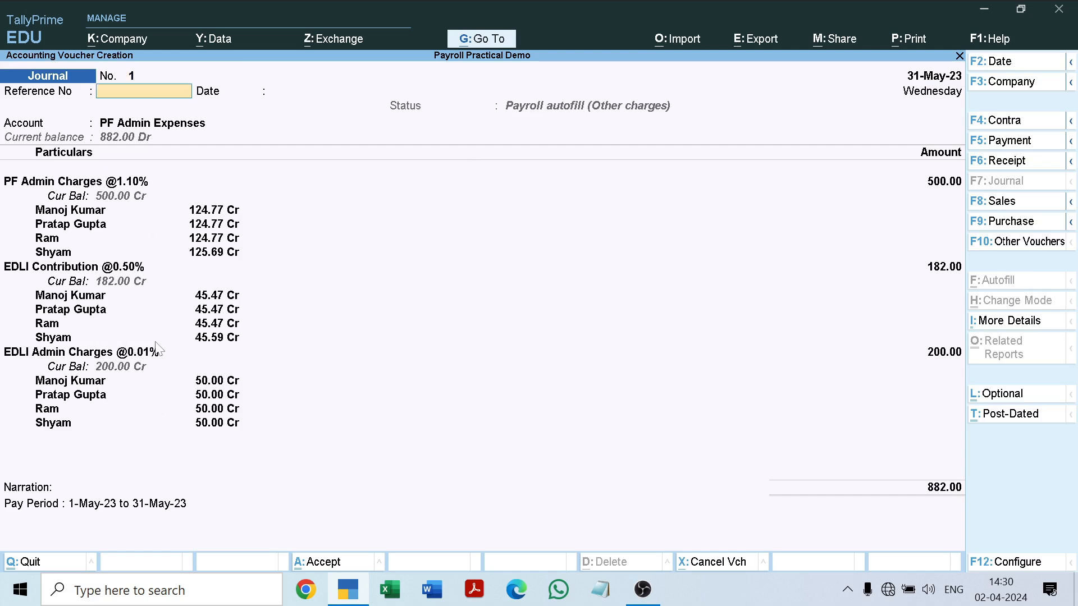
key("Return")
key("Return")
key("Return")
key("Return")
key("Return")
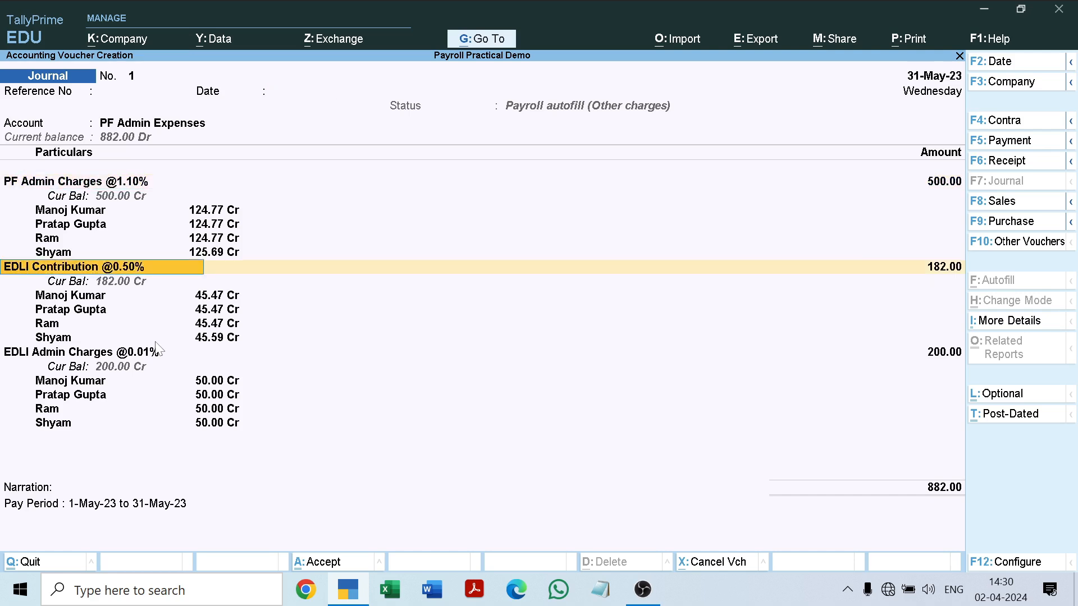
key("Return")
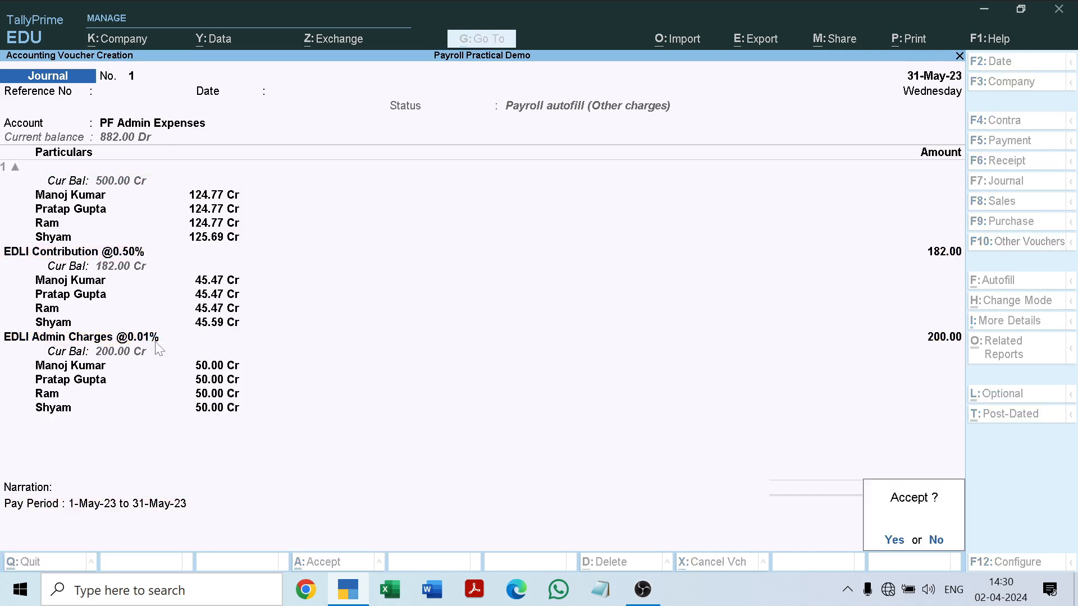
key("Return")
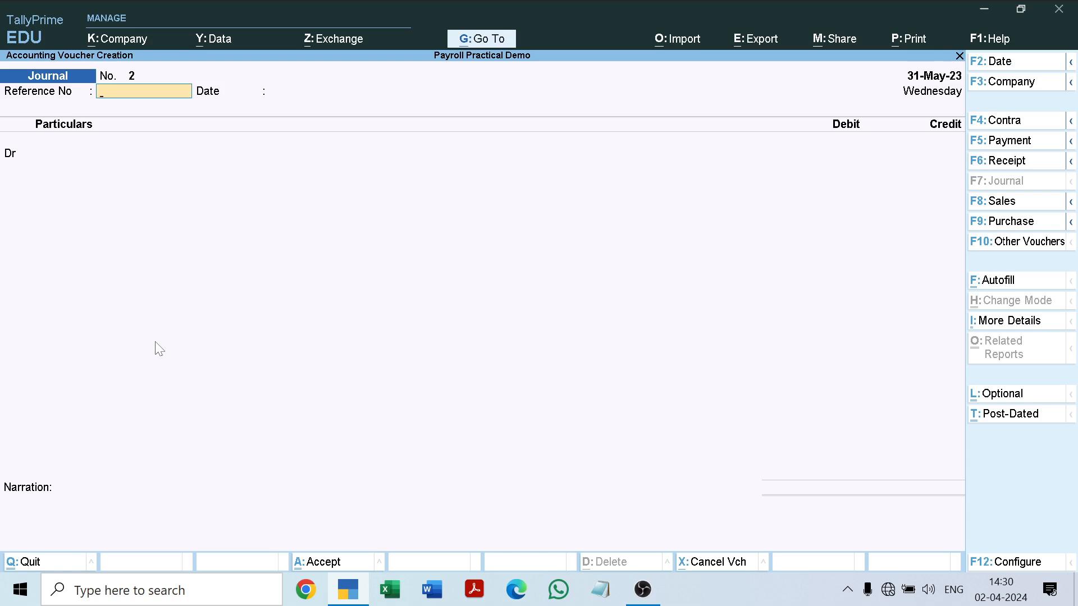
Leave the journal entry and create a payment voucher dated 31-May-23, starting a Payroll Autofill in it.
key("Escape")
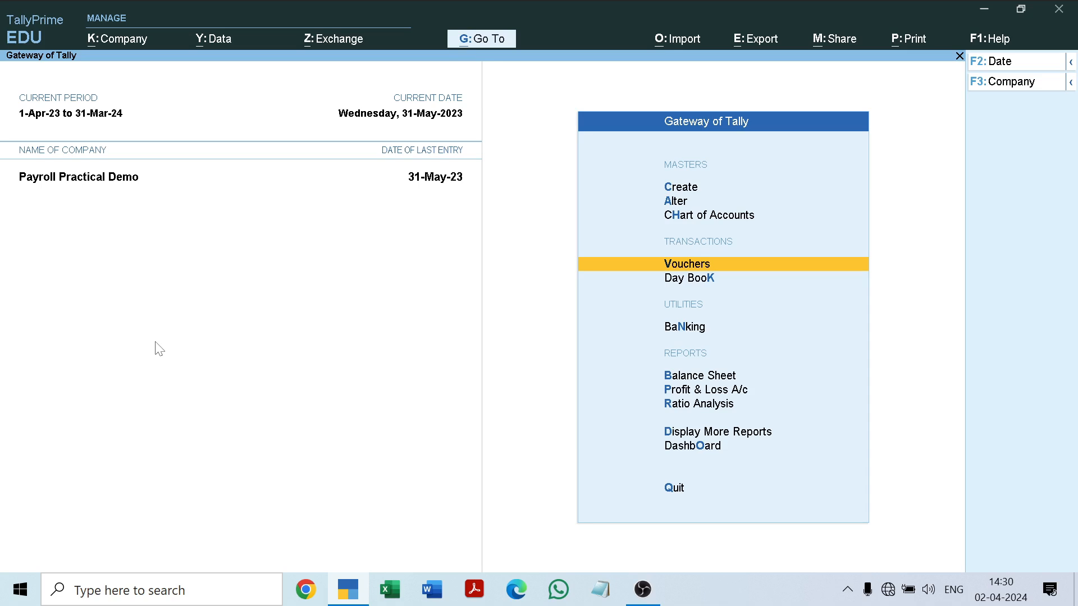
key("Return")
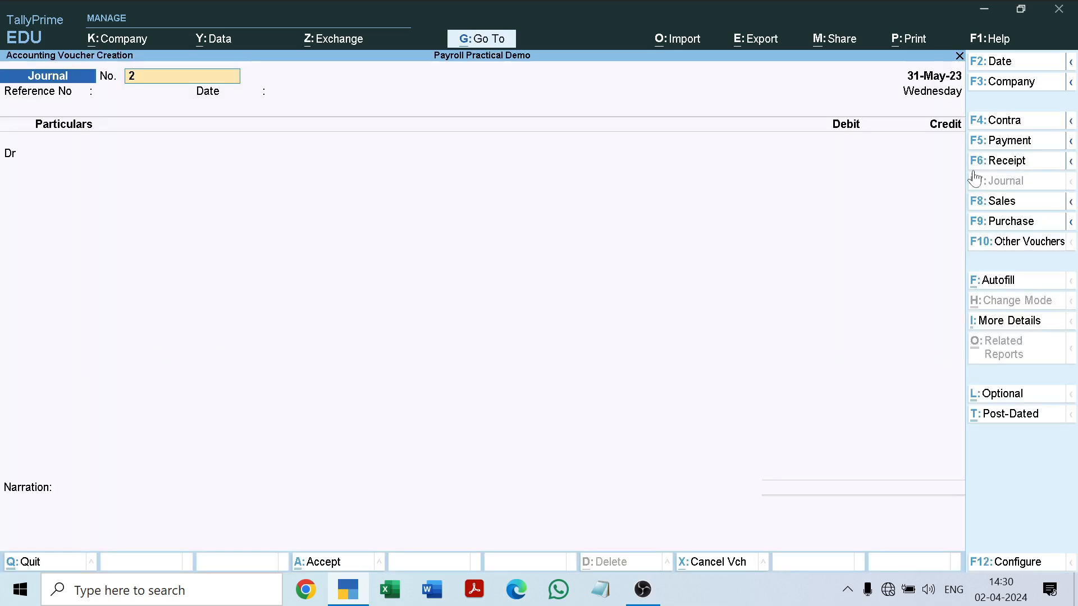
key("F4")
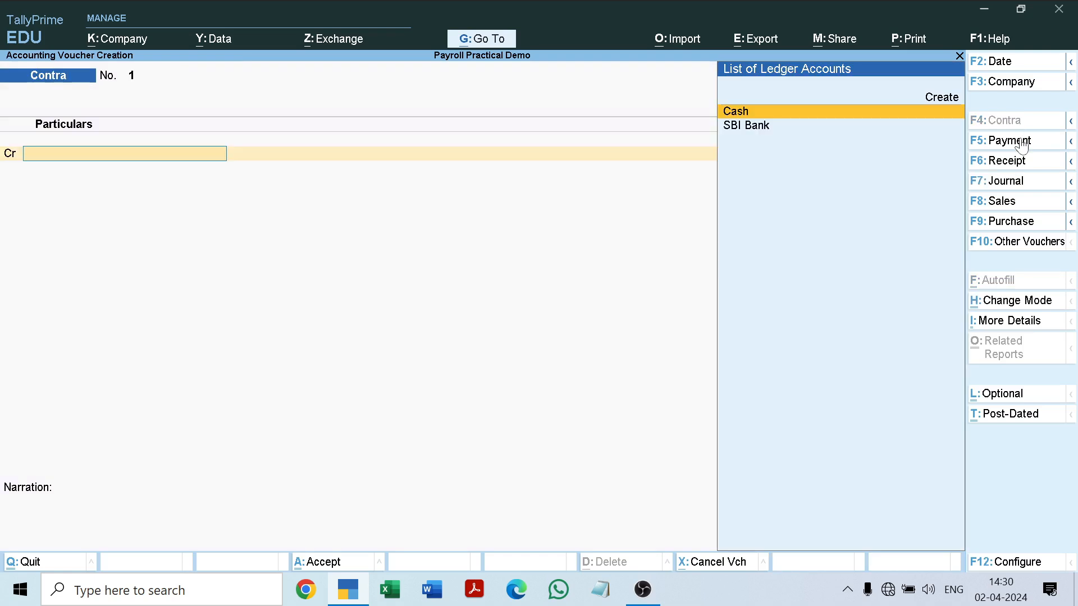
left_click(1024, 147)
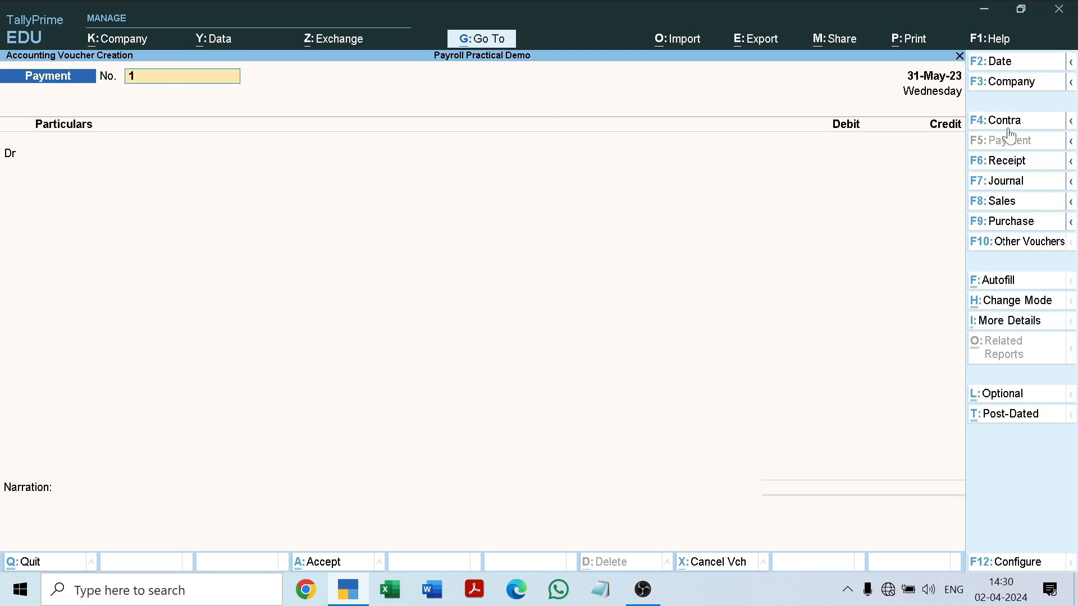
key("Return")
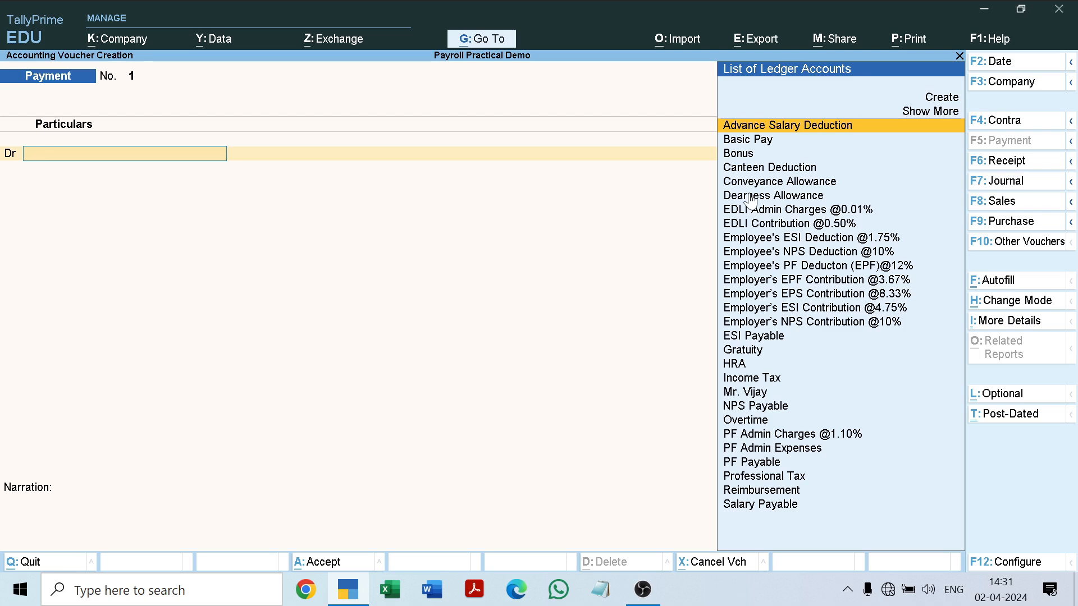
left_click(1015, 282)
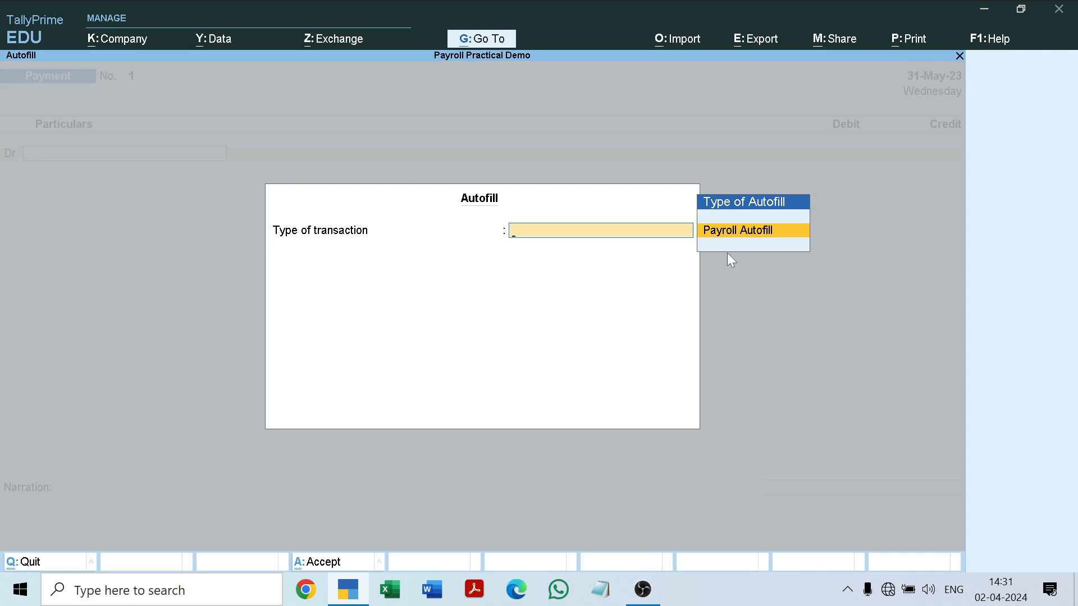
key("Return")
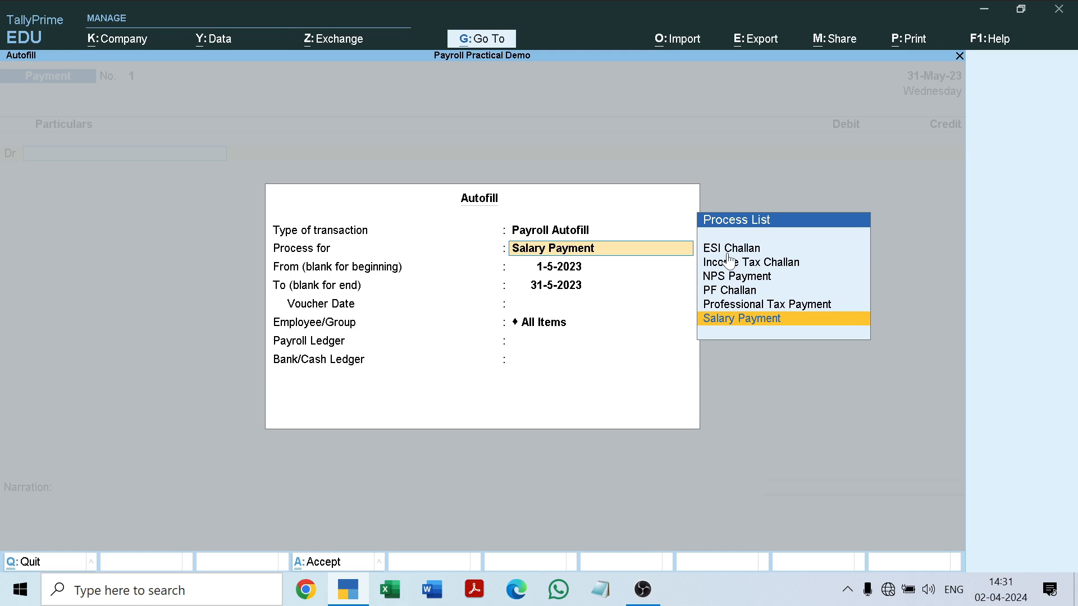
Review the challan and payment processes offered for the payment voucher's Payroll Autofill.
key("Up")
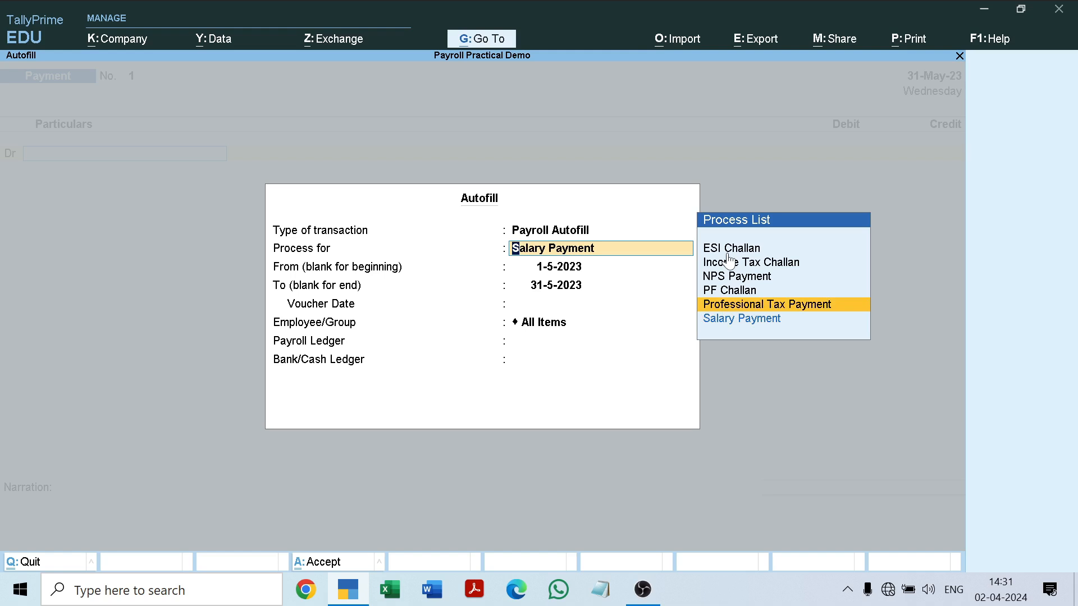
key("Up")
key("Up")
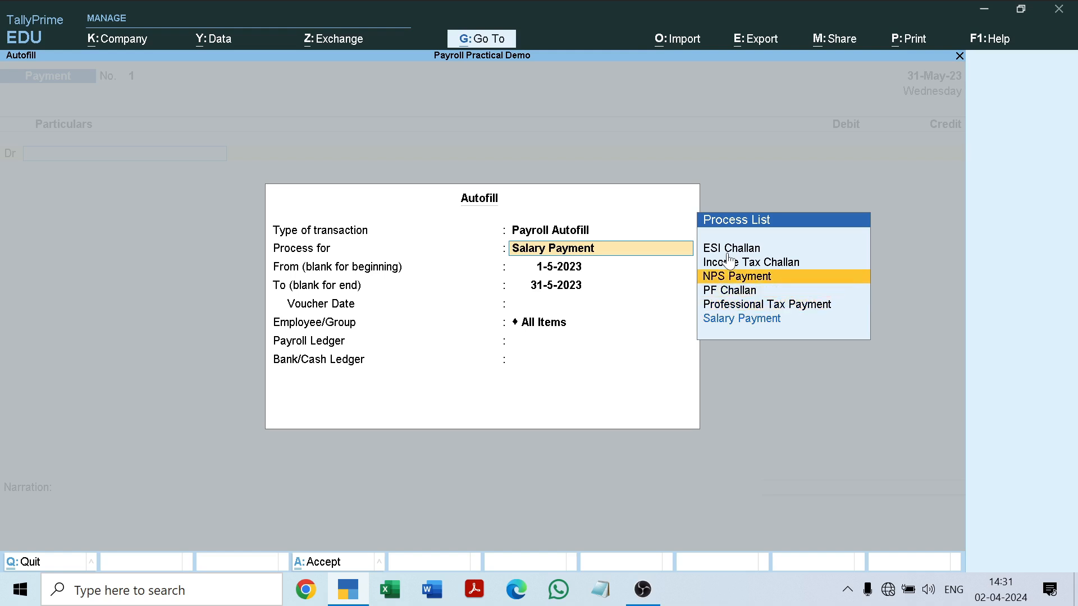
key("Up")
key("Up")
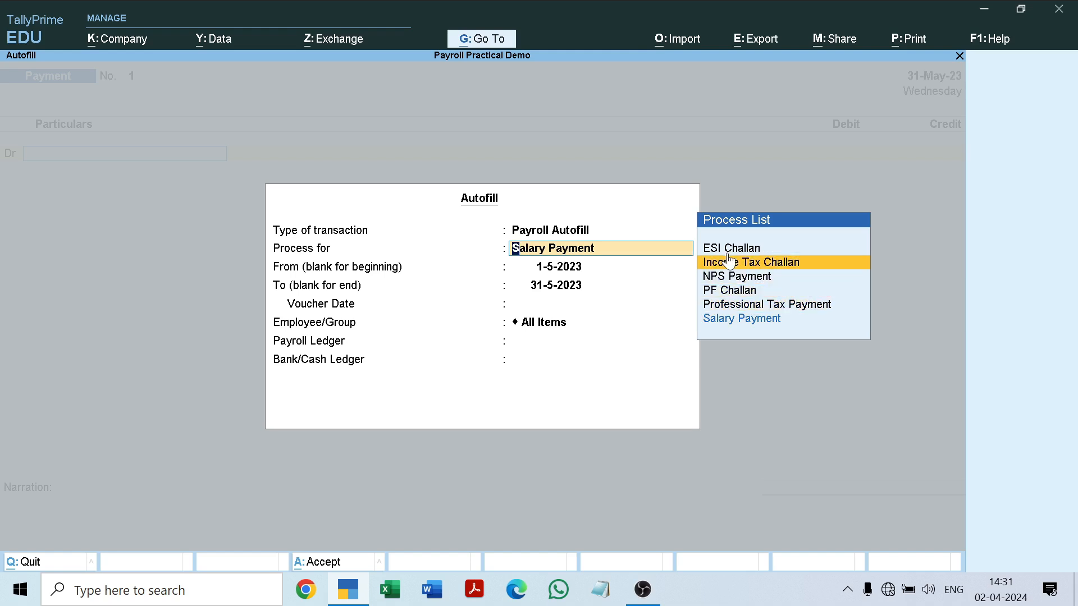
key("Down")
key("Down")
key("Down")
key("Down")
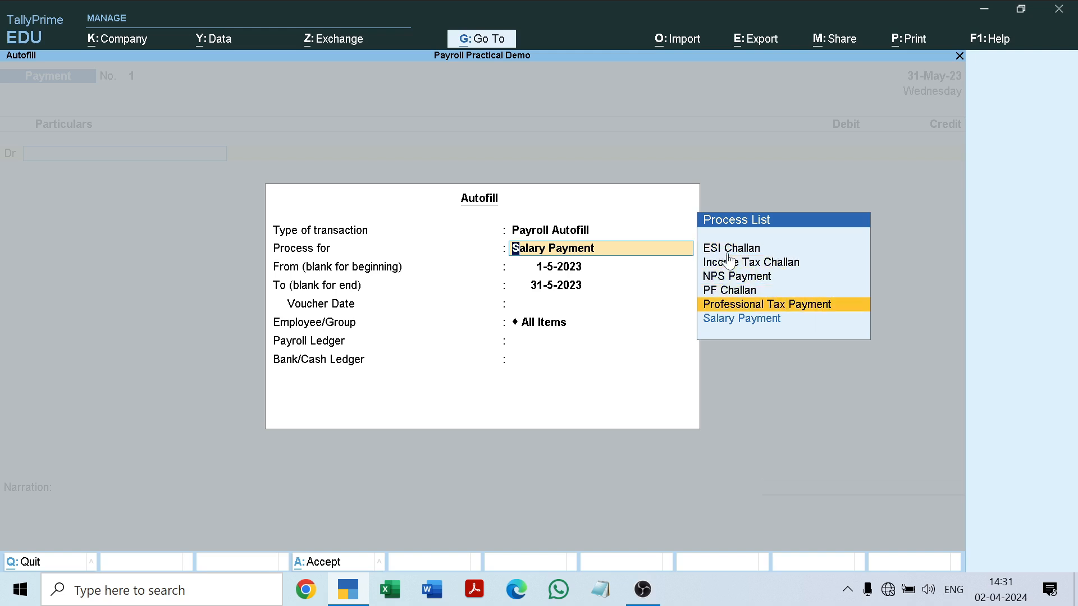
key("Down")
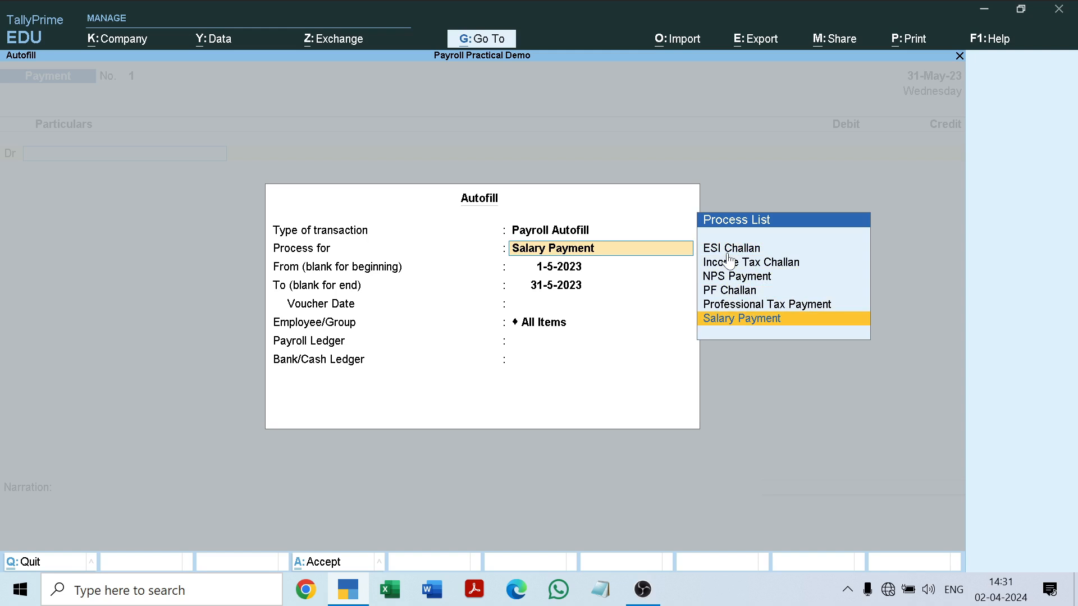
Set the Autofill to Salary Payment for 1-5-2023 to 31-5-2023, voucher date 31-5-2023, All Items, payroll ledger Salary Payable and bank ledger SBI Bank.
key("Return")
key("Return")
key("Return")
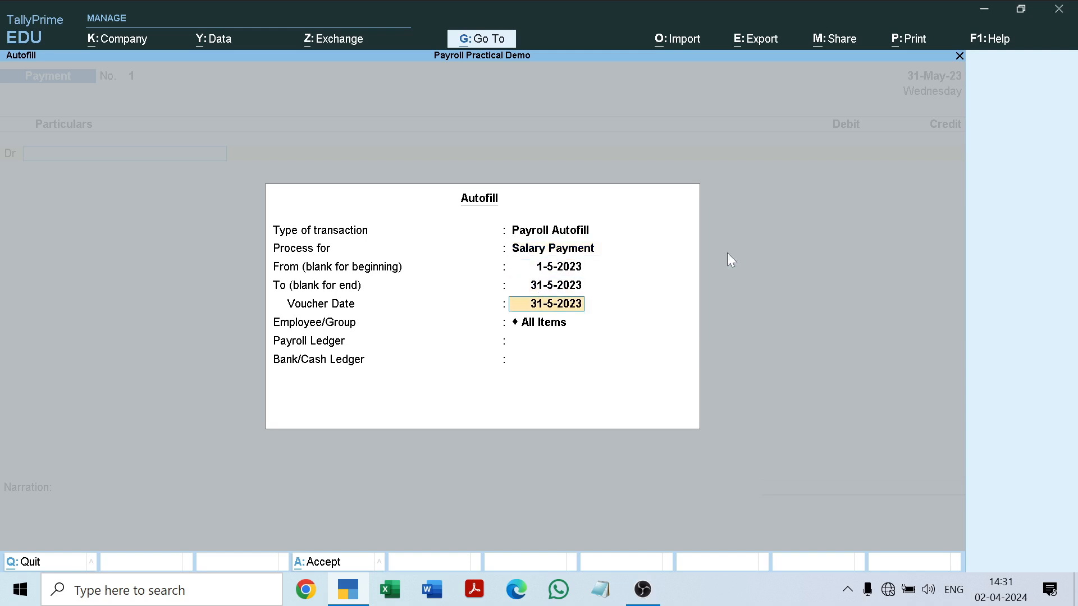
key("Return")
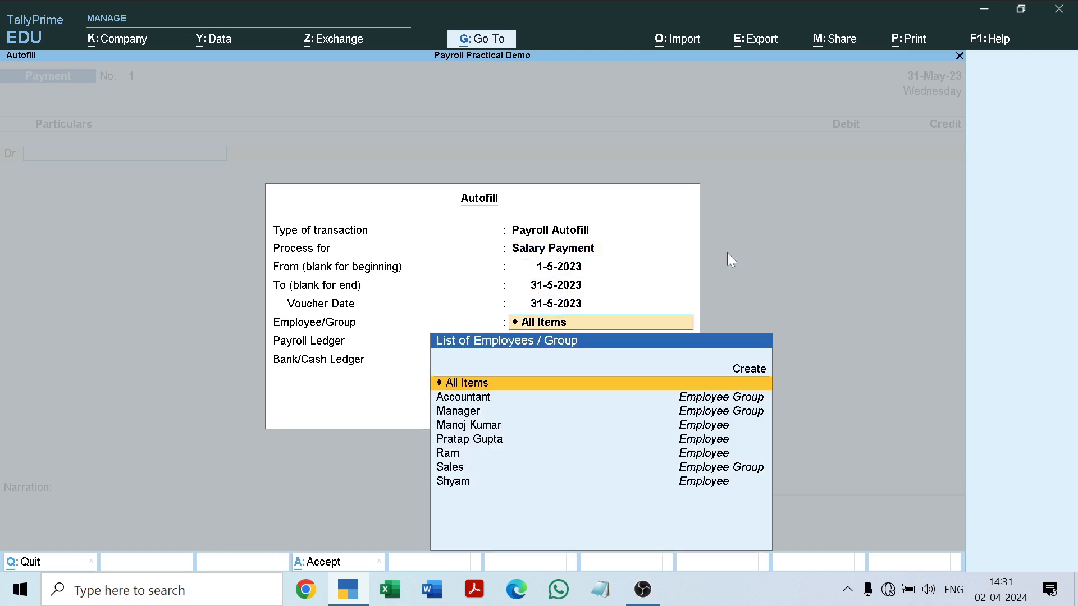
key("Return")
key("Down")
key("Down")
key("Down")
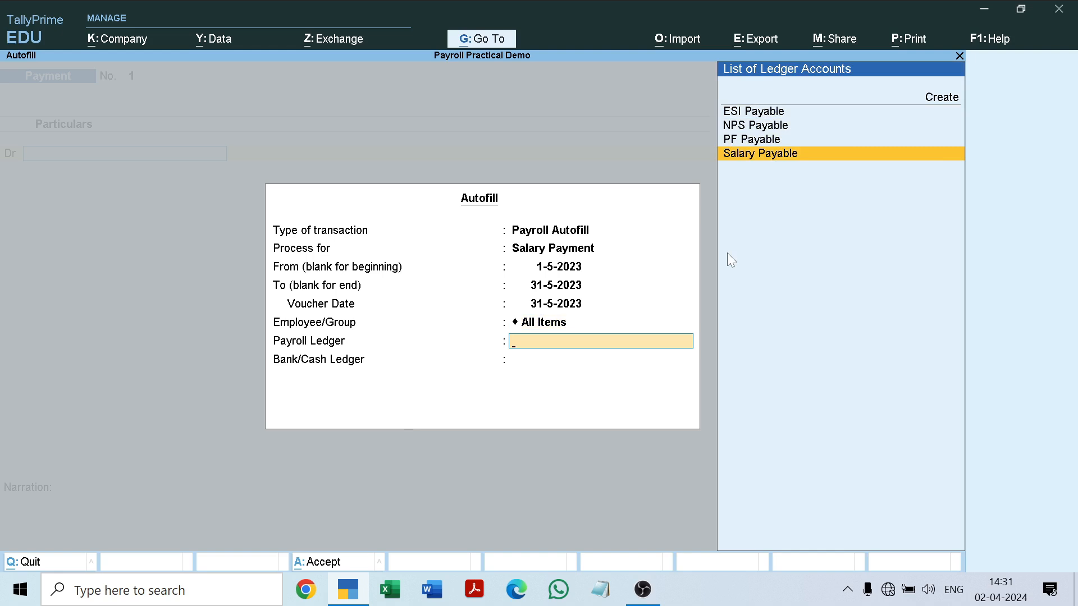
key("Return")
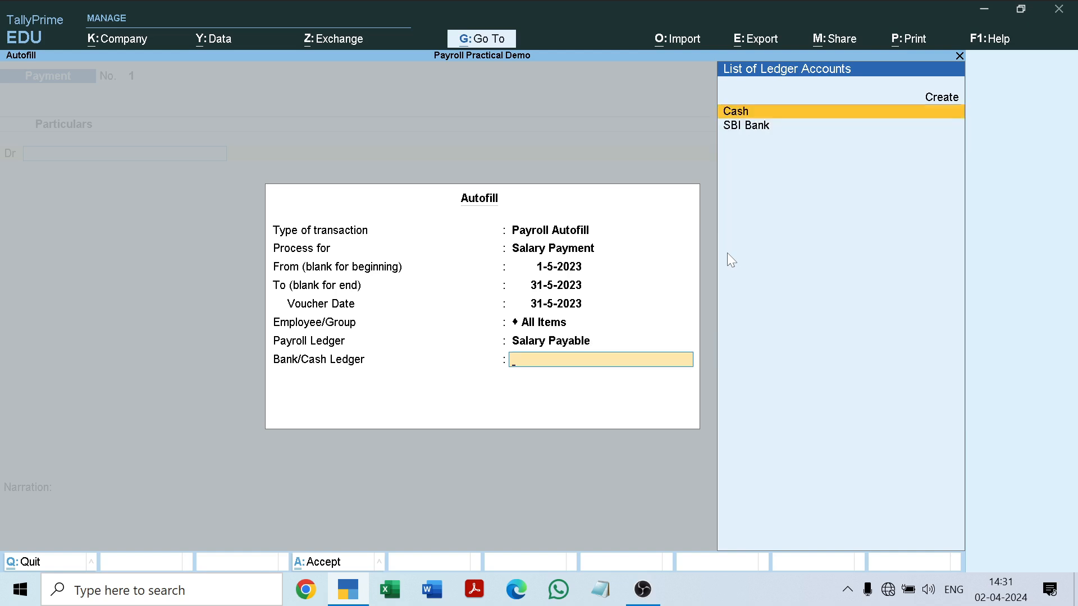
key("Down")
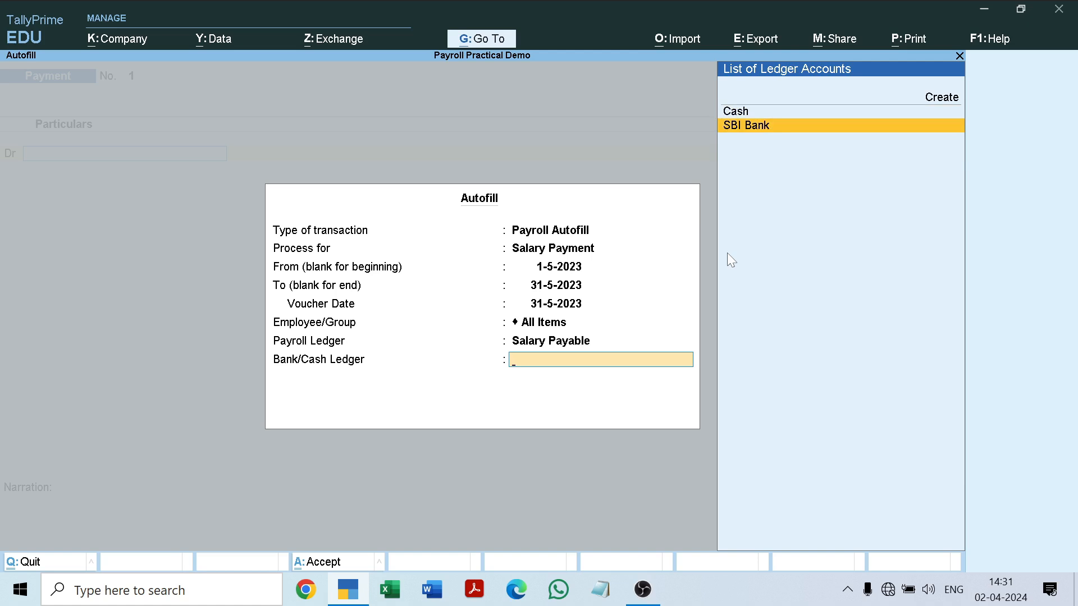
key("Return")
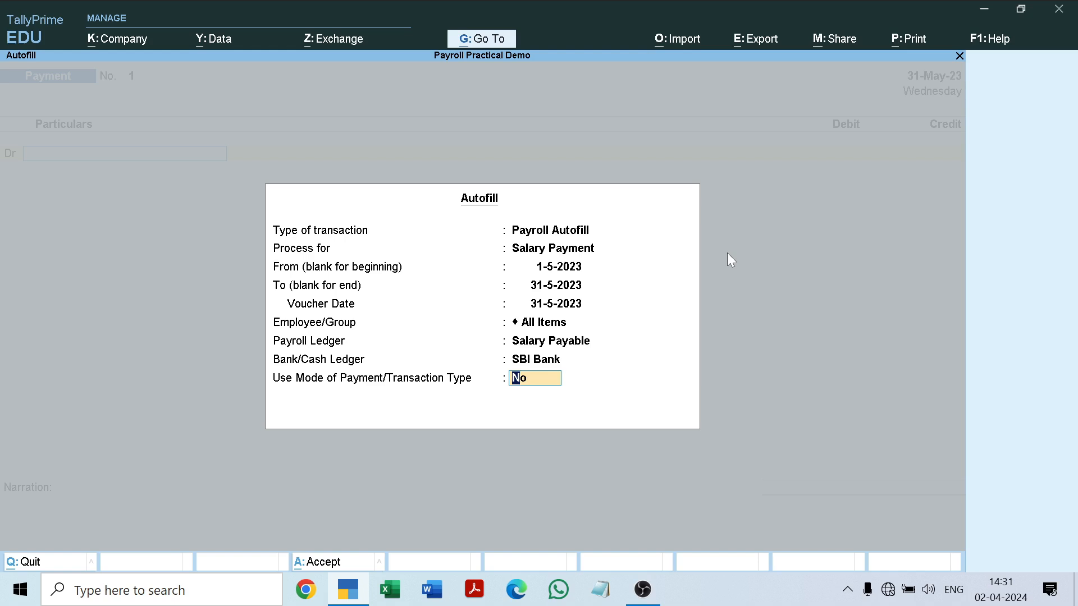
type("yes")
key("Return")
key("Down")
key("Down")
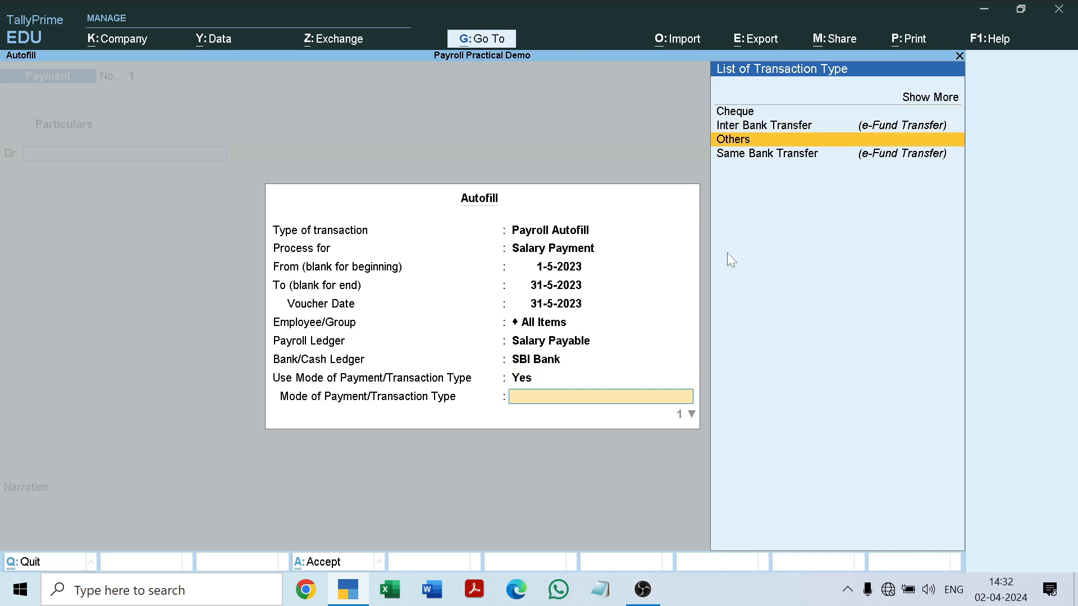
key("Up")
key("Up")
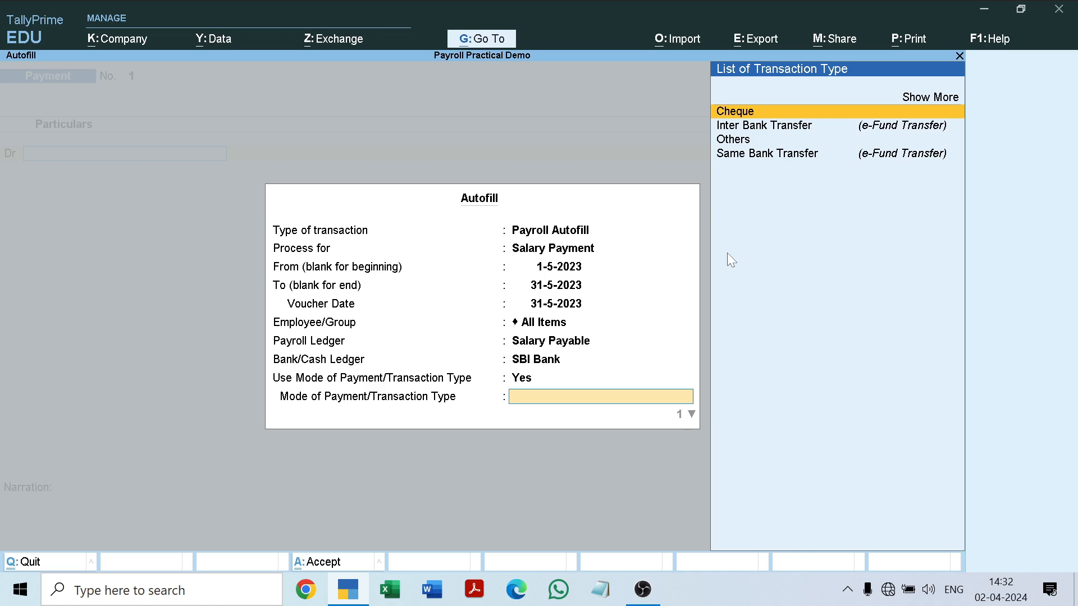
key("BackSpace")
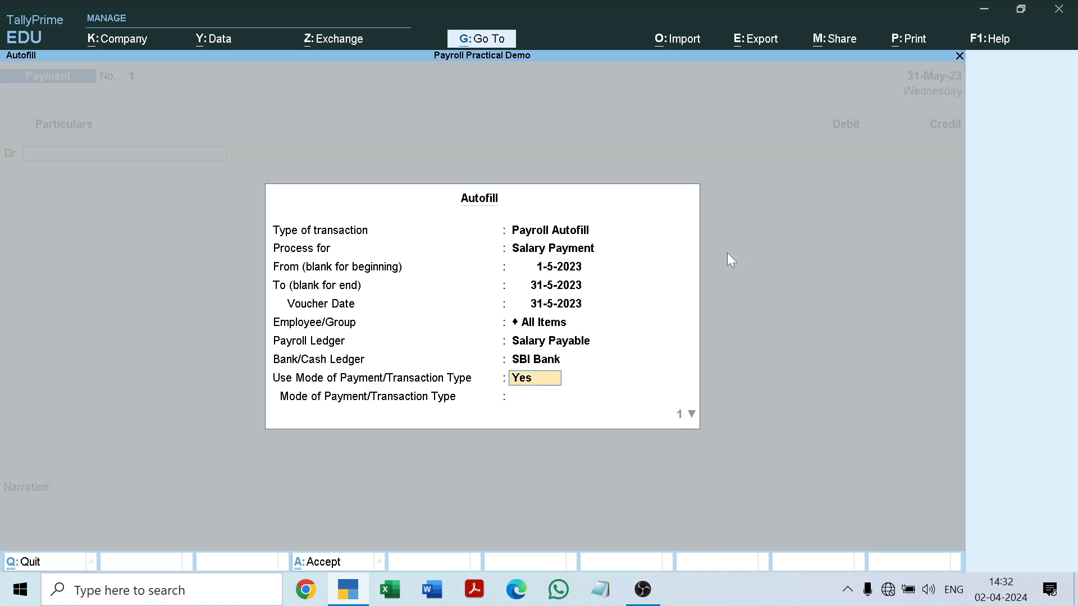
Set Use Mode of Payment/Transaction Type to No and fill the payment voucher with the salary payment entries.
type("no")
key("Return")
Allocate the SBI Bank salary payment to Cheque dated 31-May-23 without an instrument number and save the voucher without narration.
key("Return")
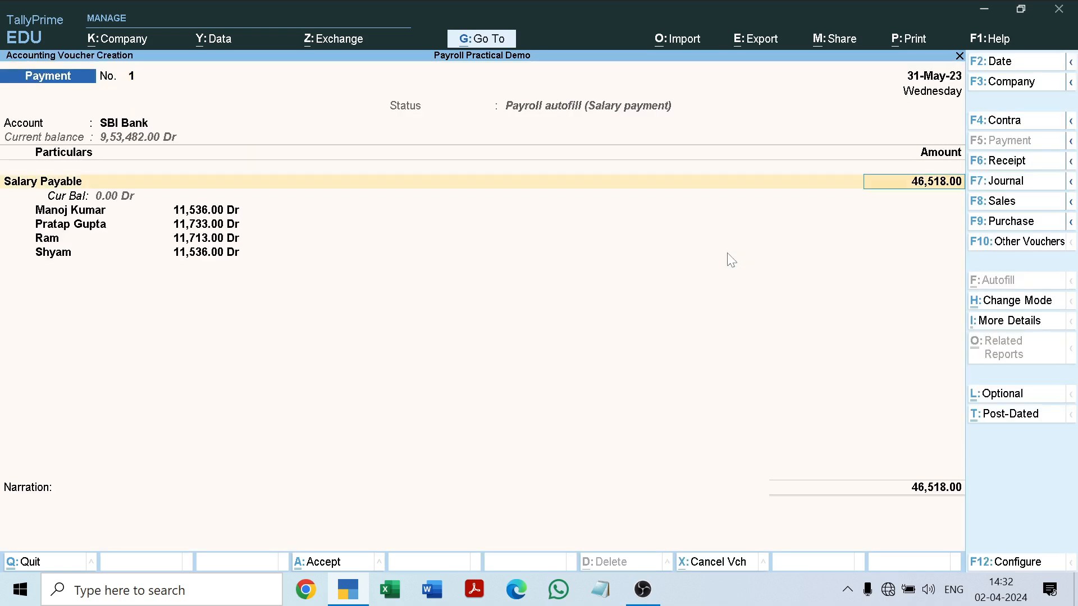
key("Return")
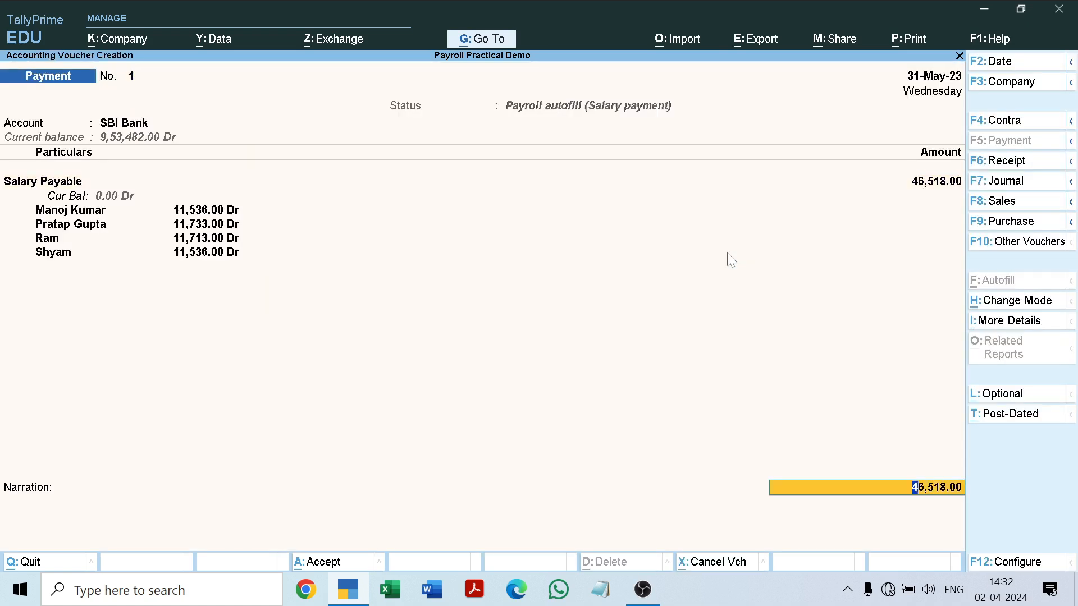
key("Return")
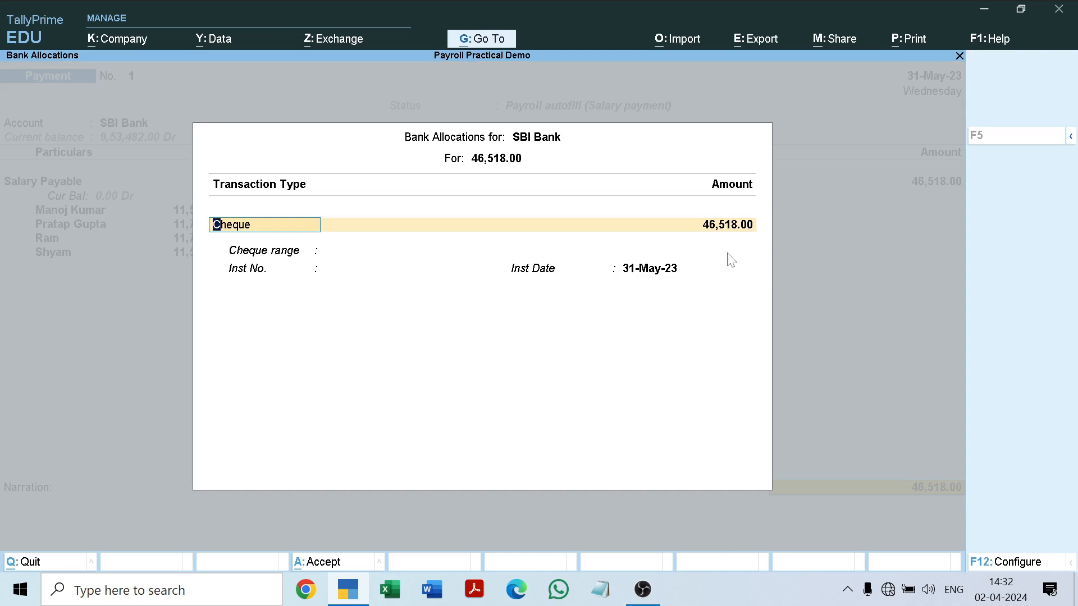
key("Return")
key("Return")
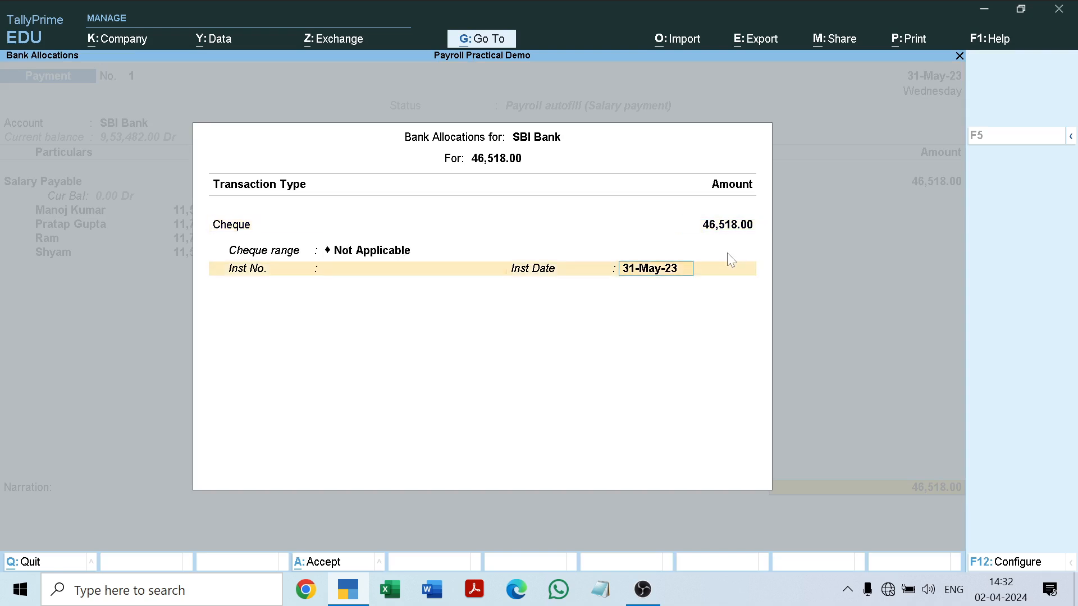
key("Return")
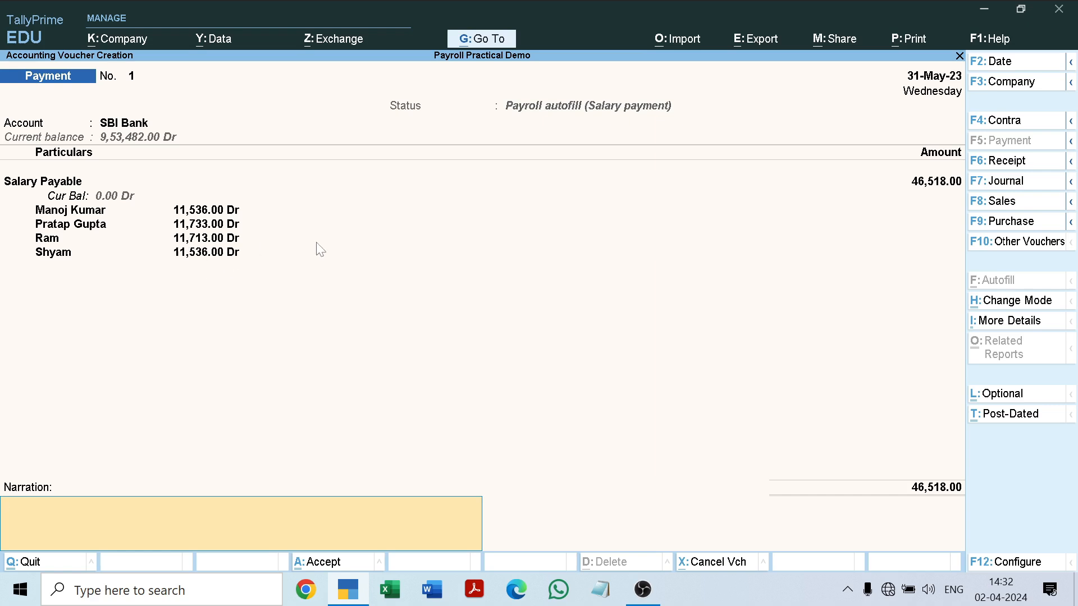
key("Return")
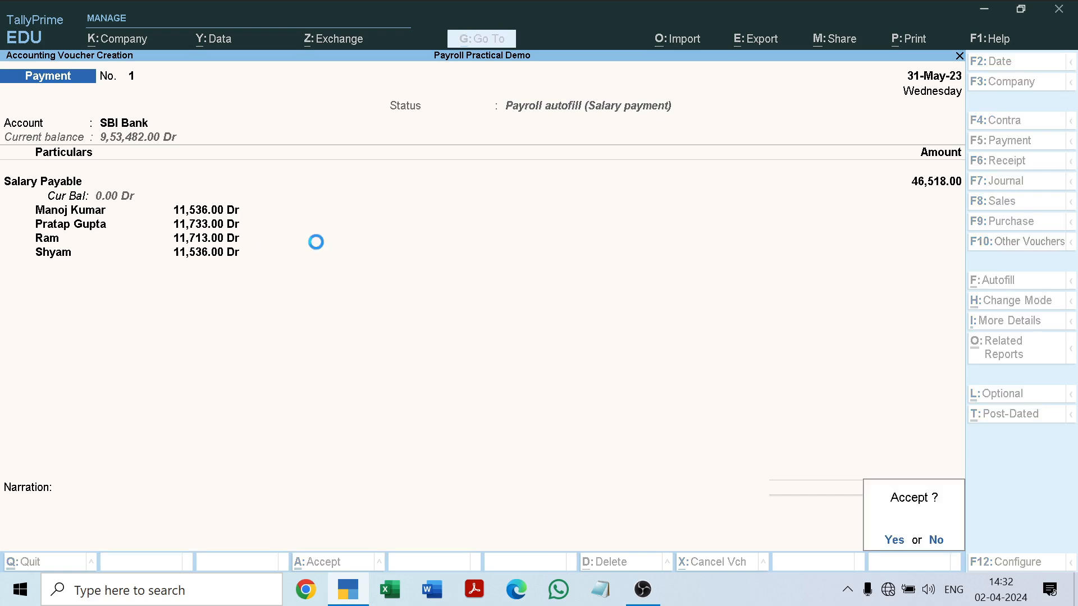
key("Return")
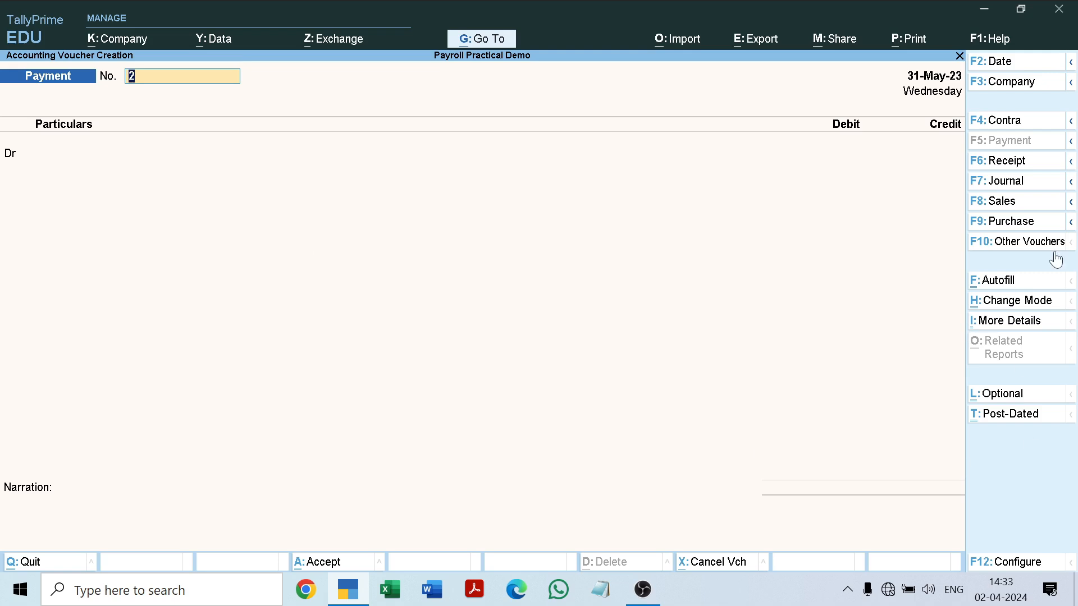
Start a Payroll Autofill in payment voucher 2 and choose ESI Challan as the process.
left_click(1005, 282)
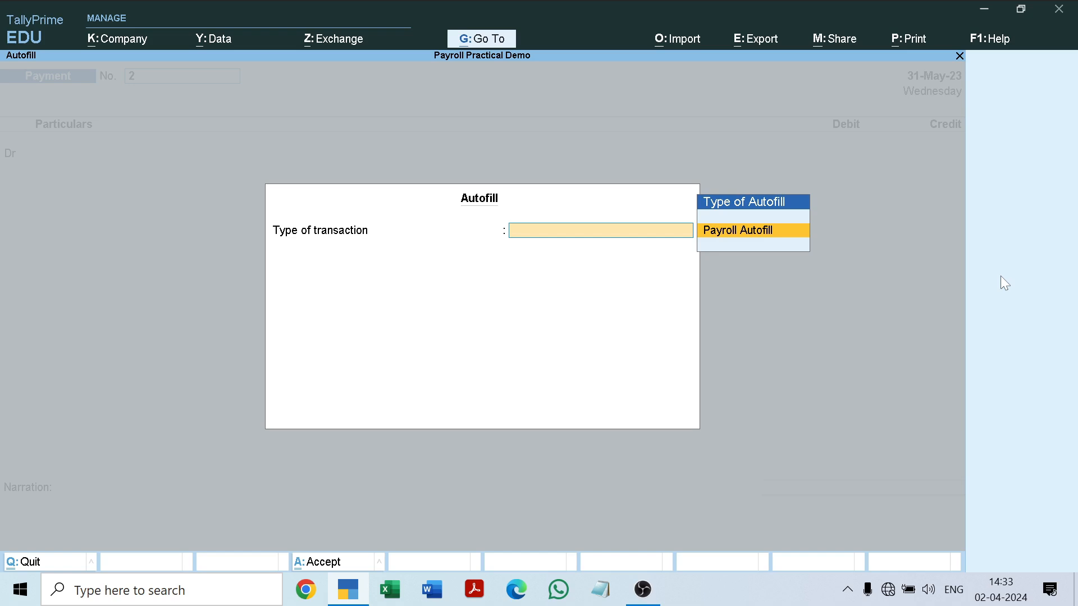
key("Return")
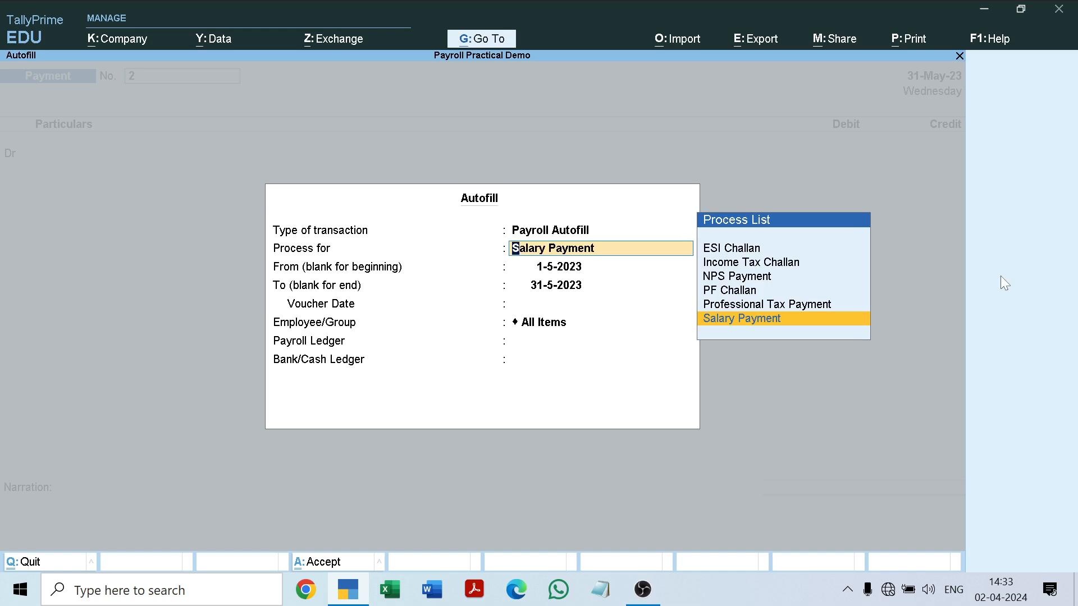
key("Up")
key("Down")
key("Up")
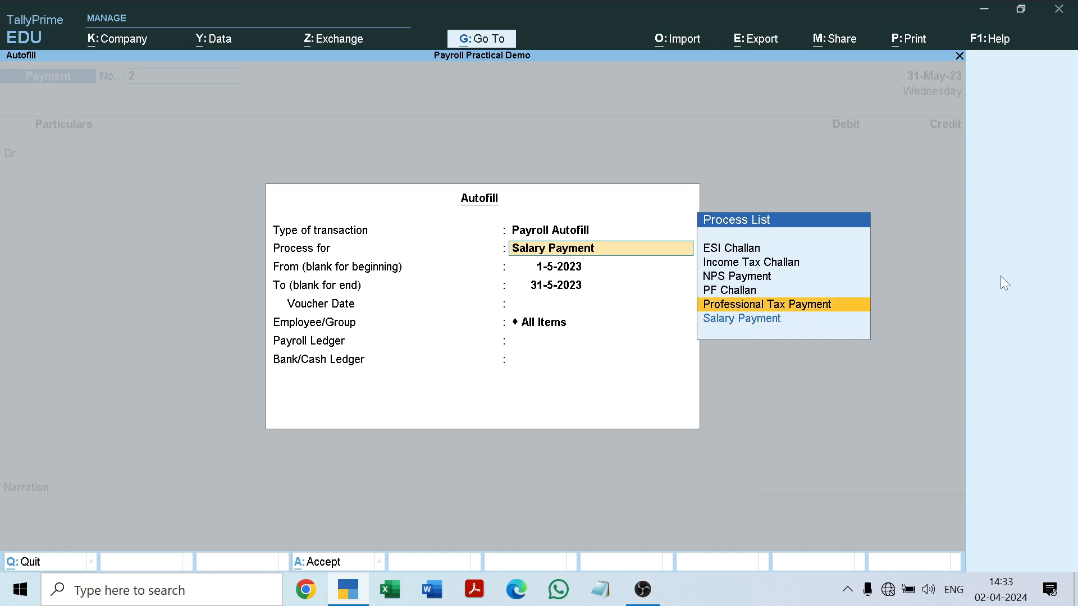
key("Up")
key("Up")
key("Down")
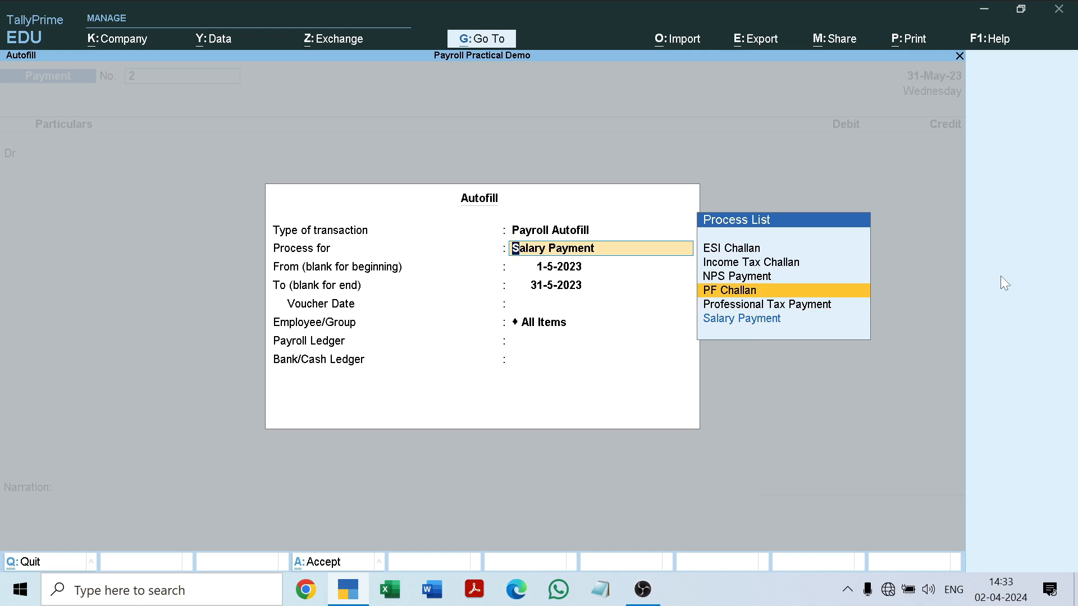
key("Up")
key("Up")
key("Up")
key("Return")
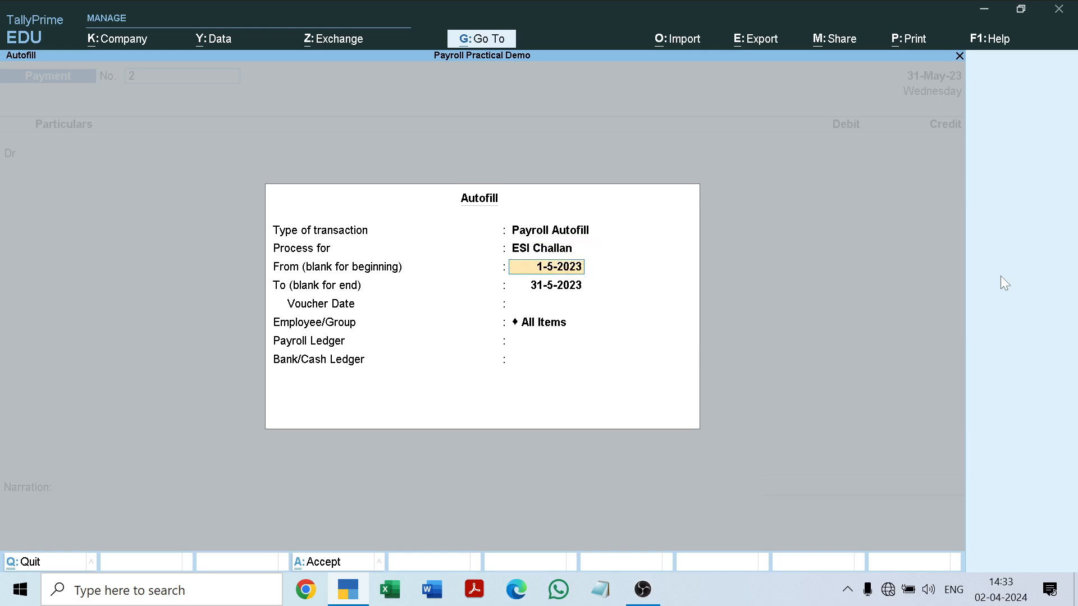
Autofill the ESI challan for 1-5-2023 to 31-5-2023, voucher date 31-5-2023, All Items, with ESI Payable as payroll ledger and SBI Bank as bank ledger.
key("Return")
key("Return")
key("Return")
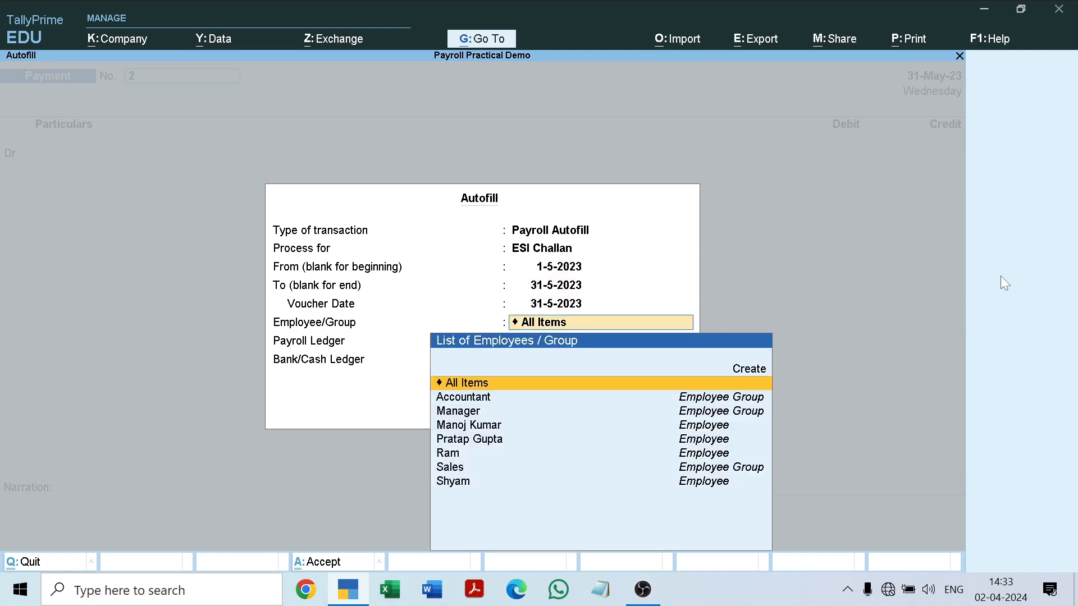
key("Return")
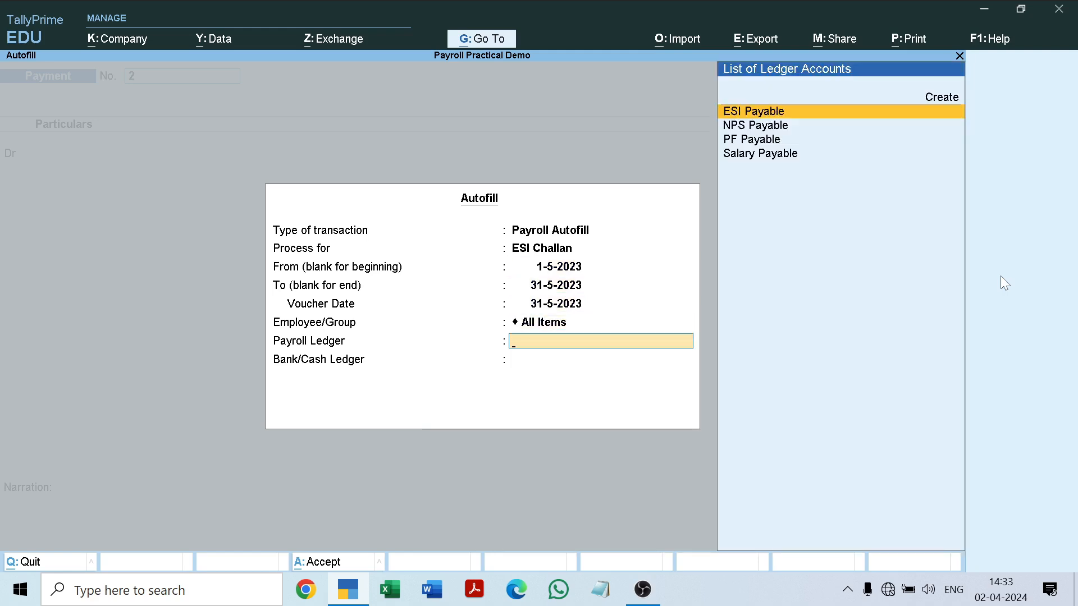
key("Return")
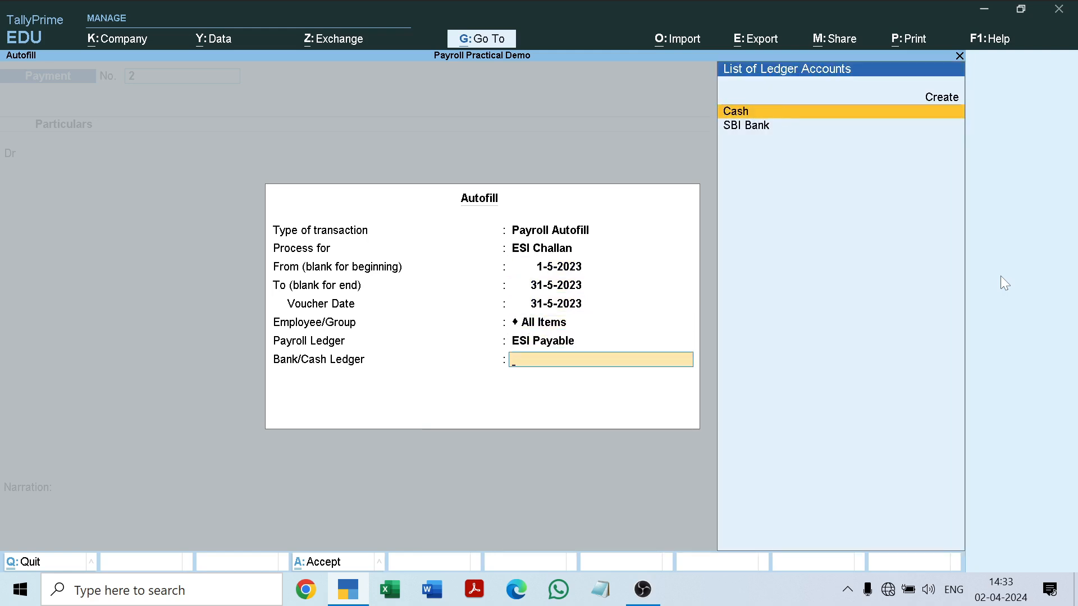
key("Down")
key("Return")
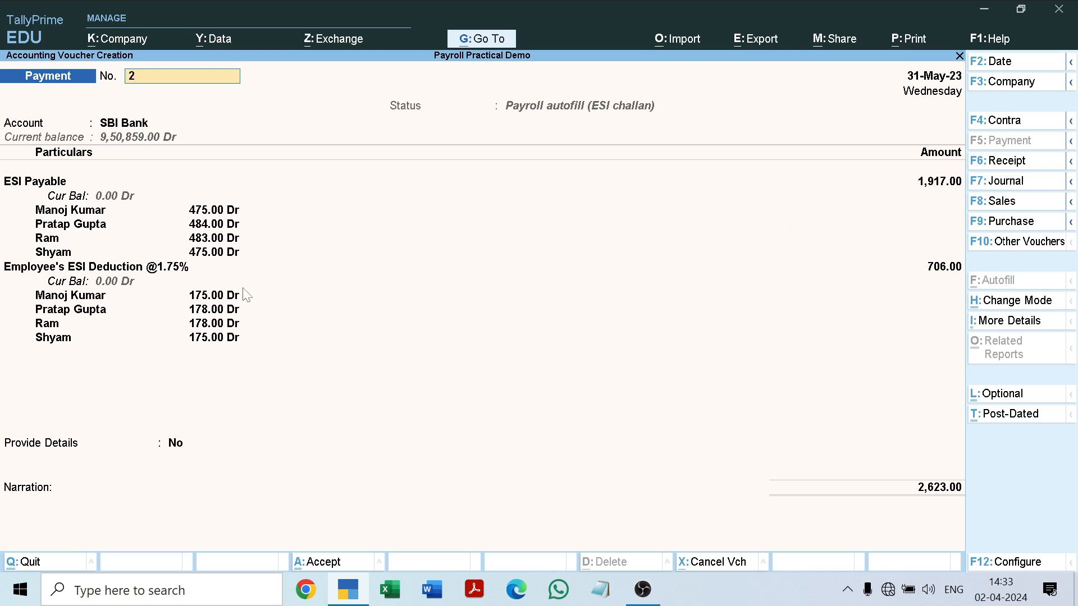
Set Provide Details to Yes and accept the ESI challan details with both dates as 31-May-23 and the other fields blank.
key("Down")
key("Down")
key("Return")
key("Return")
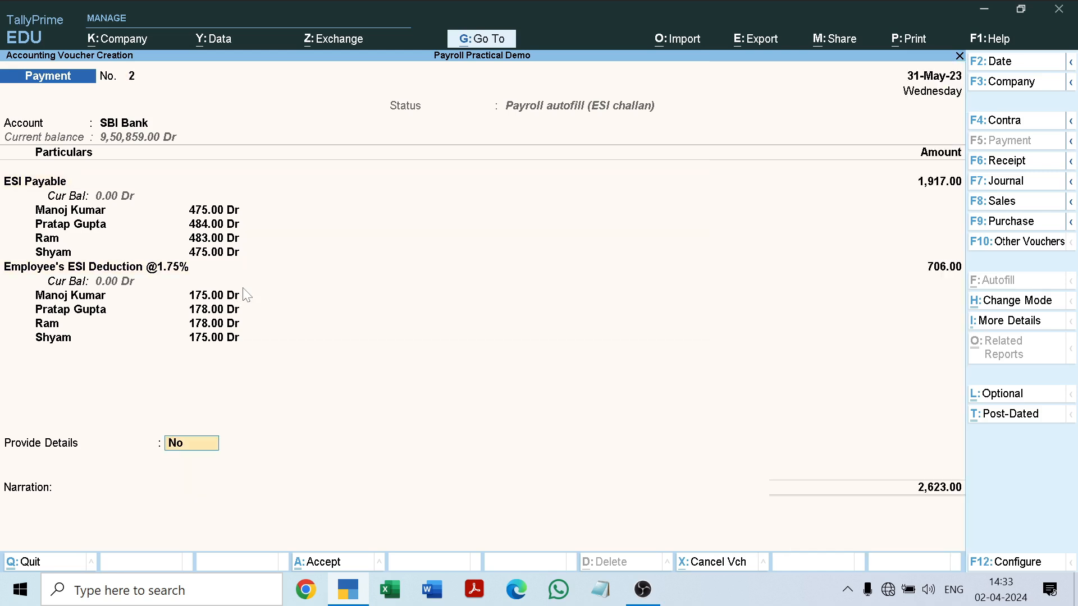
type("yes")
key("Return")
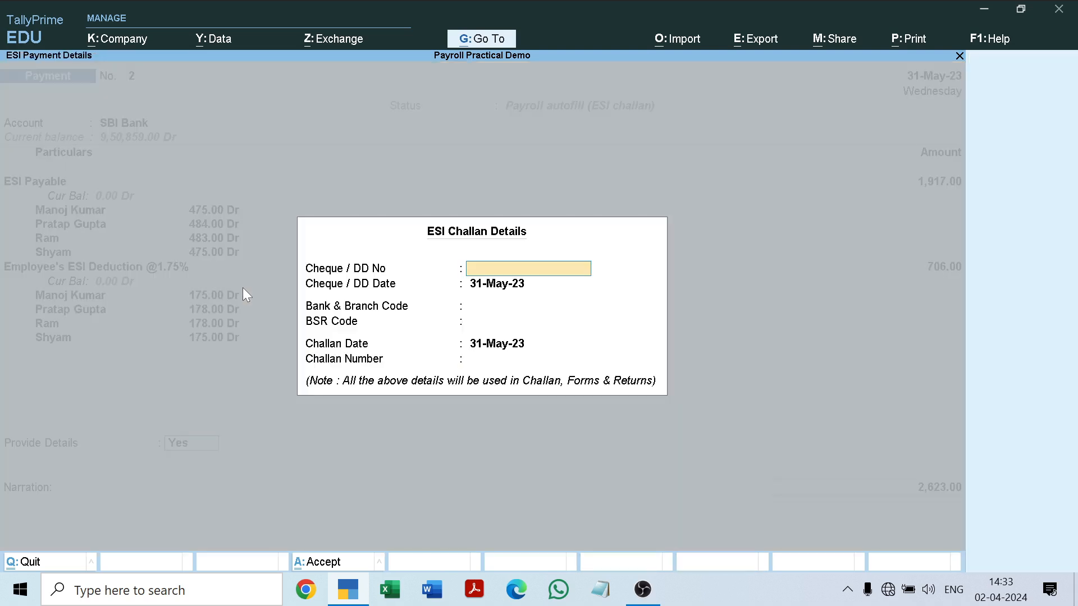
key("Return")
key("Return")
key("Return")
key("Return")
key("Return")
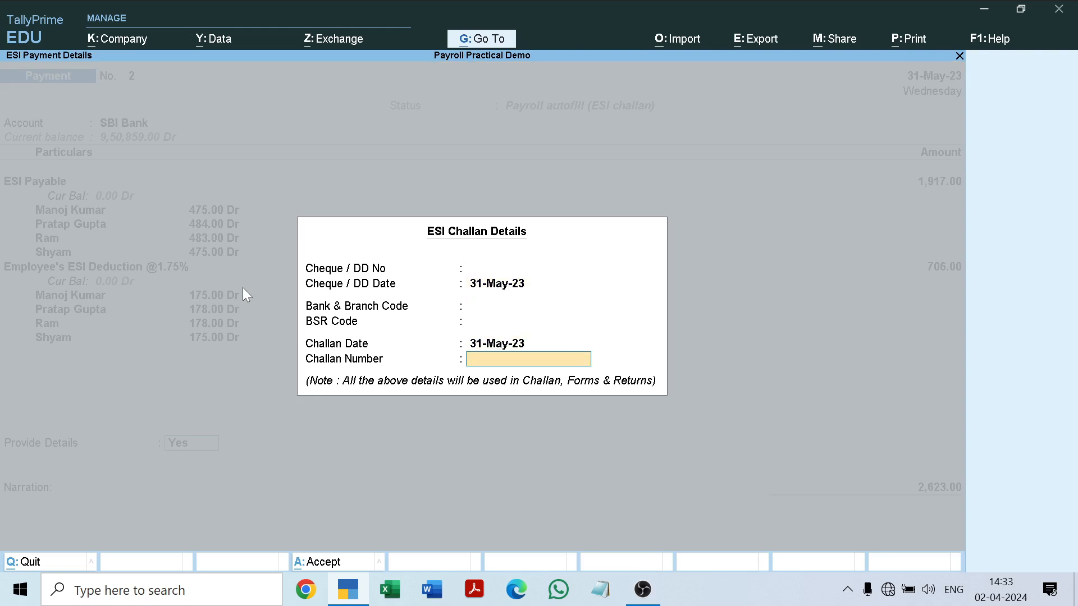
key("Return")
Allocate the ESI payment from SBI Bank to Cheque dated 31-May-23 and save payment voucher 2 without narration.
key("Return")
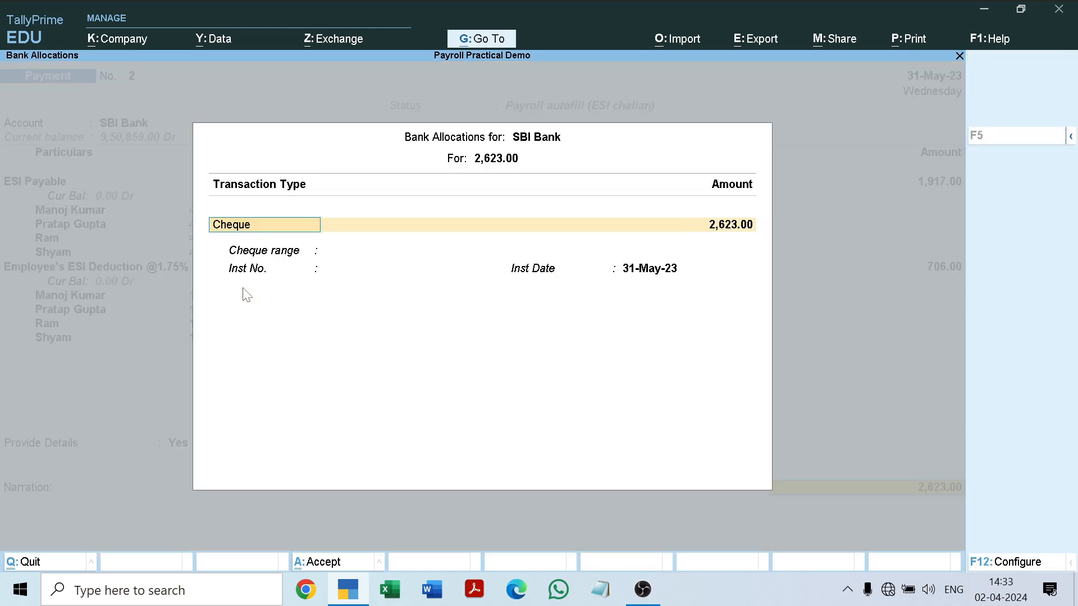
key("Return")
key("Return")
key("Return")
key("Return")
key("Return")
key("Return")
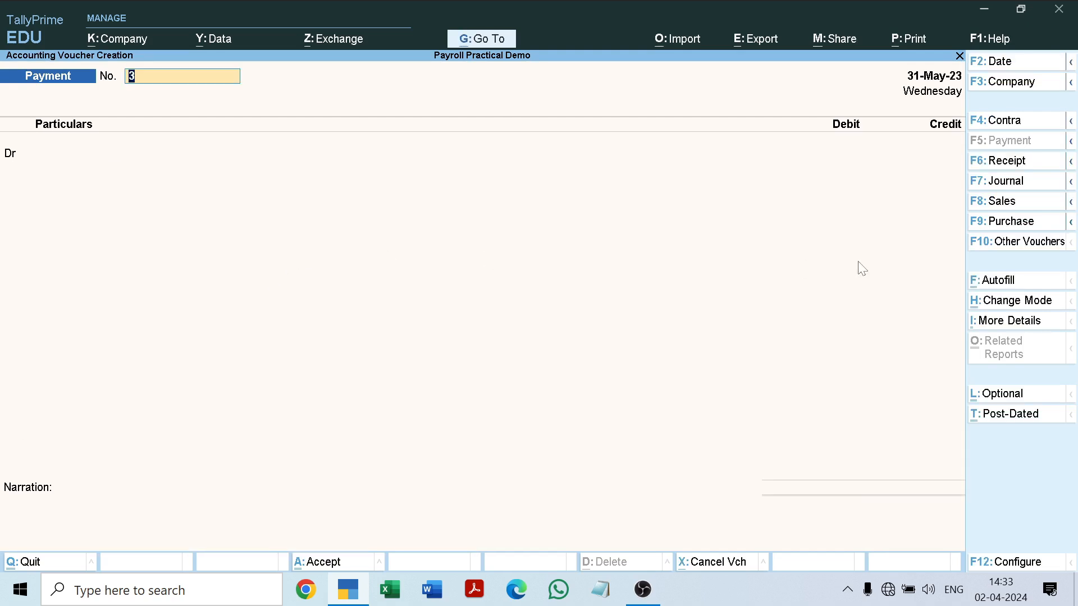
Start a Payroll Autofill in payment voucher 3 and choose PF Challan as the process.
left_click(1023, 282)
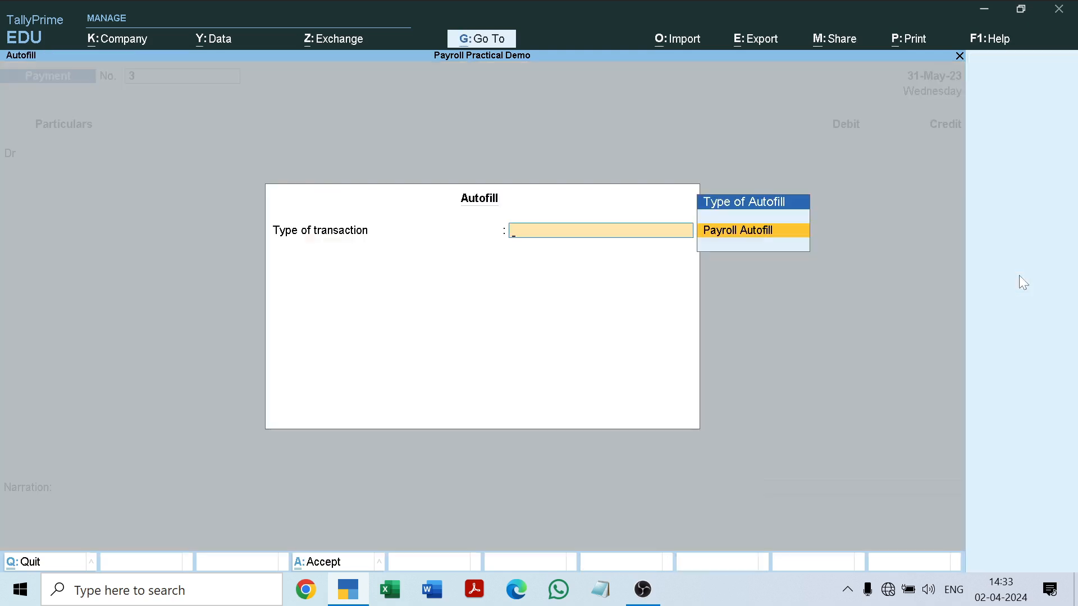
key("Return")
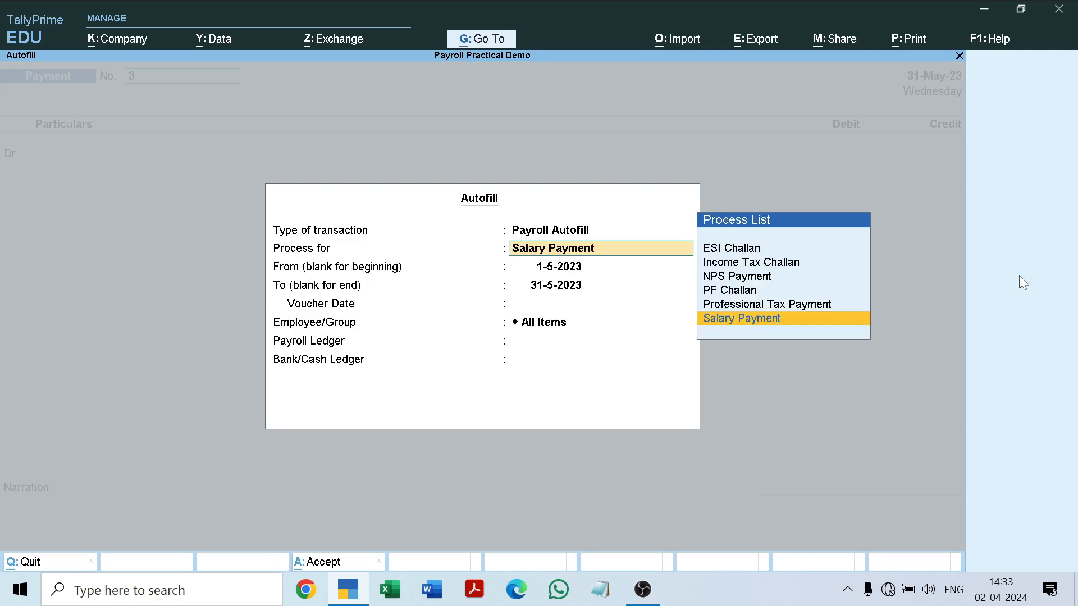
key("Up")
key("Up")
key("Up")
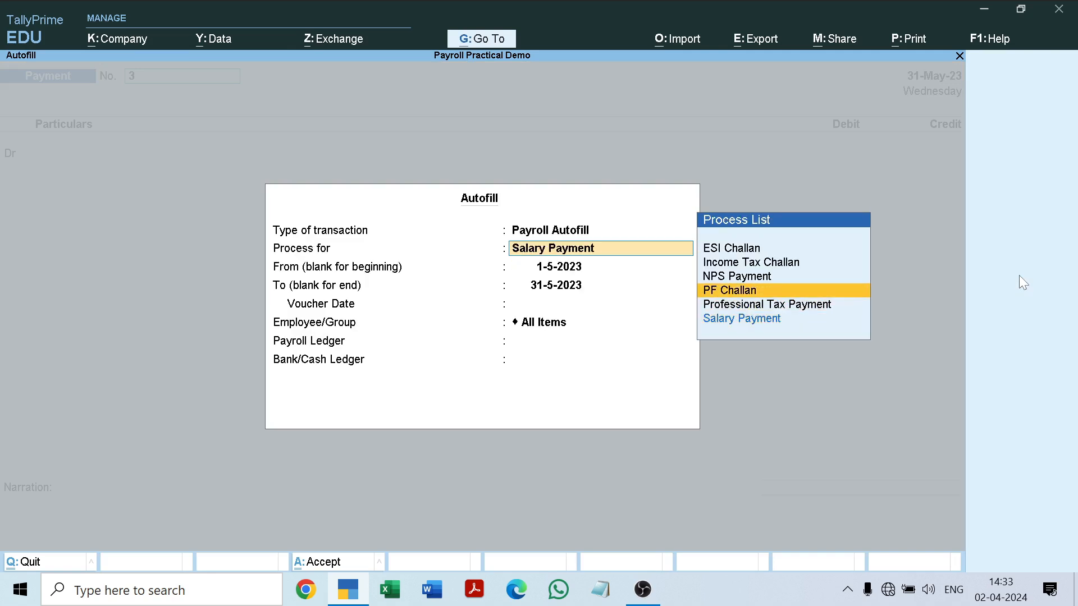
key("Down")
key("Return")
Autofill the PF challan for 1-5-2023 to 31-5-2023, voucher date 31-5-2023, All Items, with PF Payable as payroll ledger and SBI Bank as bank ledger.
key("Return")
key("Return")
key("Return")
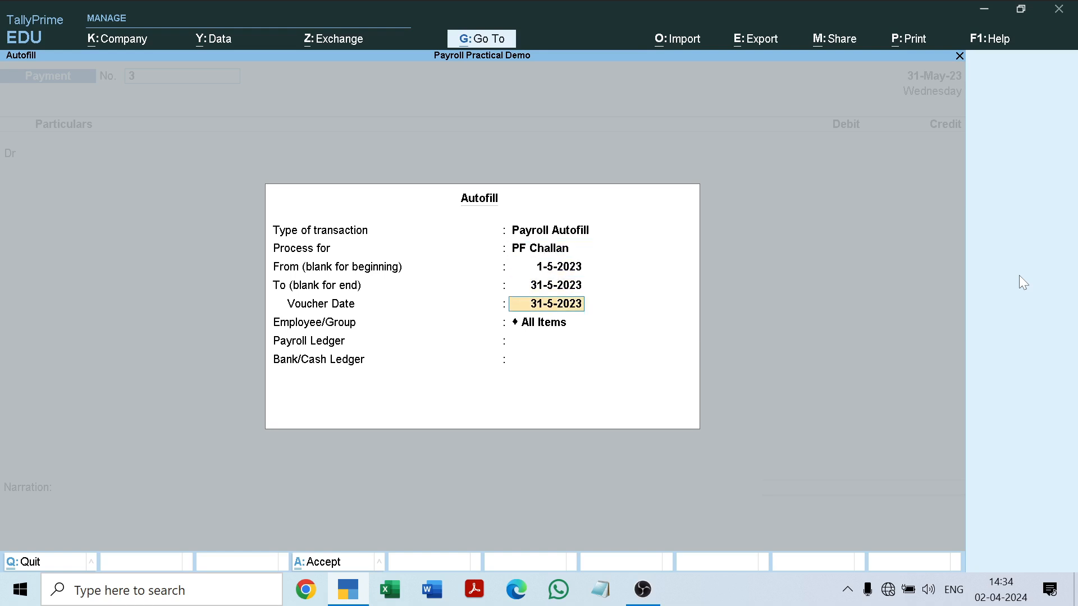
key("Return")
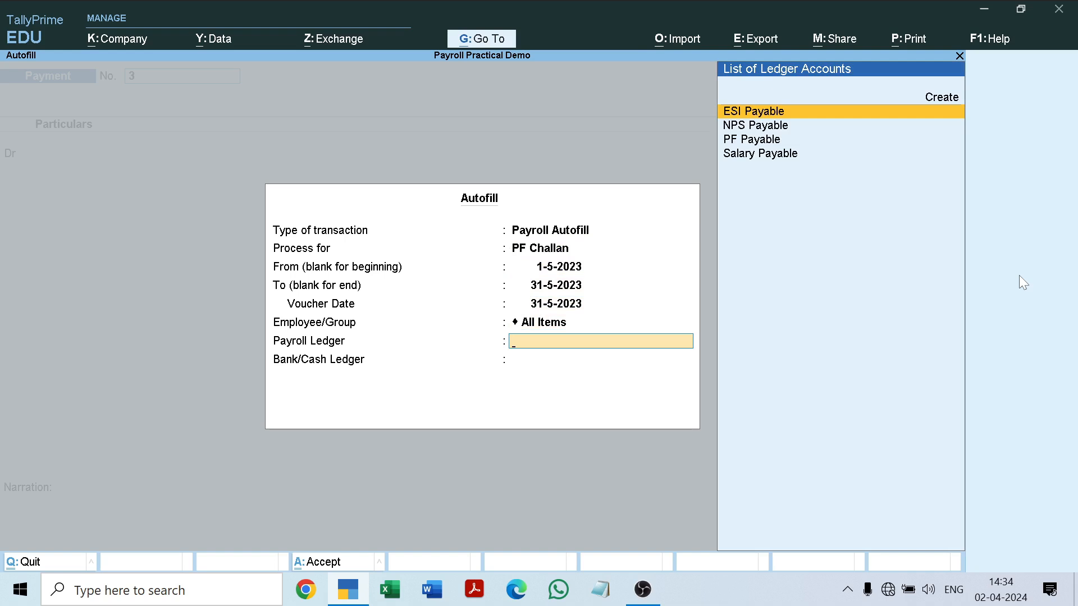
key("Down")
key("Down")
key("Return")
type("s")
Accept the autofilled PF challan lines, keep Provide Details at No and save payment voucher 3 without narration.
key("Return")
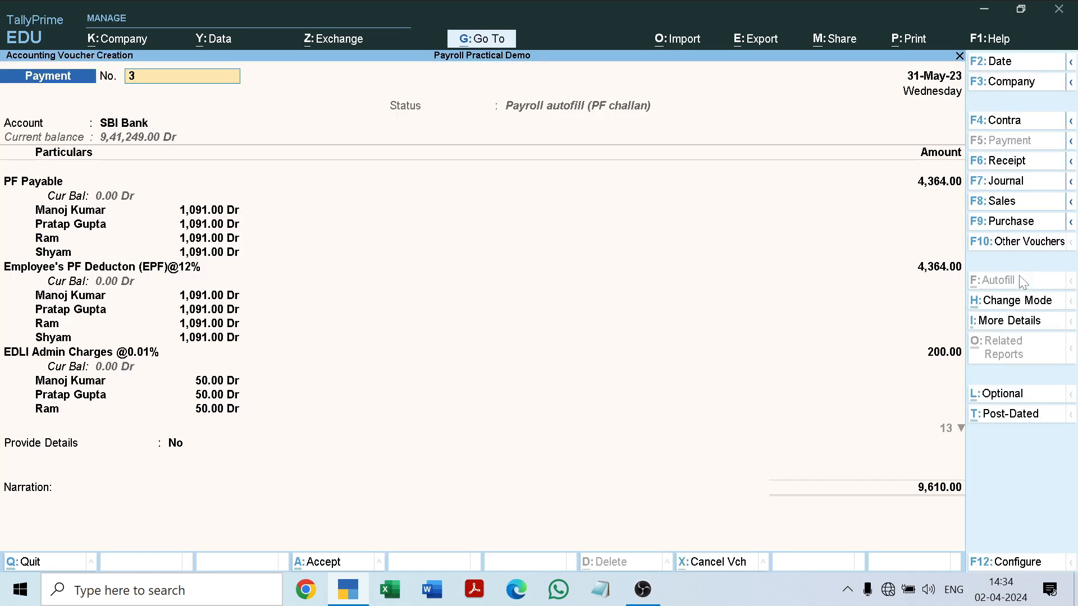
key("Return")
key("Return")
key("Return")
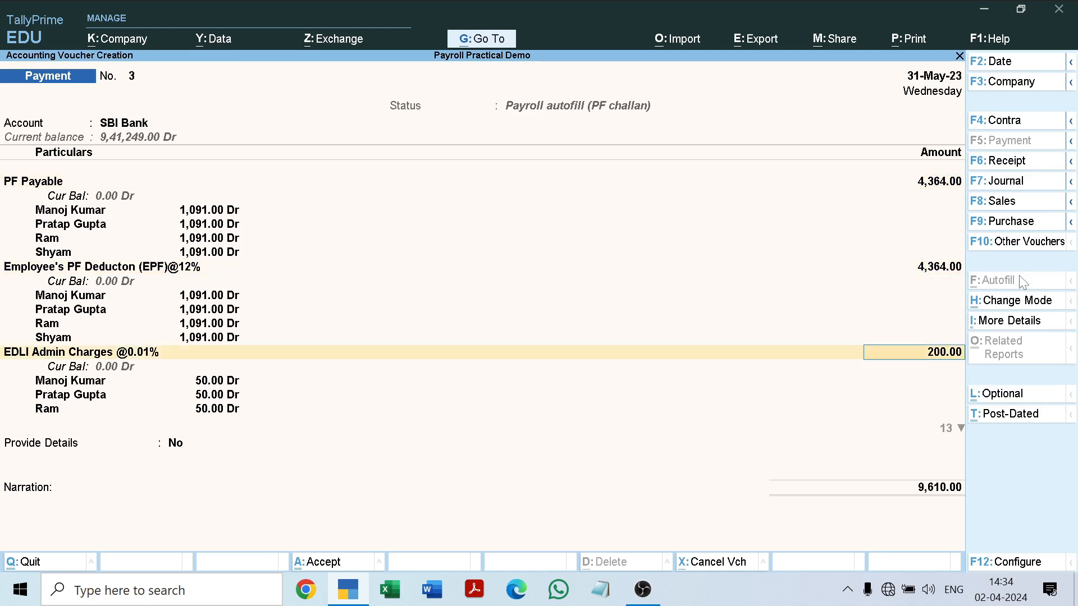
key("Return")
key("Return")
key("Return")
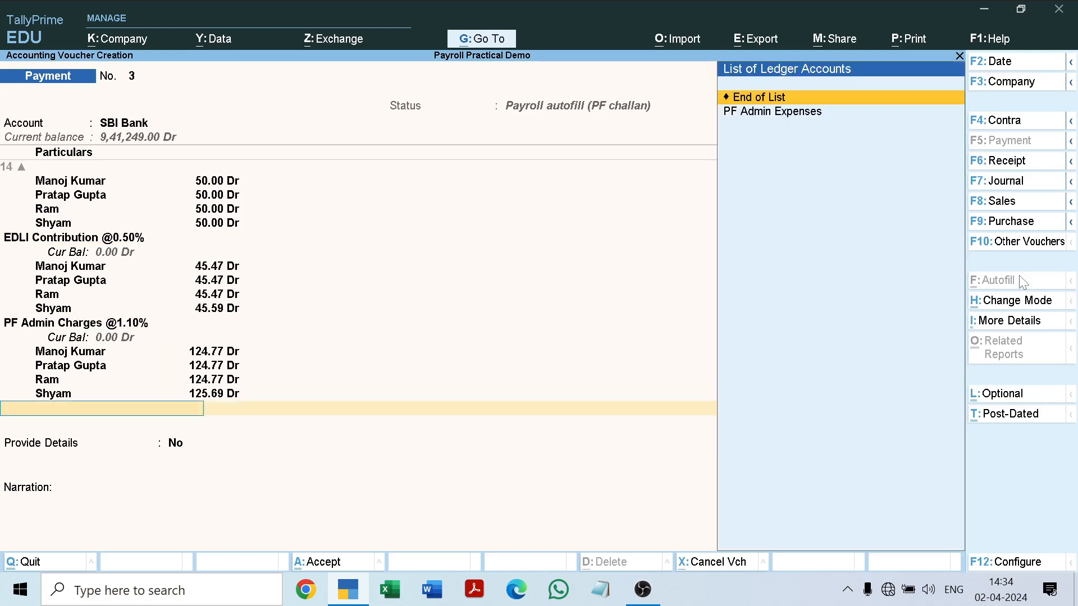
key("Return")
key("Return")
key("Return")
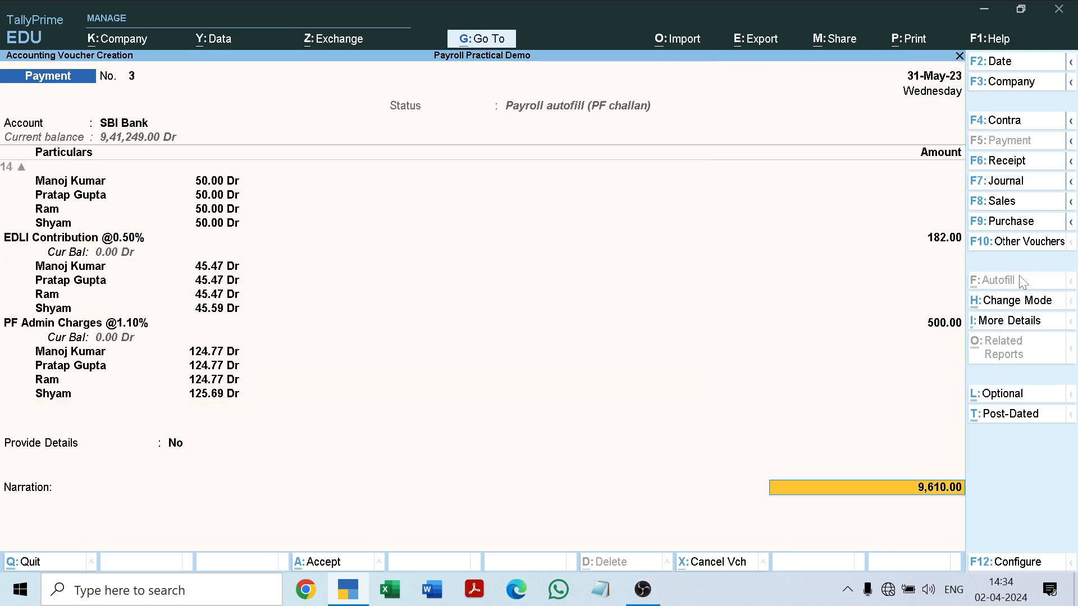
key("Return")
key("Return")
key("Return")
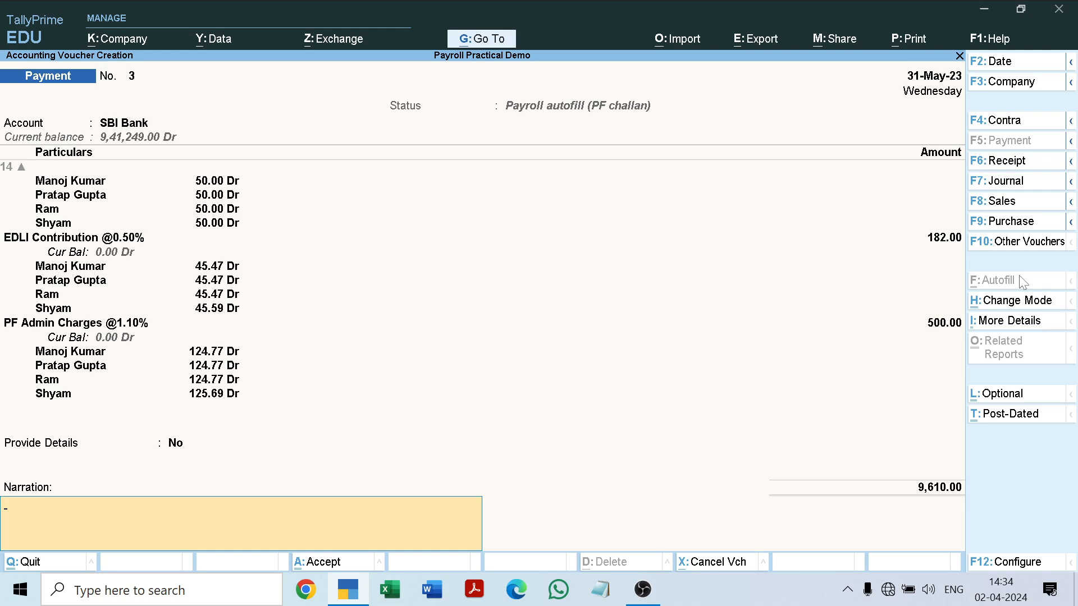
key("Return")
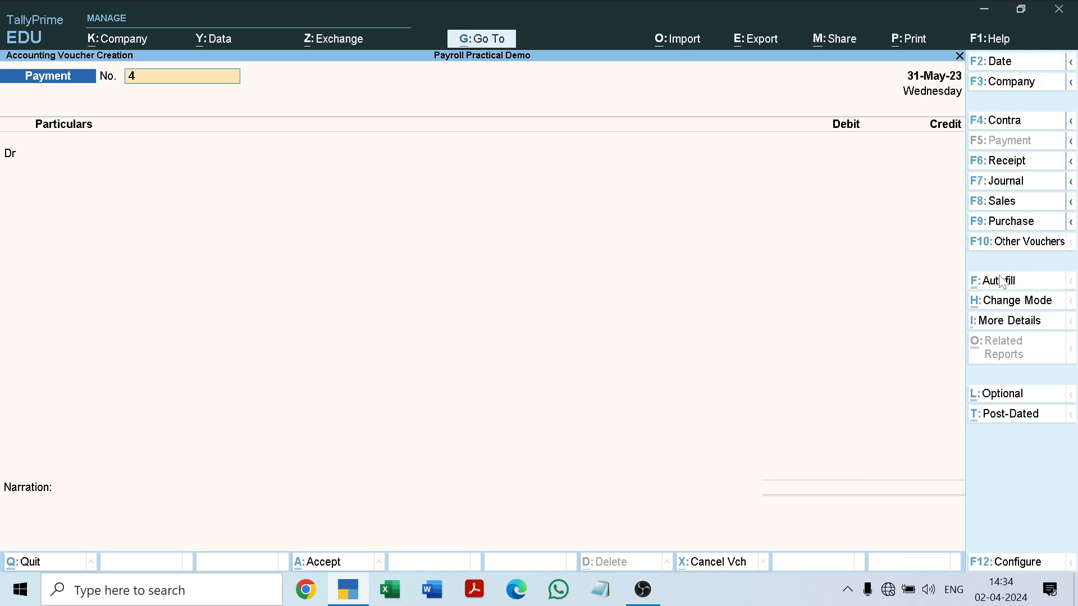
Start a Payroll Autofill in payment voucher 4 and choose NPS Payment as the process.
left_click(1003, 280)
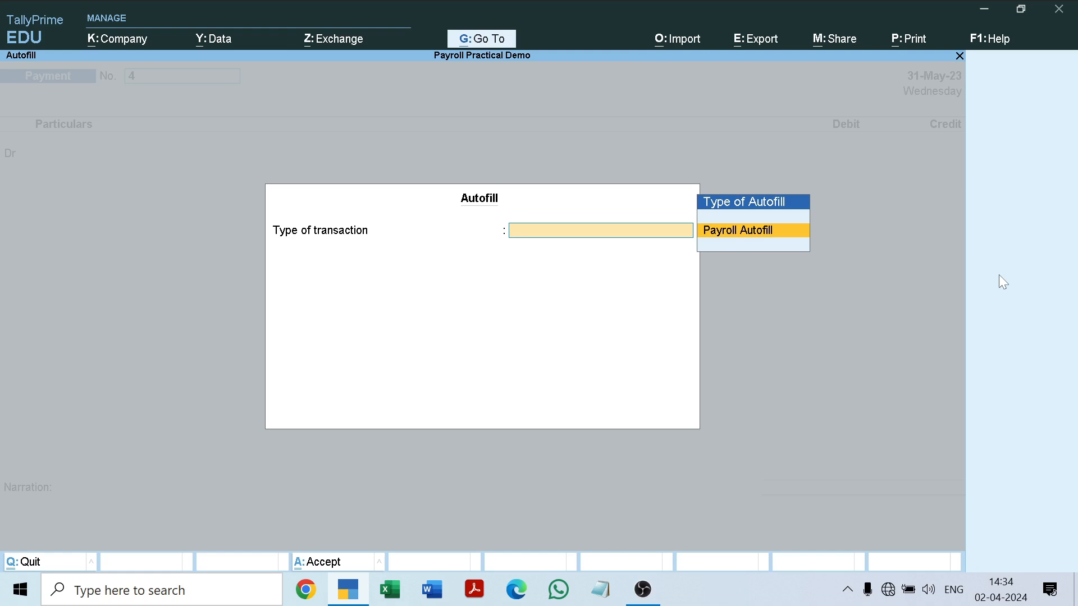
key("Return")
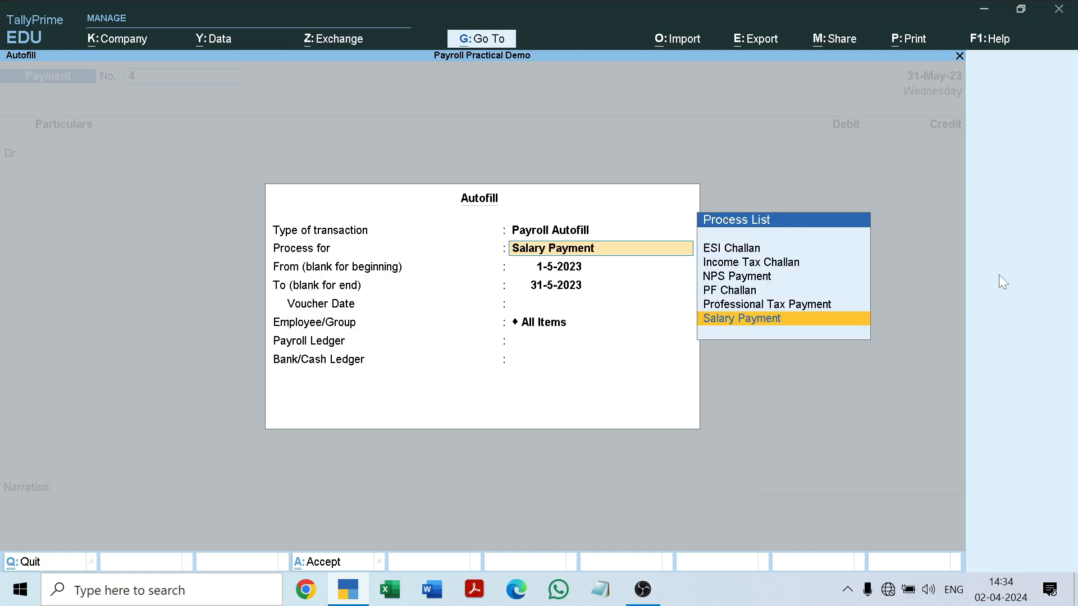
key("Up")
key("Up")
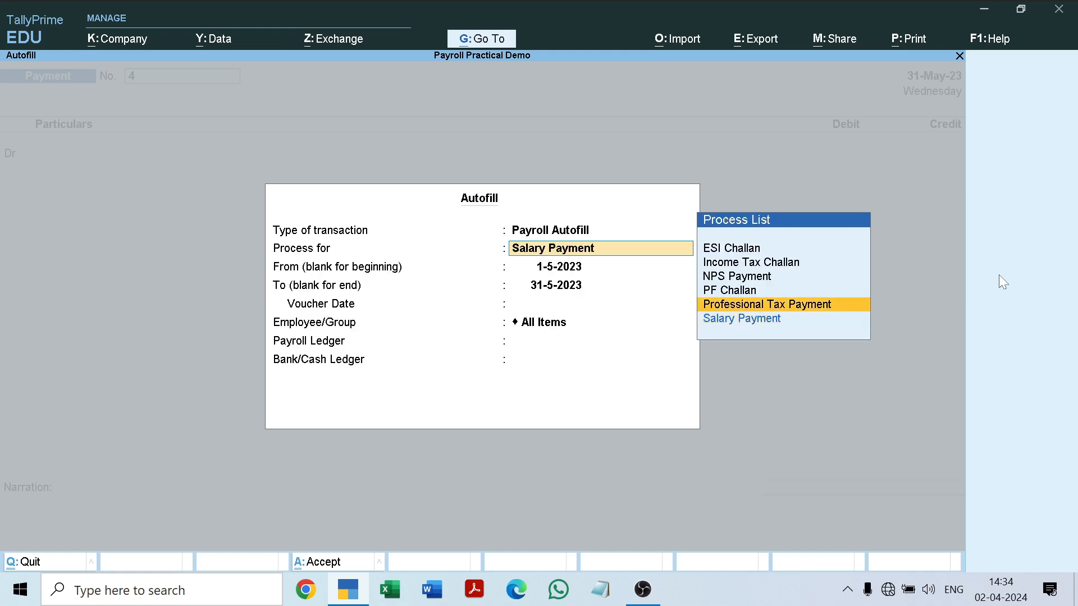
key("Up")
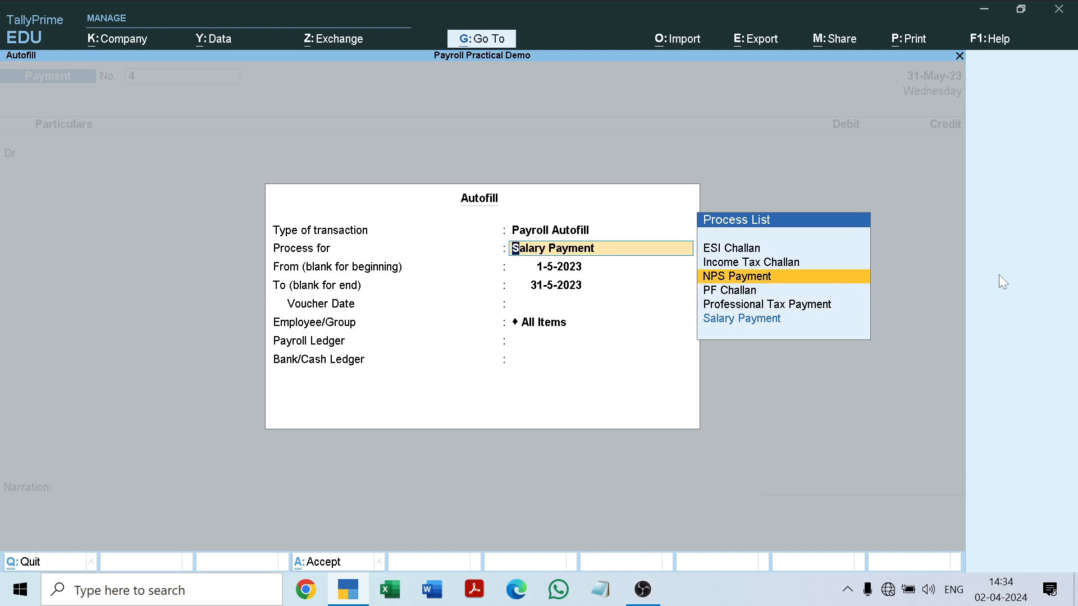
key("Return")
Autofill the NPS payment for 1-5-2023 to 31-5-2023, voucher date 31-5-2023, All Items, with NPS Payable as payroll ledger and SBI Bank as bank ledger.
key("Return")
key("Return")
key("Return")
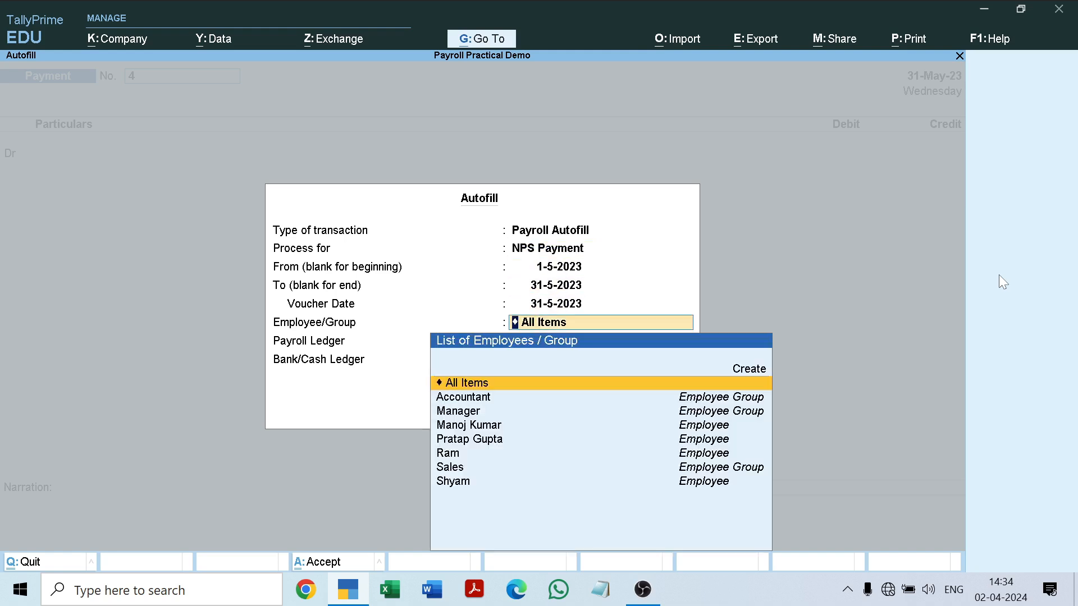
key("Return")
key("Down")
key("Down")
key("Up")
key("Return")
key("Down")
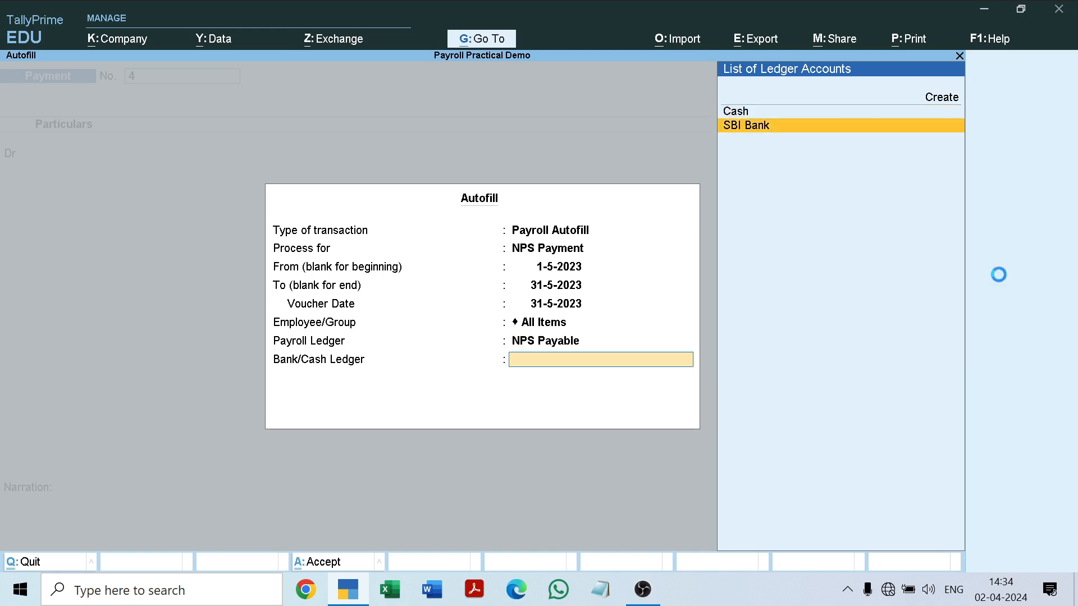
key("Return")
Accept both autofilled NPS lines, keep Provide Details at No and save payment voucher 4 without narration.
key("Return")
key("Return")
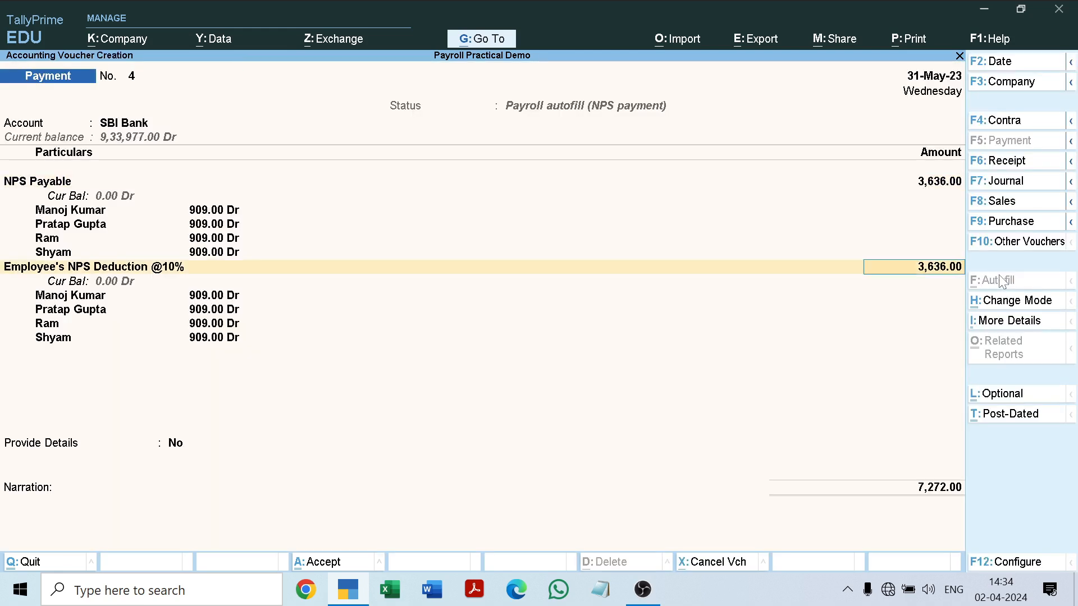
key("Return")
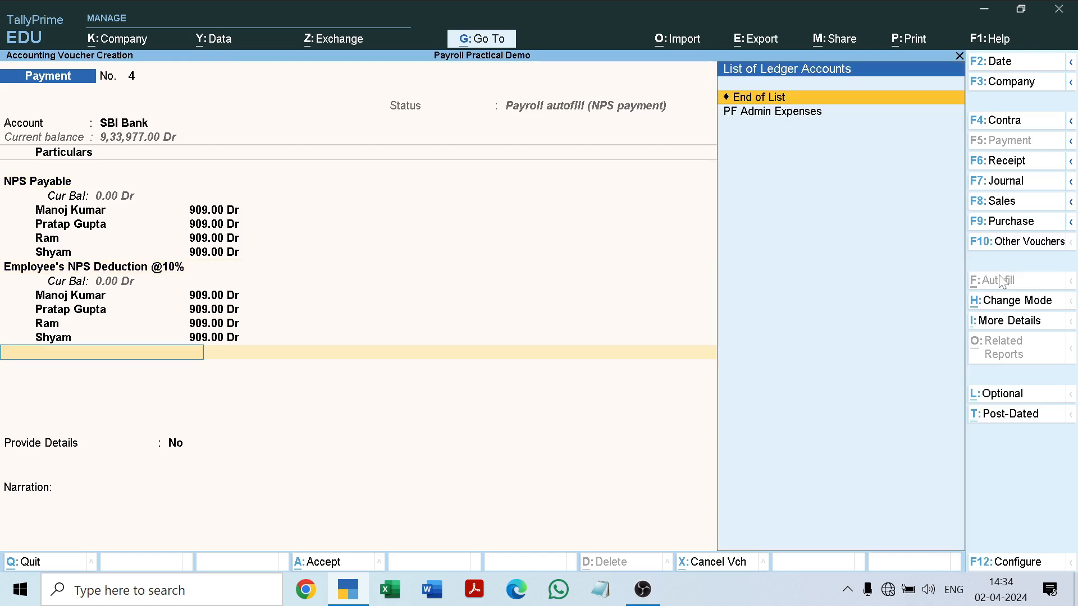
key("Return")
key("Return")
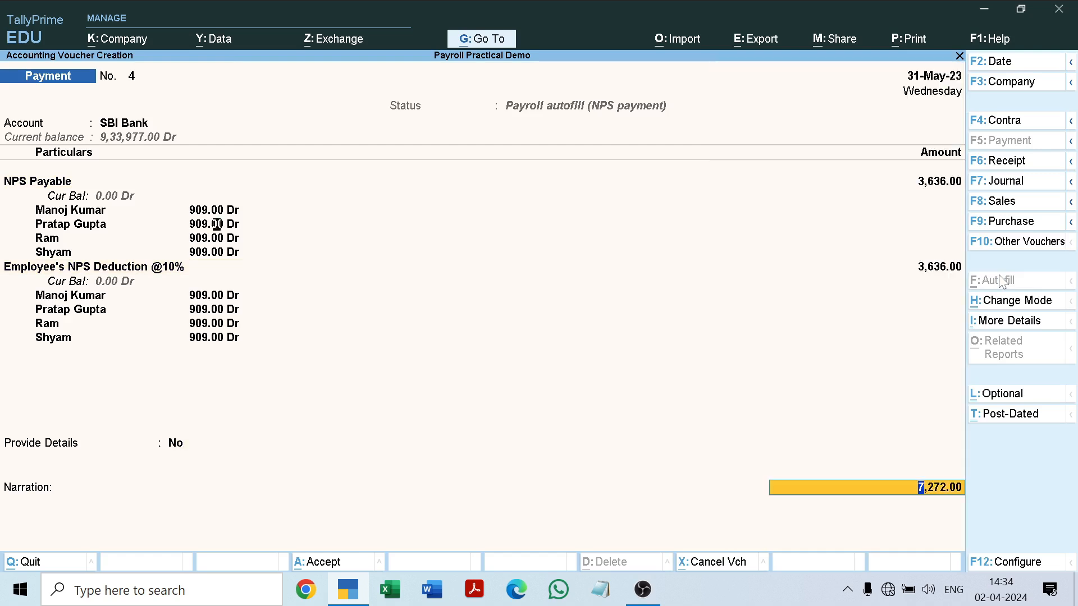
key("Return")
key("Return")
key("Return")
key("Return")
key("Return")
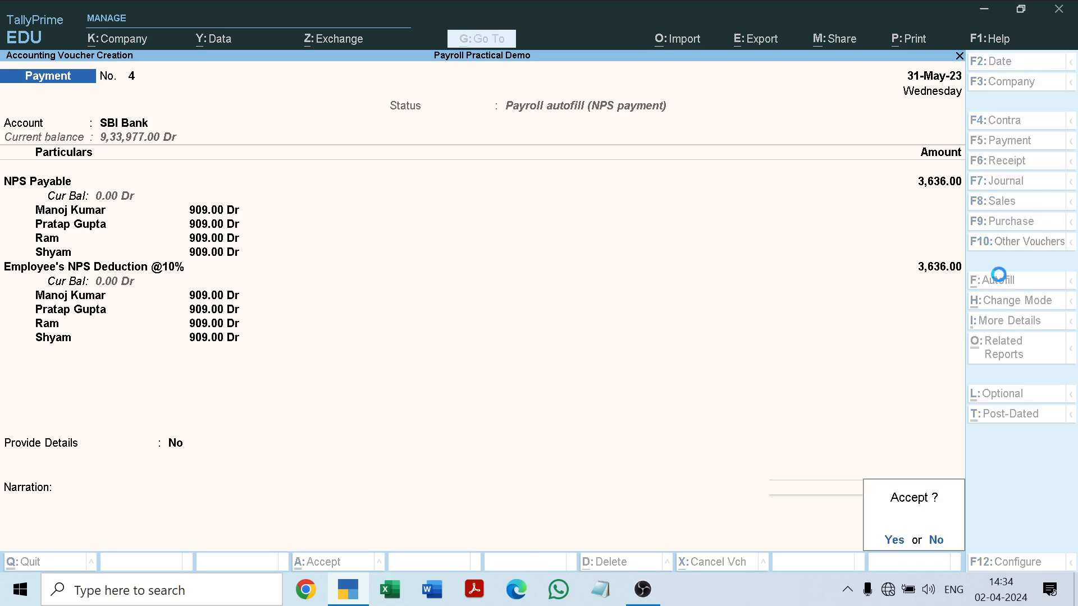
key("Return")
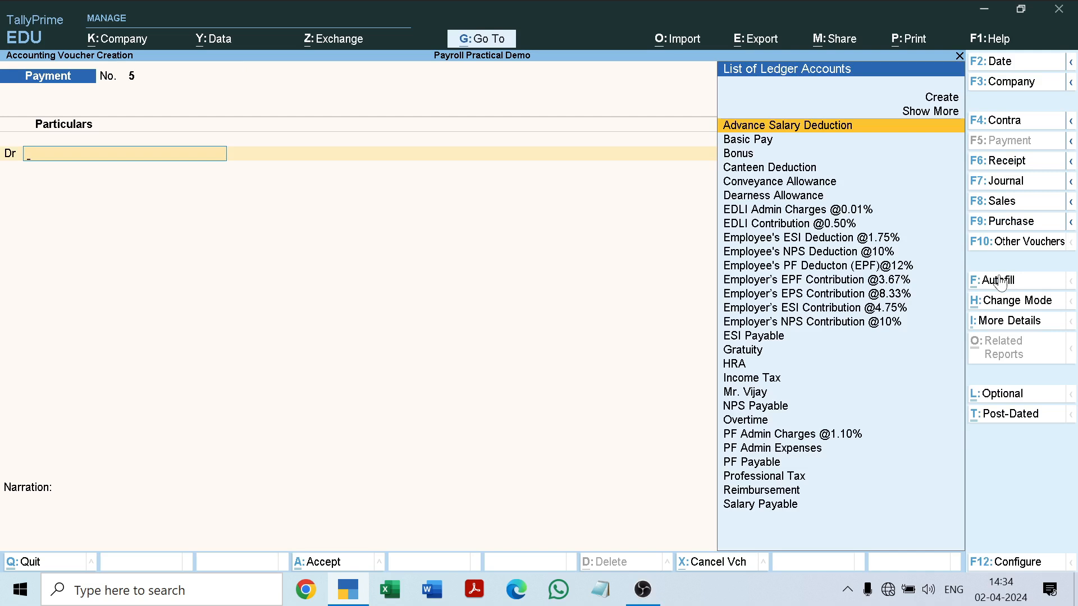
Autofill payment voucher 5 with Professional Tax Payment for 1-5-2023 to 31-5-2023, voucher date 31-5-2023, All Items, using the Professional Tax and SBI Bank ledgers.
left_click(1000, 281)
key("Return")
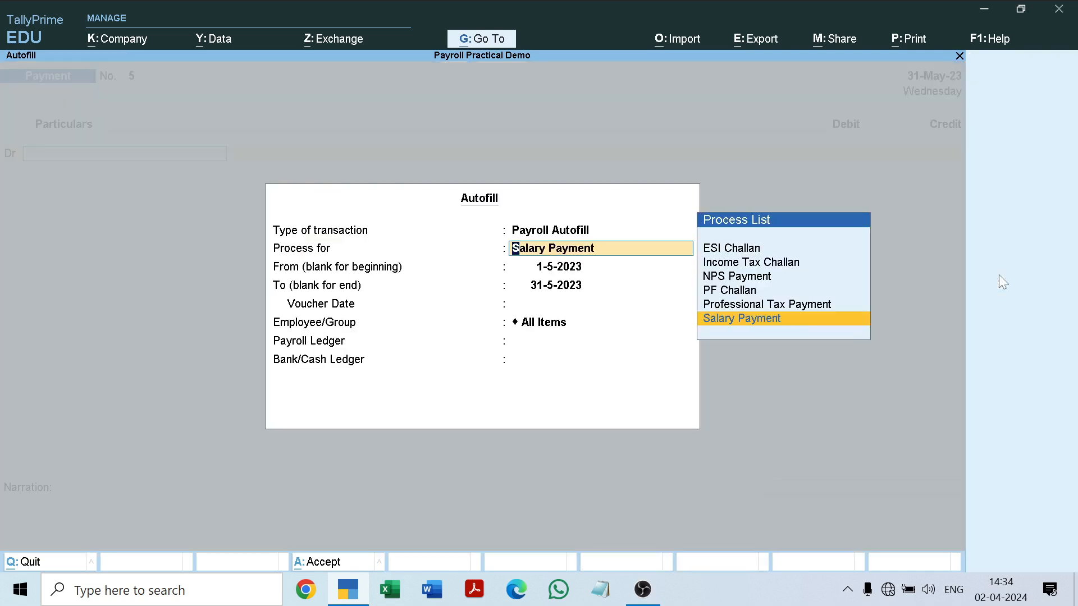
key("Up")
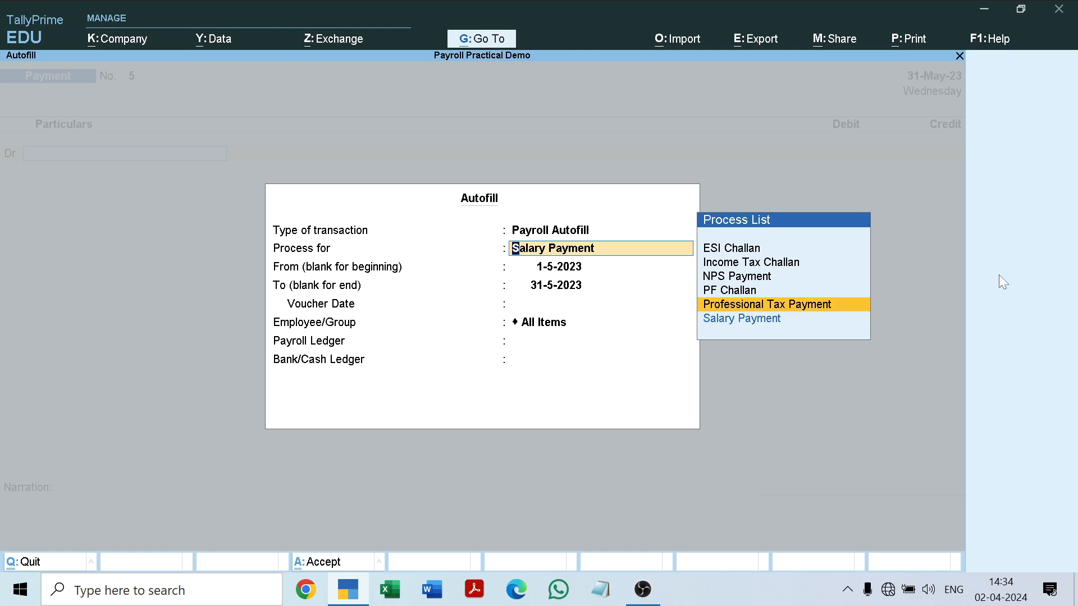
key("Return")
key("Return")
key("Return")
key("Return")
key("Return")
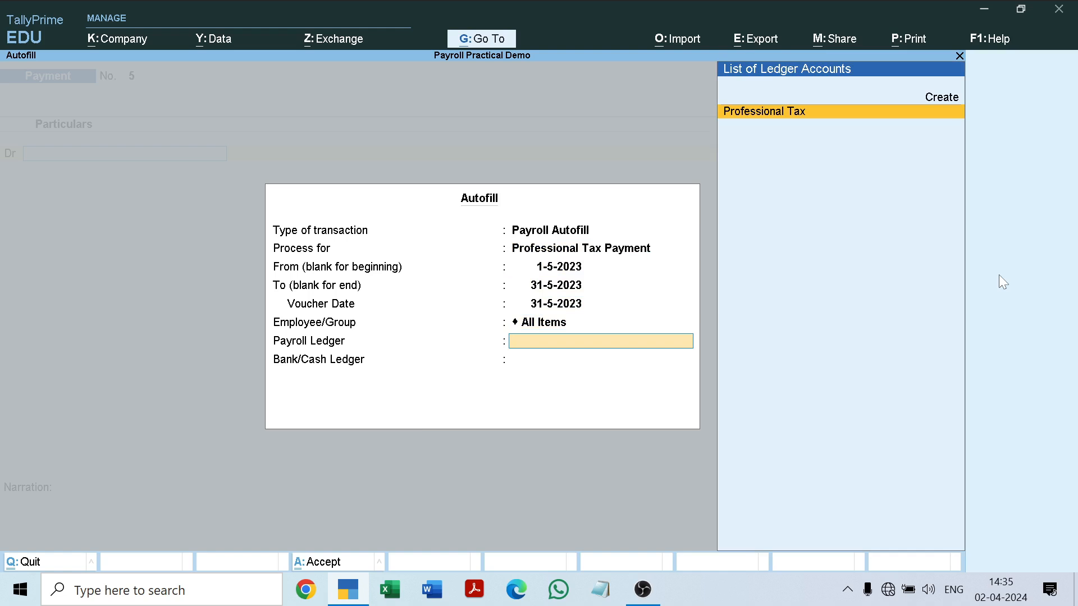
key("Return")
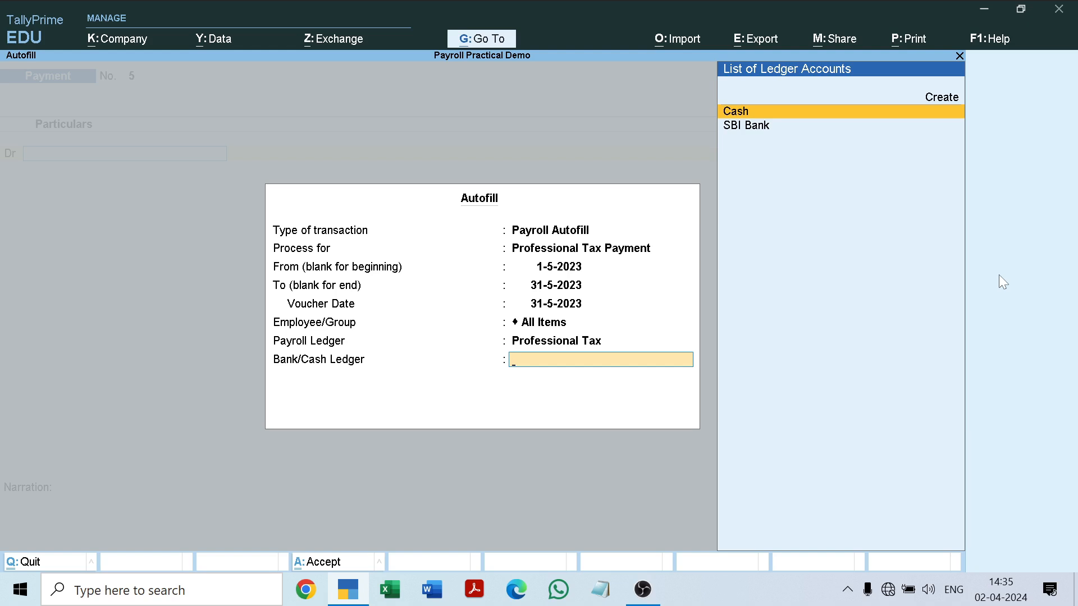
key("Down")
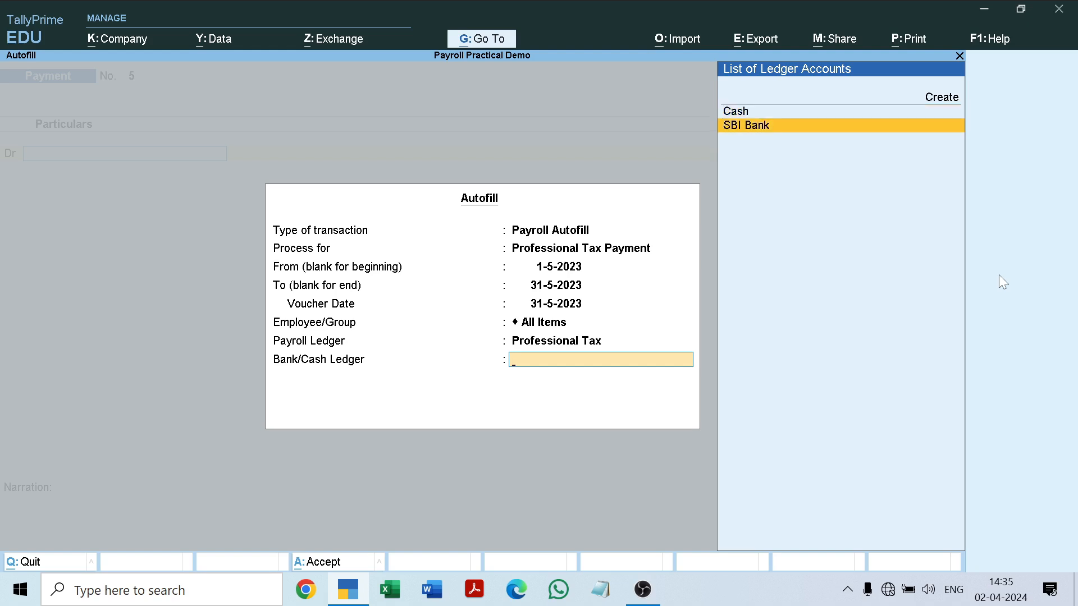
key("Return")
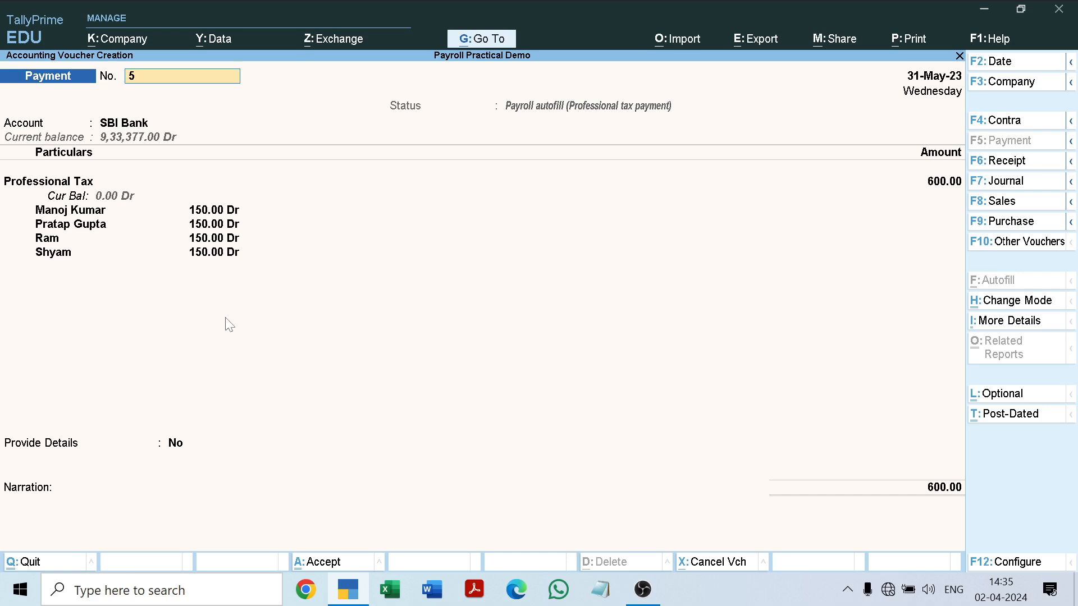
Keep Provide Details at No, allocate the professional tax payment from SBI Bank to Cheque dated 31-May-23 and save payment voucher 5.
key("Return")
key("Return")
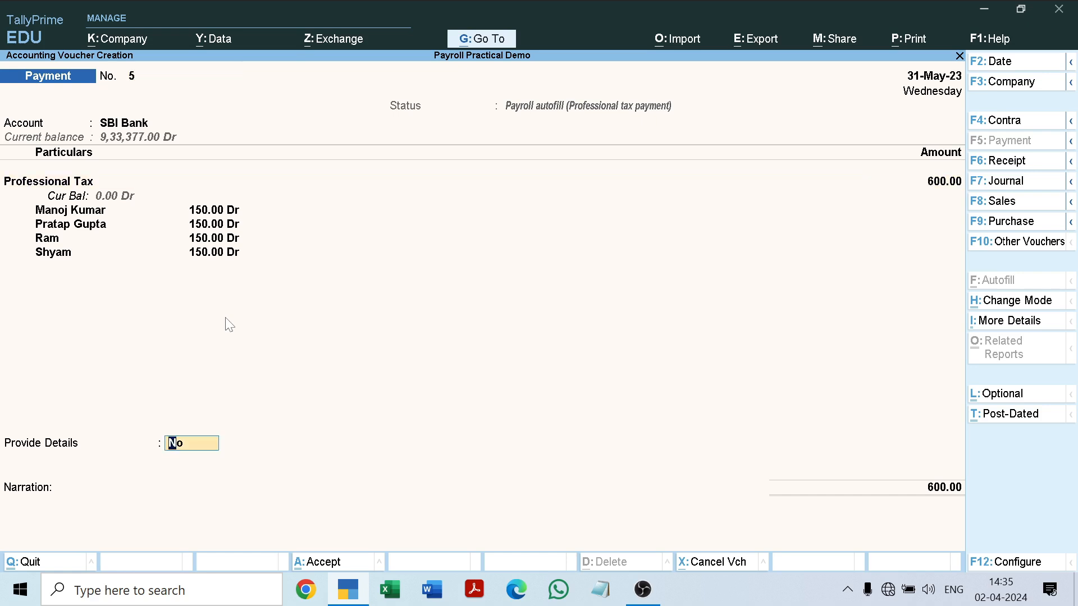
key("Return")
key("Return")
key("Return")
key("Return")
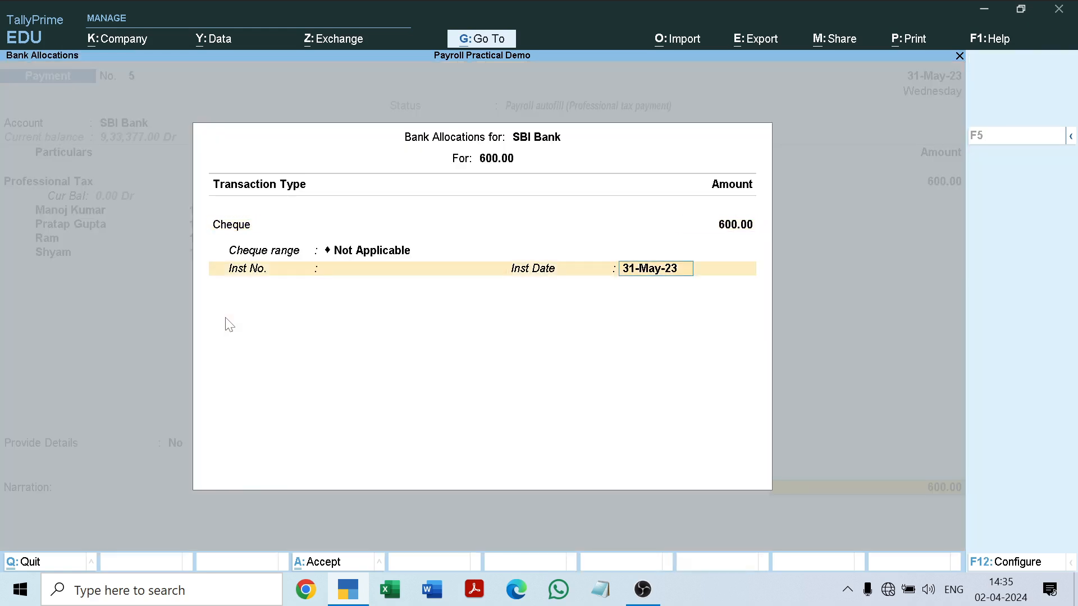
key("Return")
key("Return")
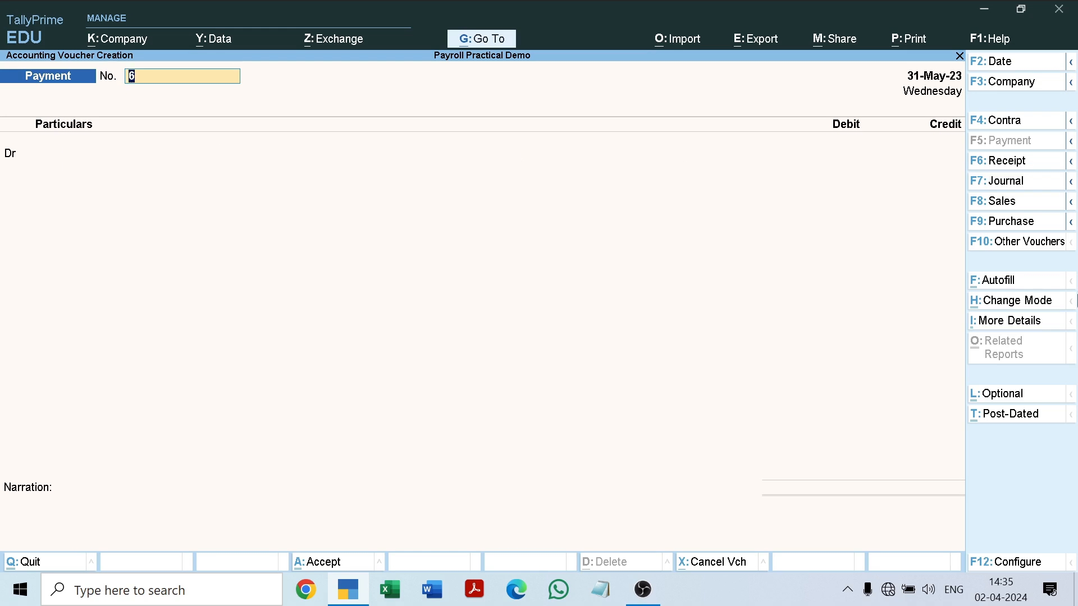
Try autofilling payment voucher 6 with the Income Tax Challan for 1-5-2023 to 31-5-2023, voucher date 31-5-2023, All Items, using Income Tax and SBI Bank.
left_click(993, 279)
key("Return")
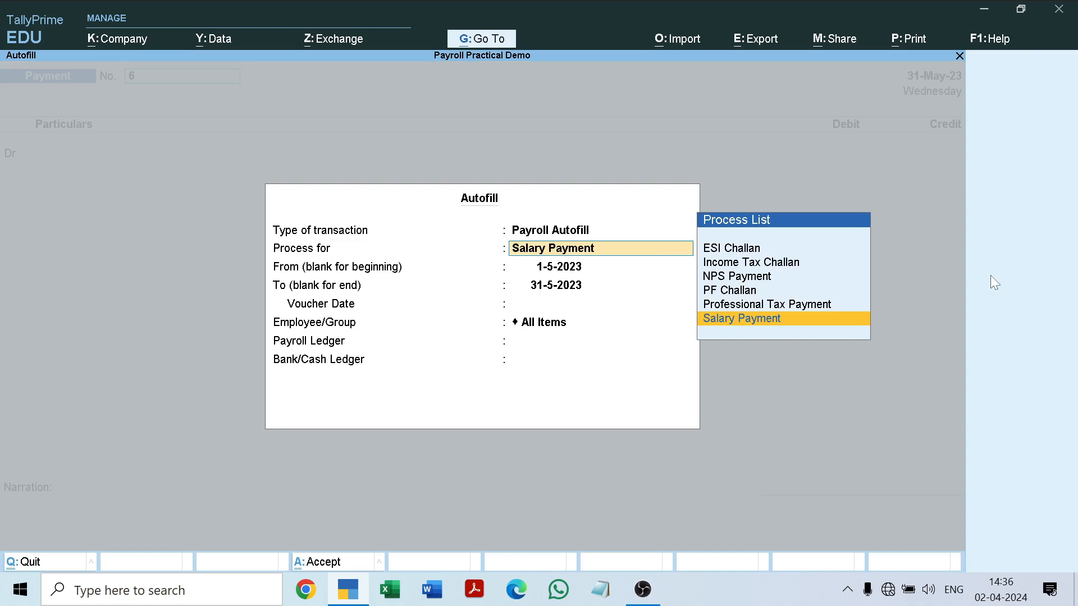
key("Up")
key("Up")
key("Up")
key("Up")
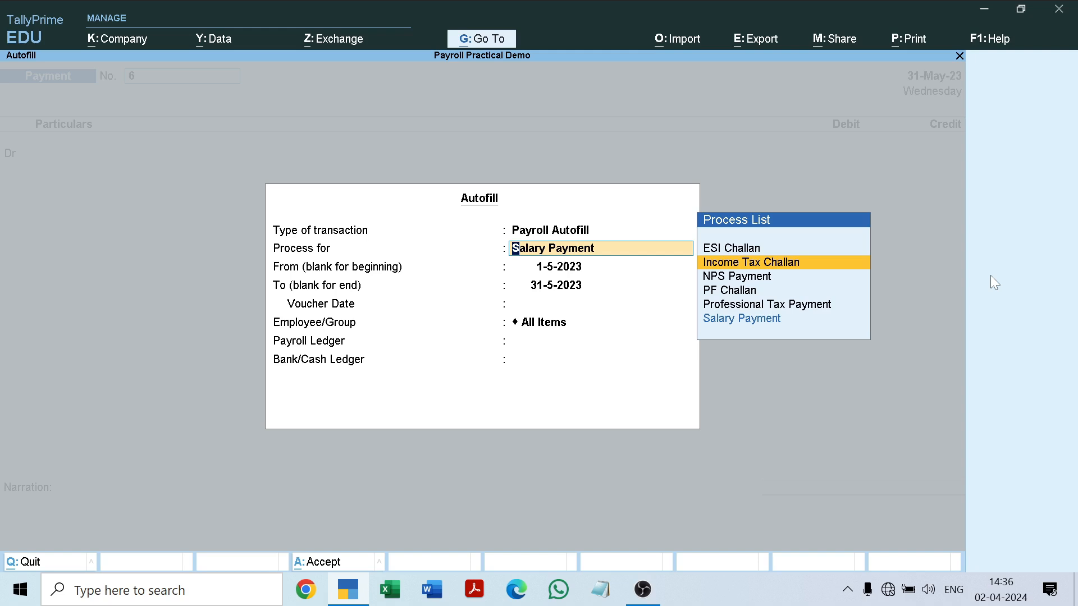
key("Return")
key("Return")
key("Return")
key("Return")
key("Return")
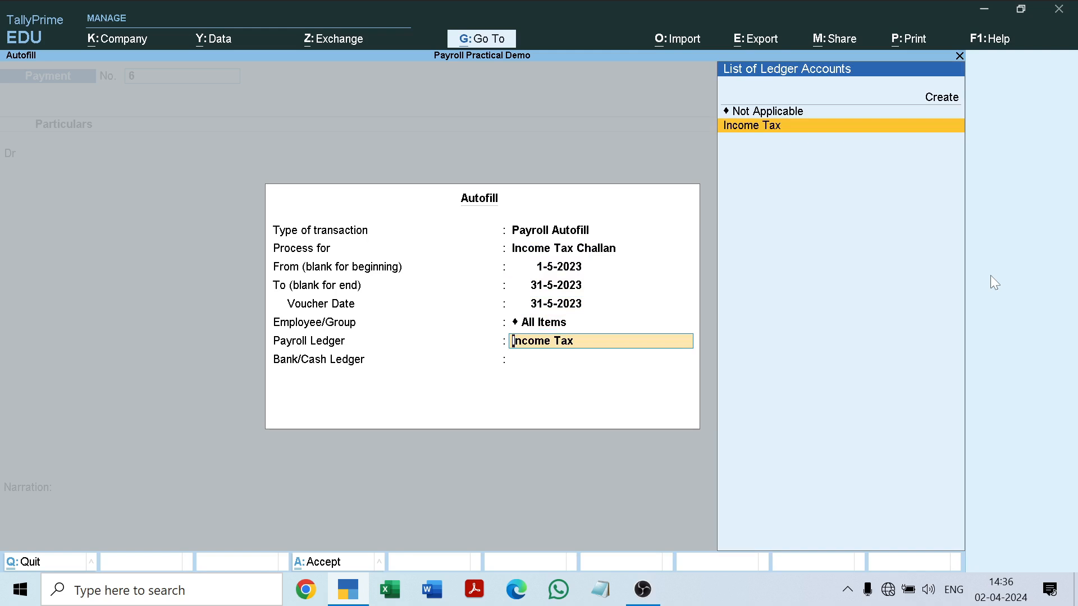
key("Return")
key("Down")
key("Return")
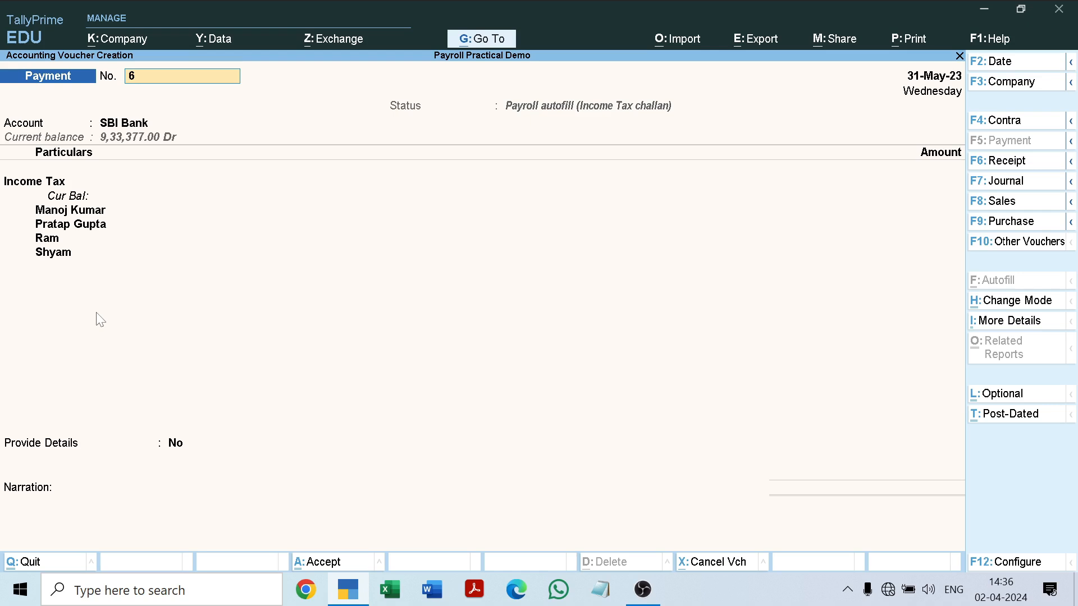
Discard the autofilled income tax payment voucher without saving and reopen a blank payment voucher.
key("Return")
key("Return")
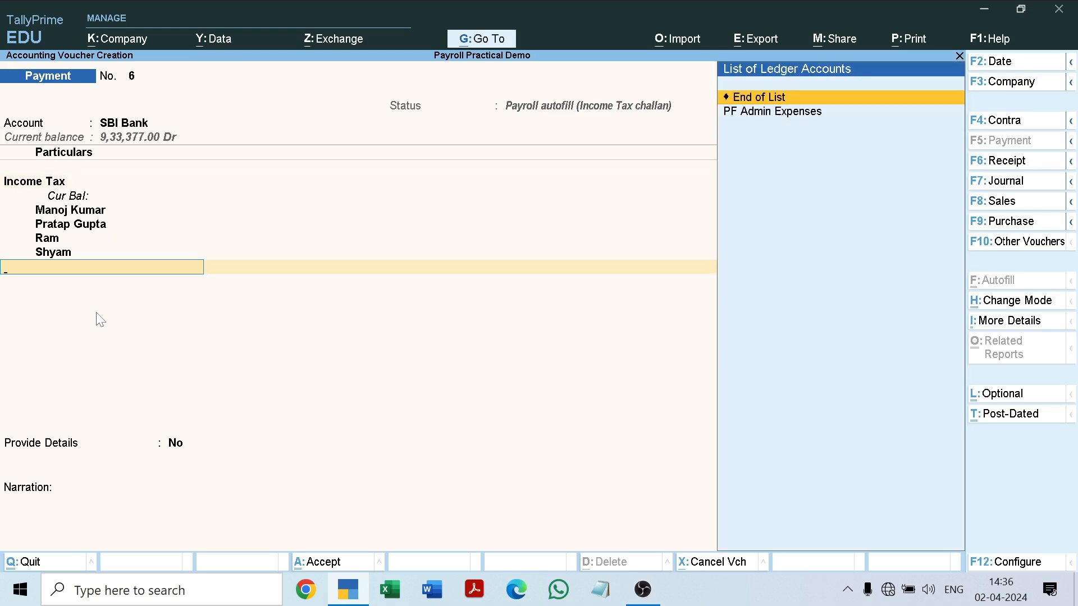
key("Escape")
key("y")
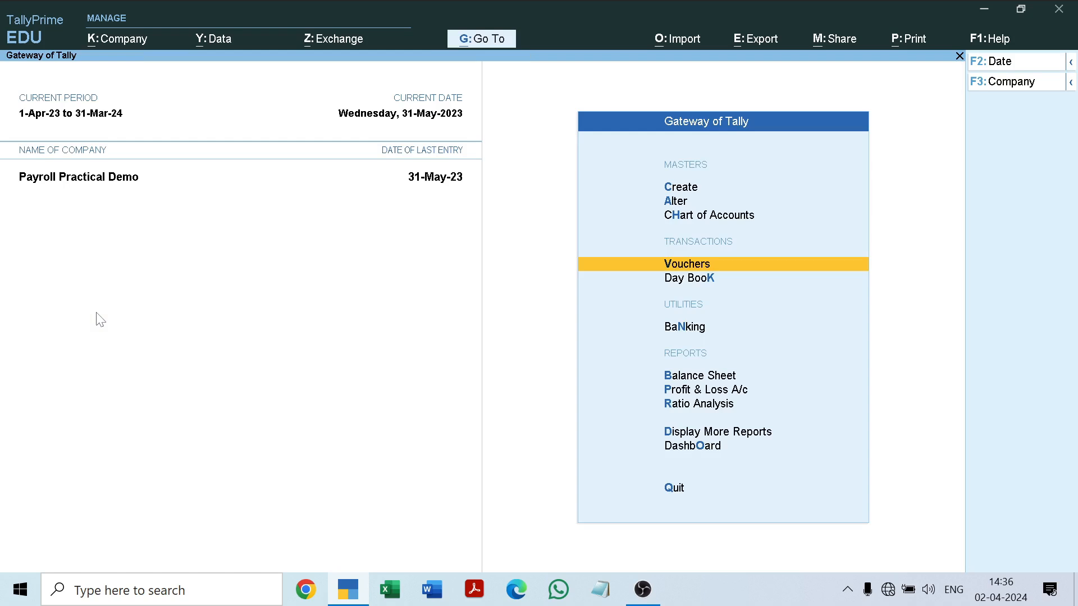
key("Return")
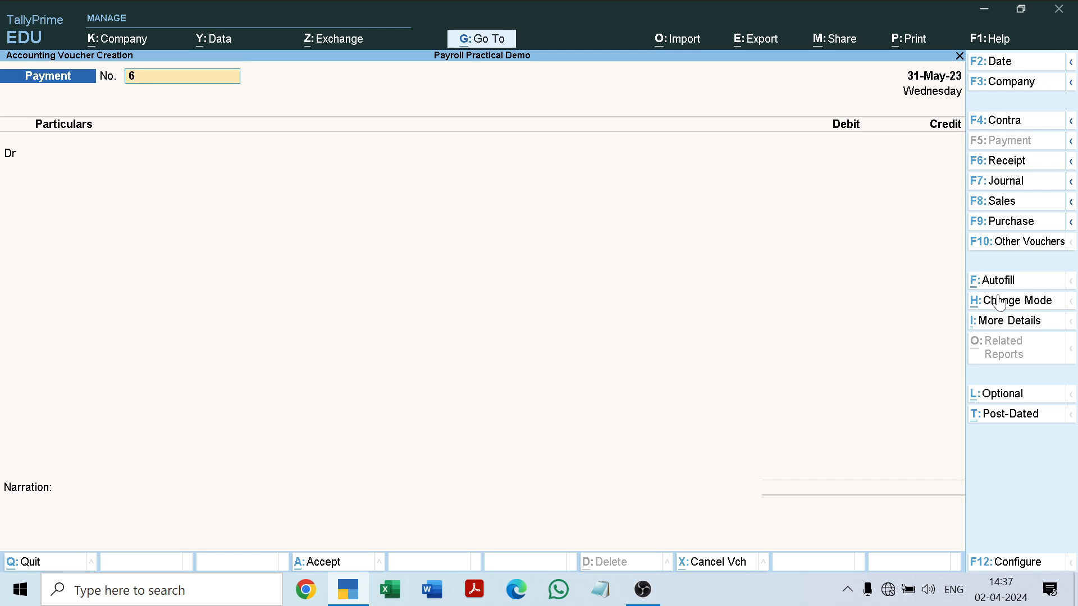
Leave the blank payment voucher without quitting the program and open the Day Book for 31-May-23.
key("Escape")
key("Escape")
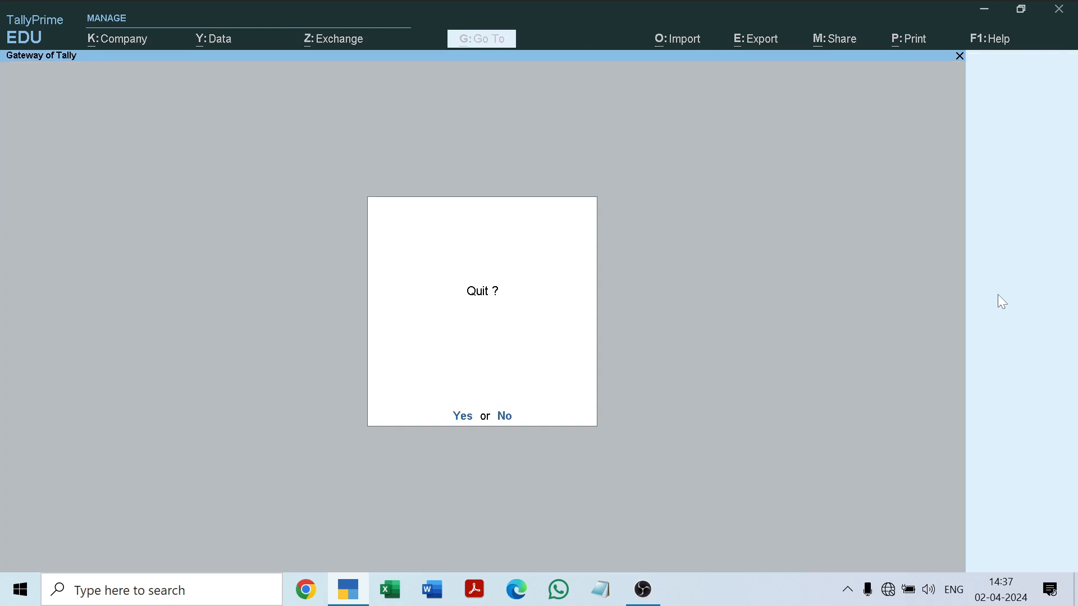
key("Escape")
key("Down")
key("Down")
key("Down")
key("Down")
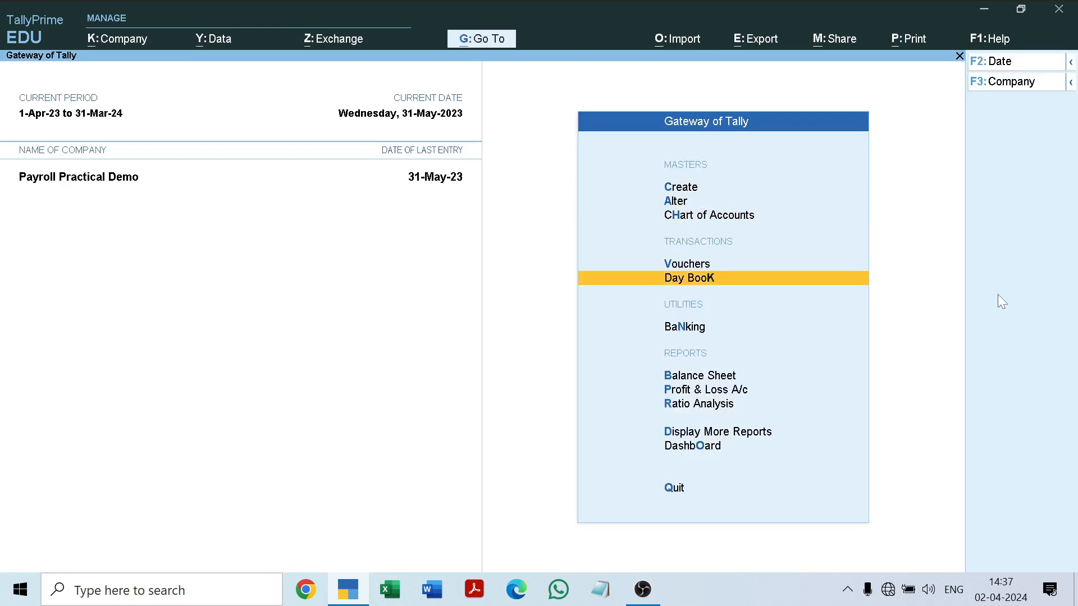
key("Return")
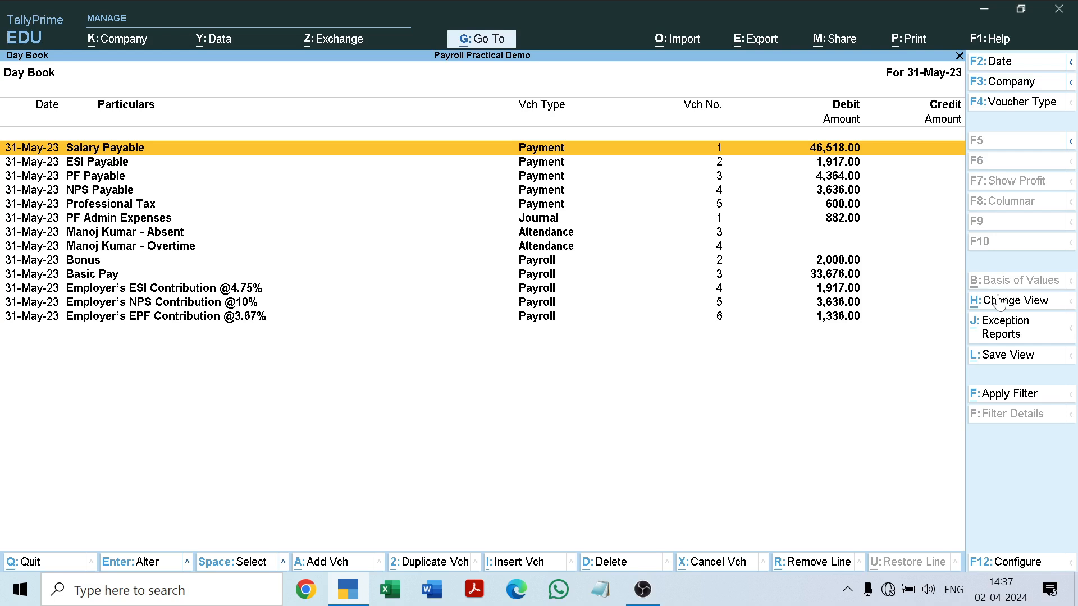
Review the Day Book's payment, journal, attendance and payroll vouchers for 31-May-23.
key("Down")
key("Up")
key("Down")
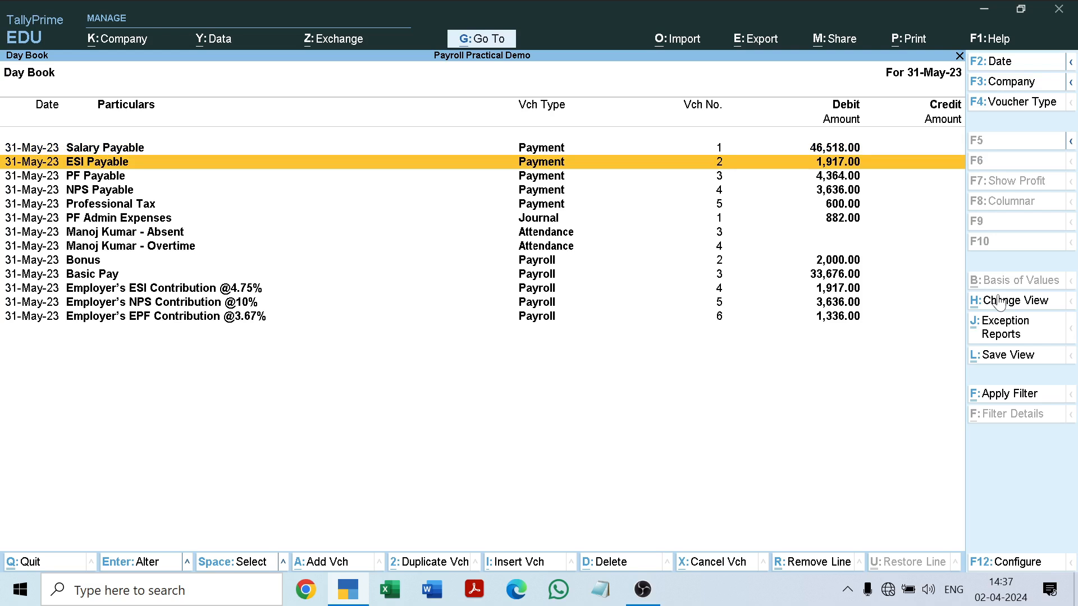
key("Down")
key("Down")
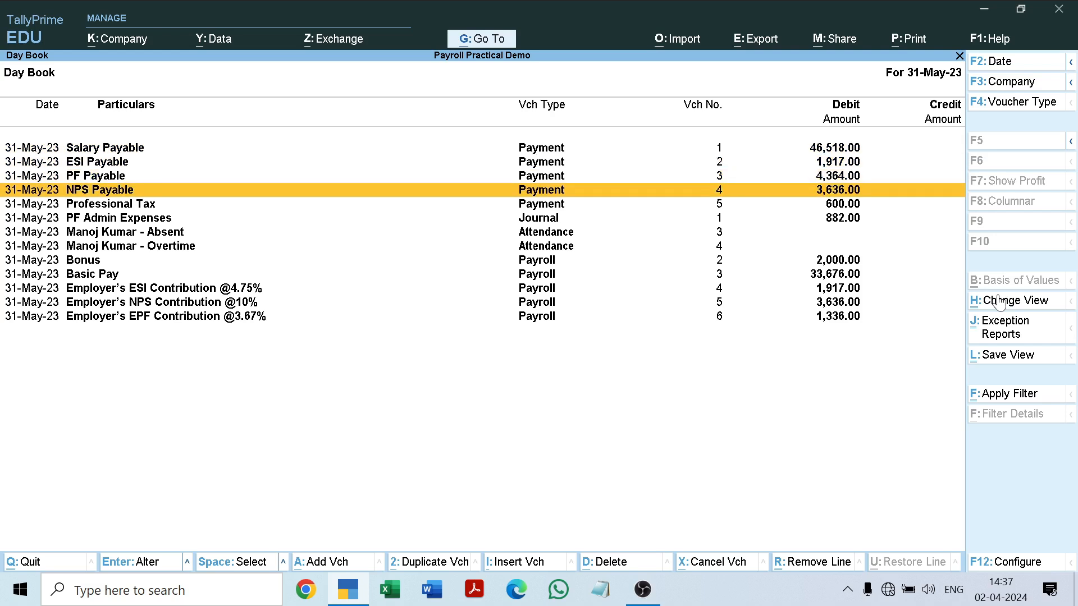
key("Down")
key("Down")
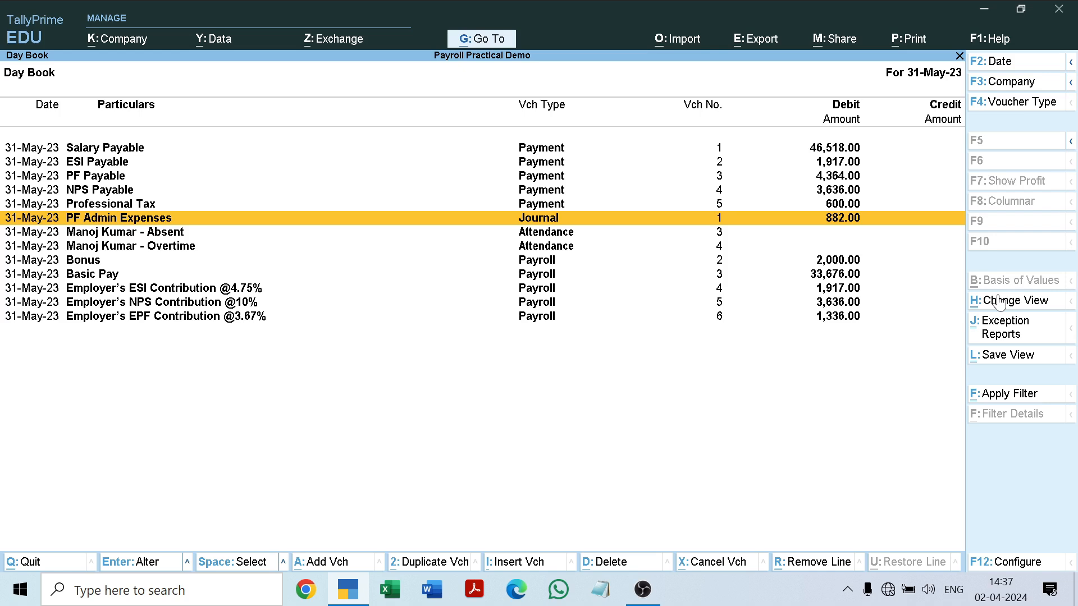
key("Down")
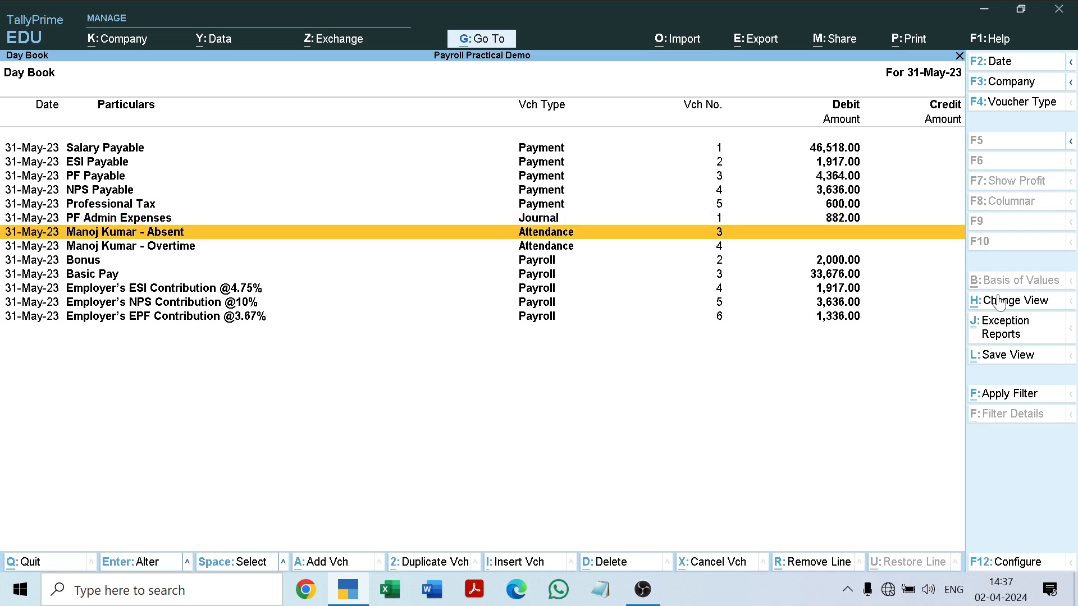
key("Down")
key("Down")
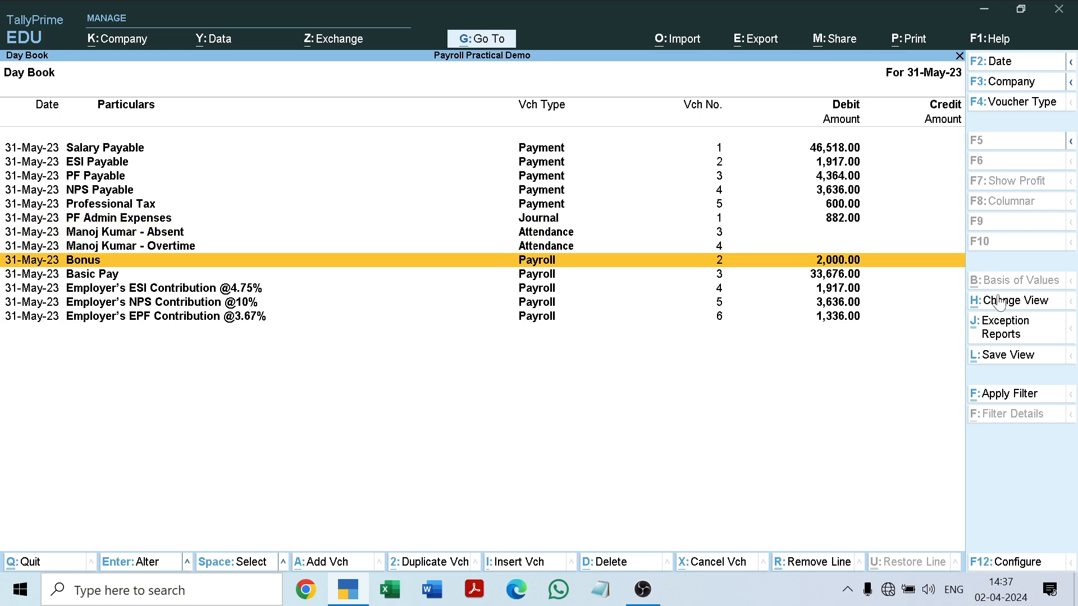
key("Down")
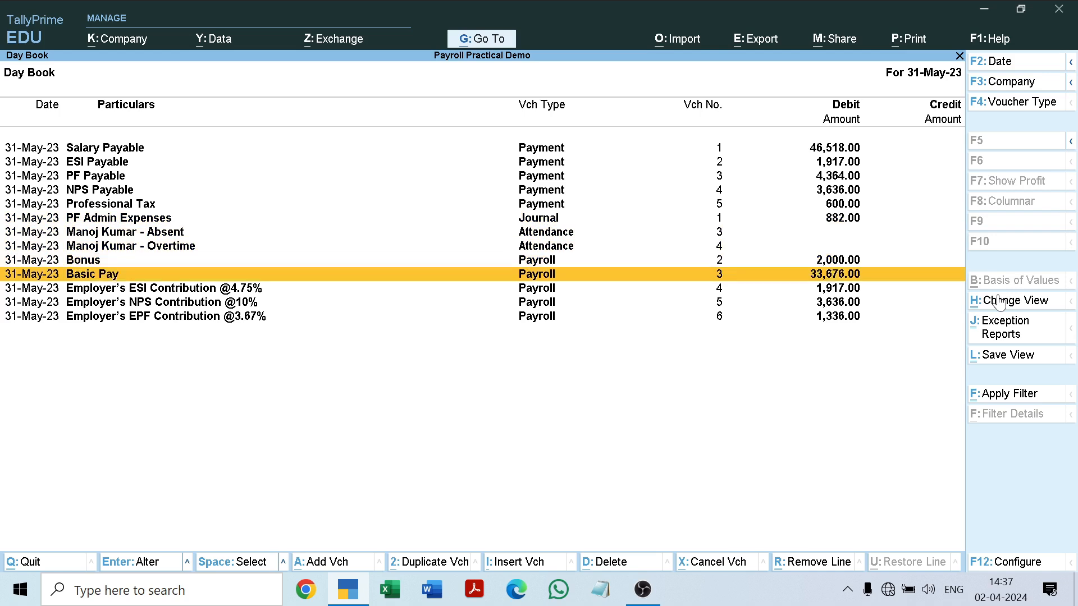
key("Up")
key("Down")
key("Down")
key("Down")
key("Down")
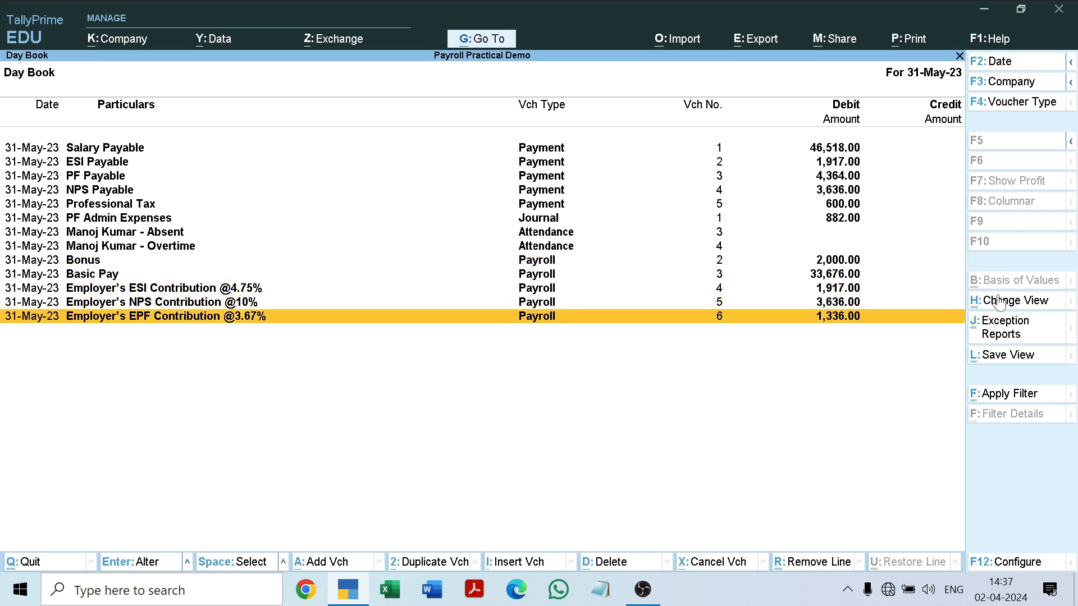
key("Up")
key("Up")
key("Up")
key("Up")
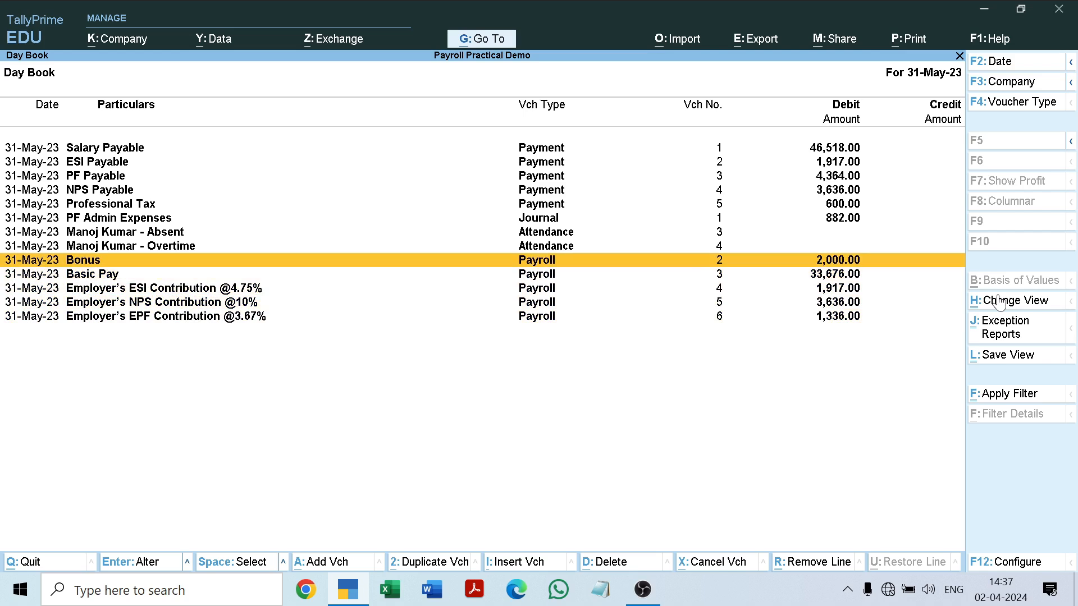
key("Up")
key("Up")
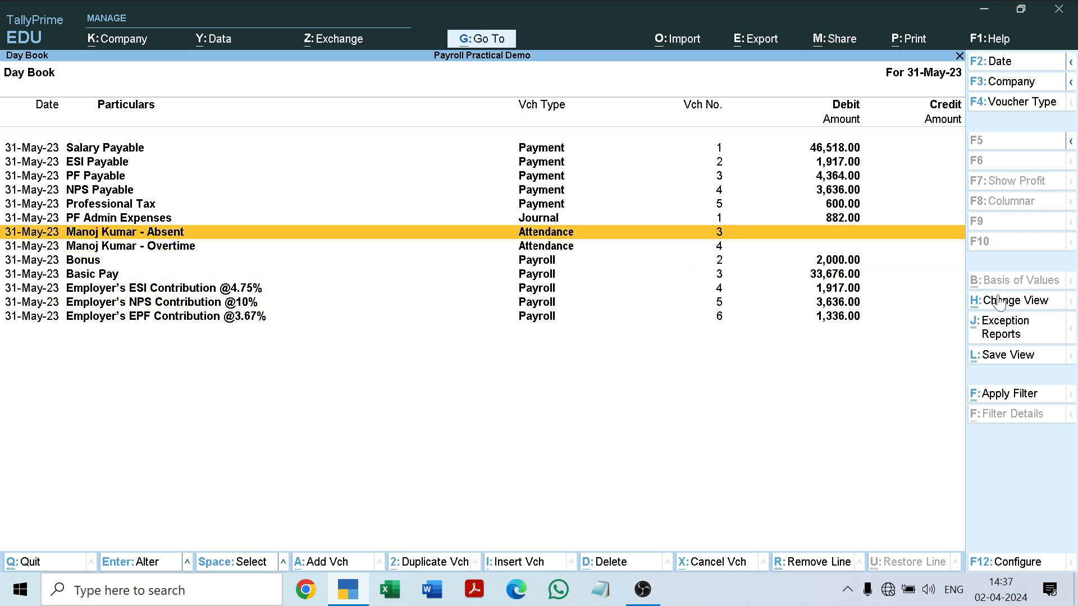
key("Up")
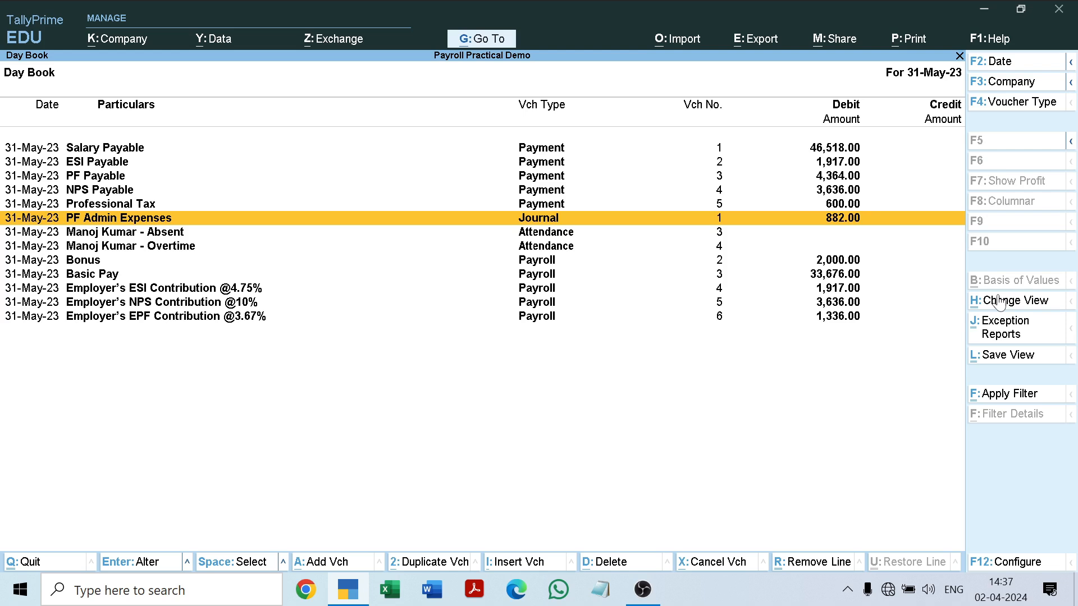
key("Up")
key("Up")
key("Up")
key("Up")
key("Up")
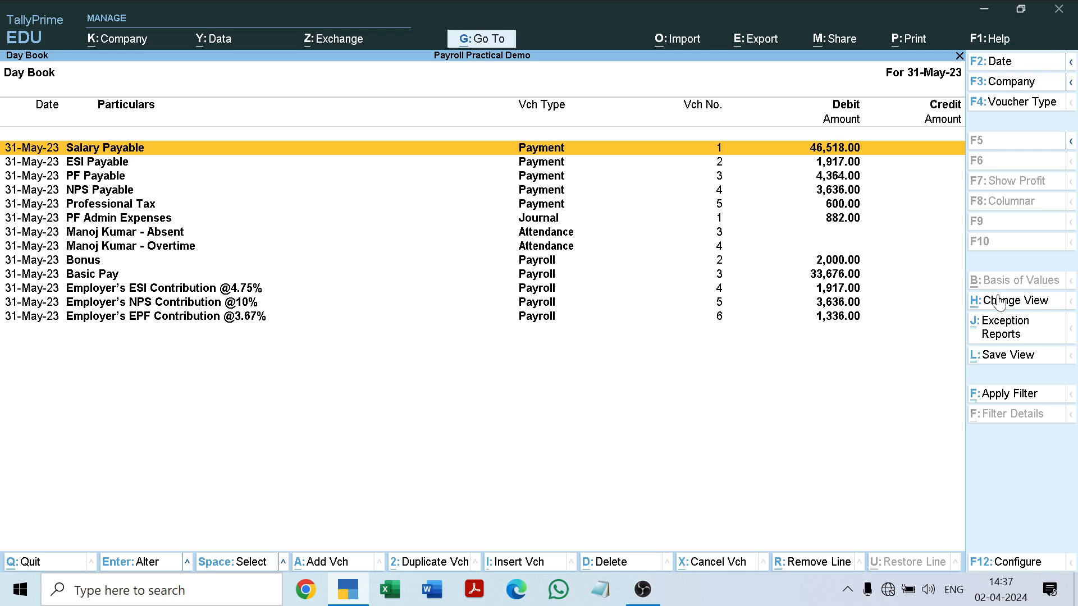
Close the Day Book and open the Display More Reports list from the Gateway of Tally.
key("Escape")
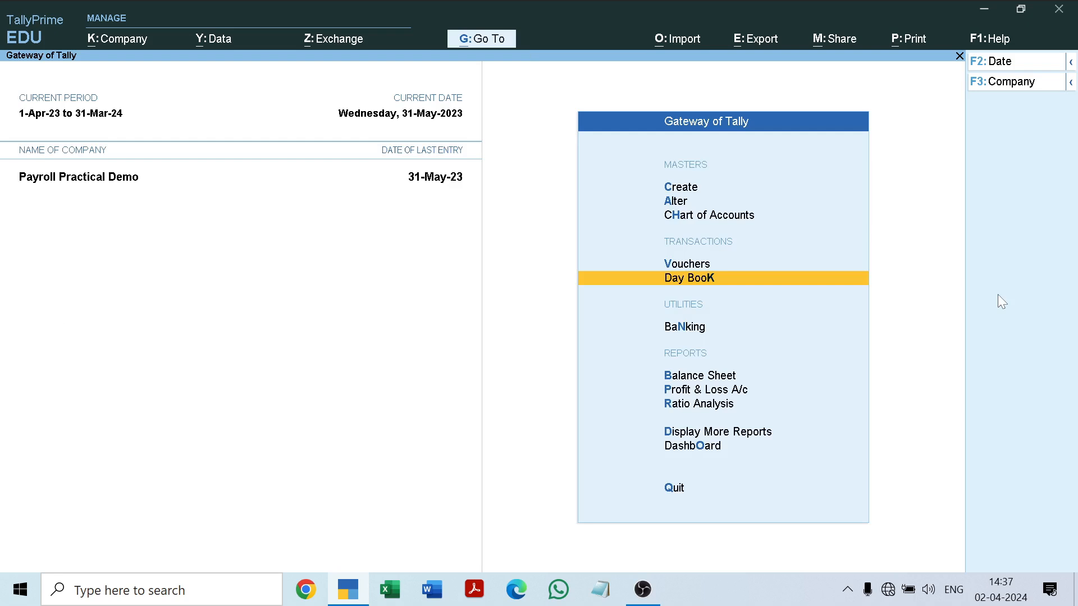
key("Down")
key("Down")
key("Down")
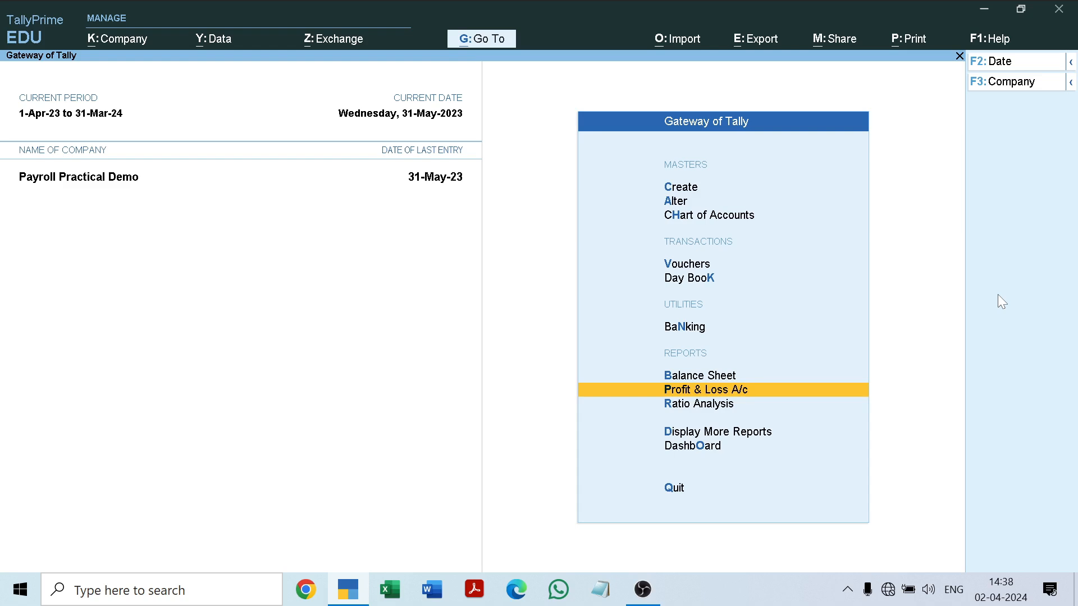
key("Down")
key("Down")
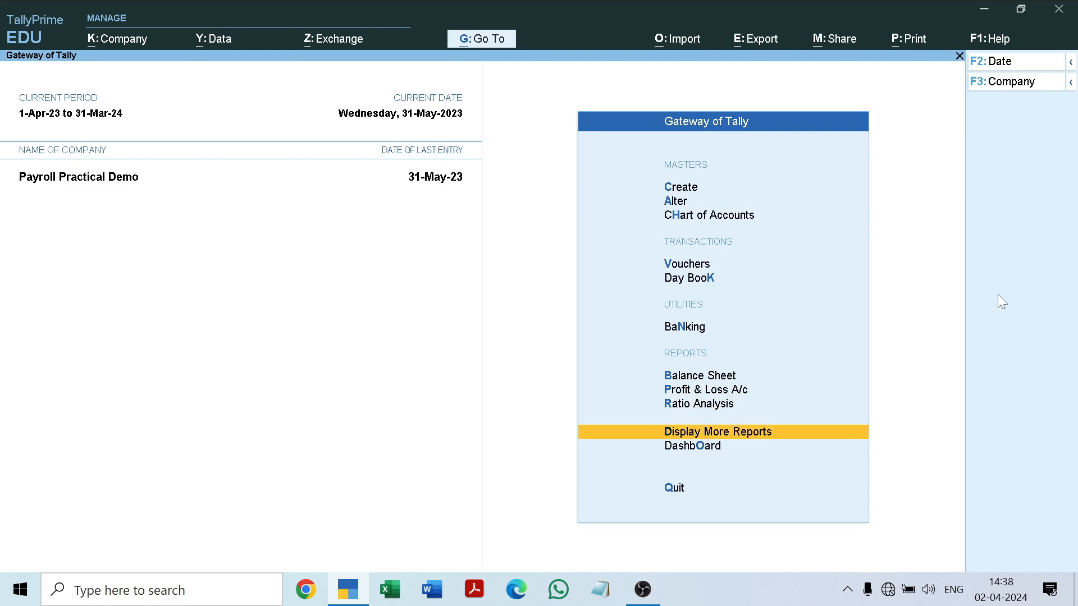
key("Return")
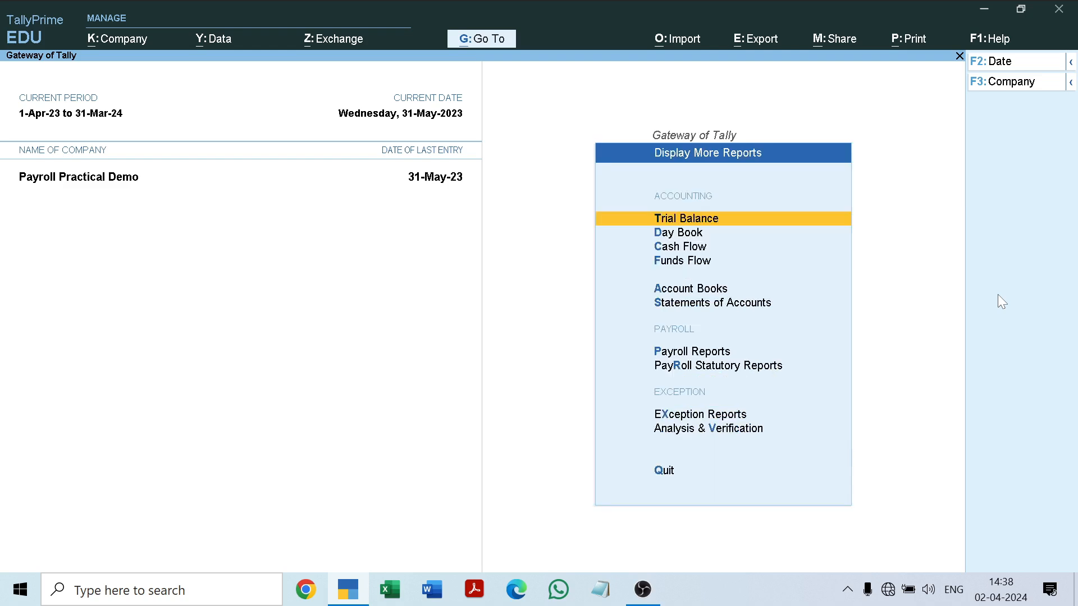
key("Down")
key("Down")
key("Down")
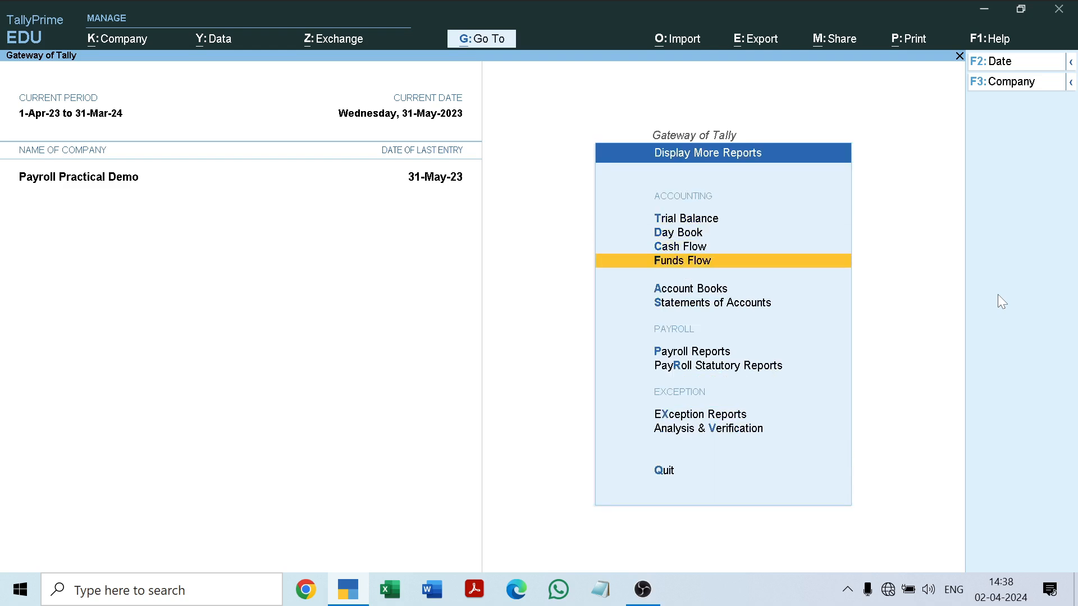
key("Escape")
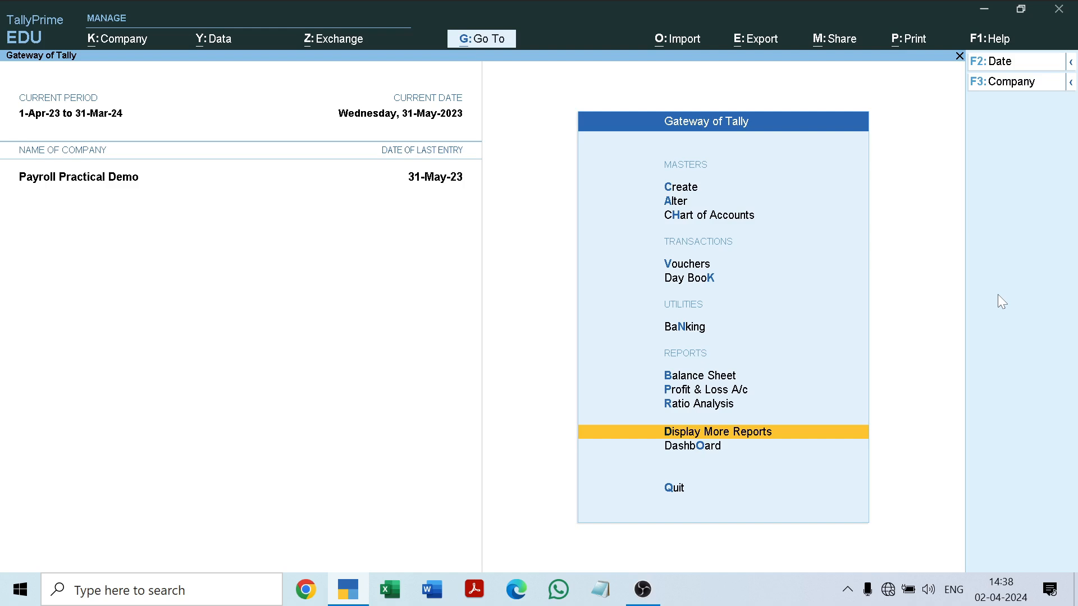
key("Return")
Open the Pay Slip from Payroll Reports for the employee listed directly below the Manager group.
key("Down")
key("Down")
key("Down")
key("Down")
key("Down")
key("Down")
key("Down")
key("Up")
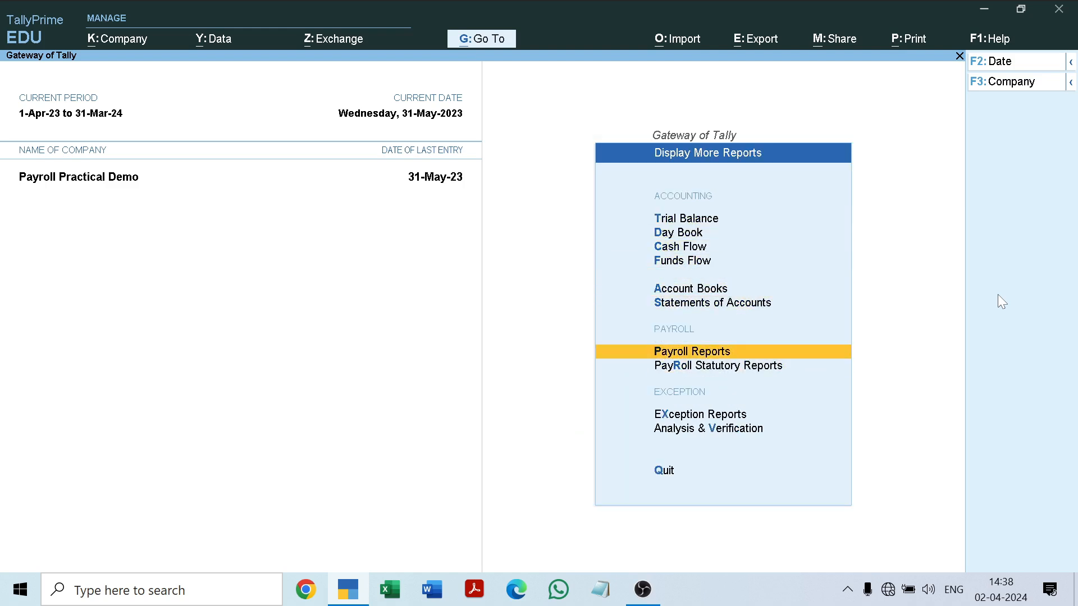
key("Return")
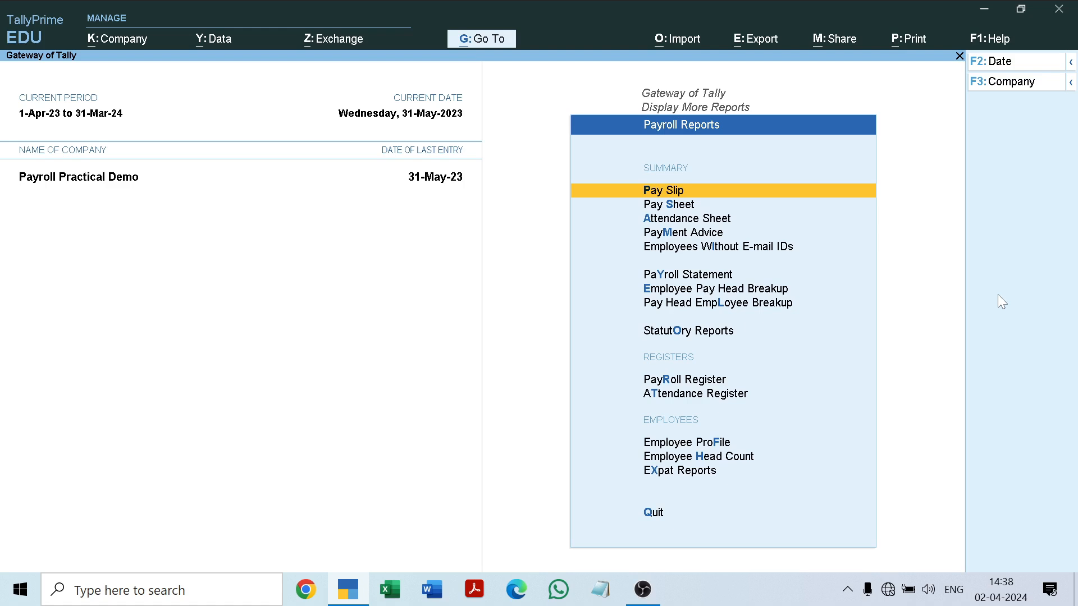
key("Return")
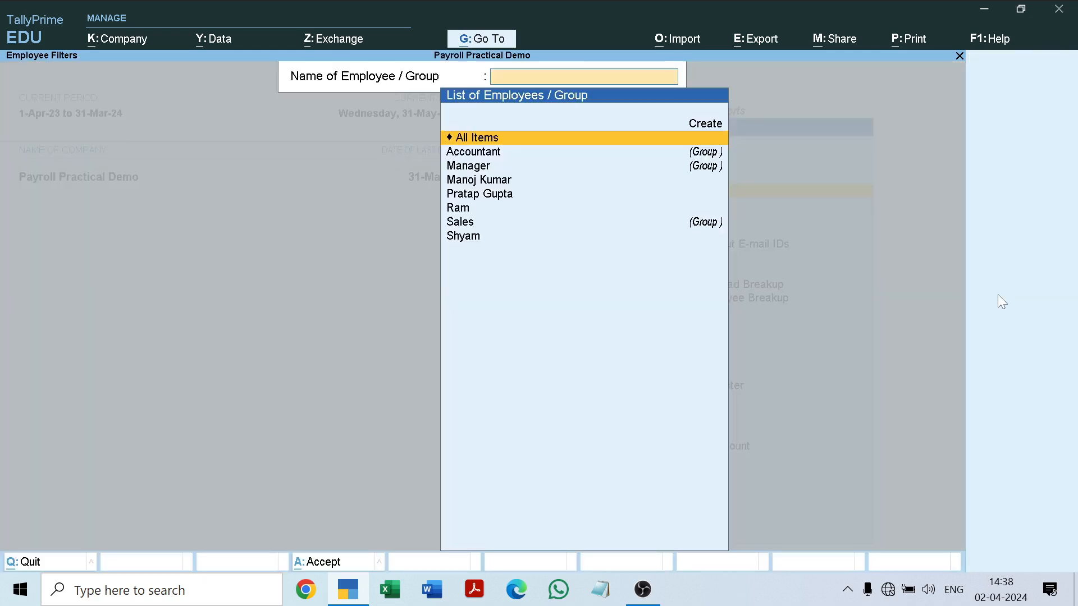
key("Down")
key("Down")
key("Down")
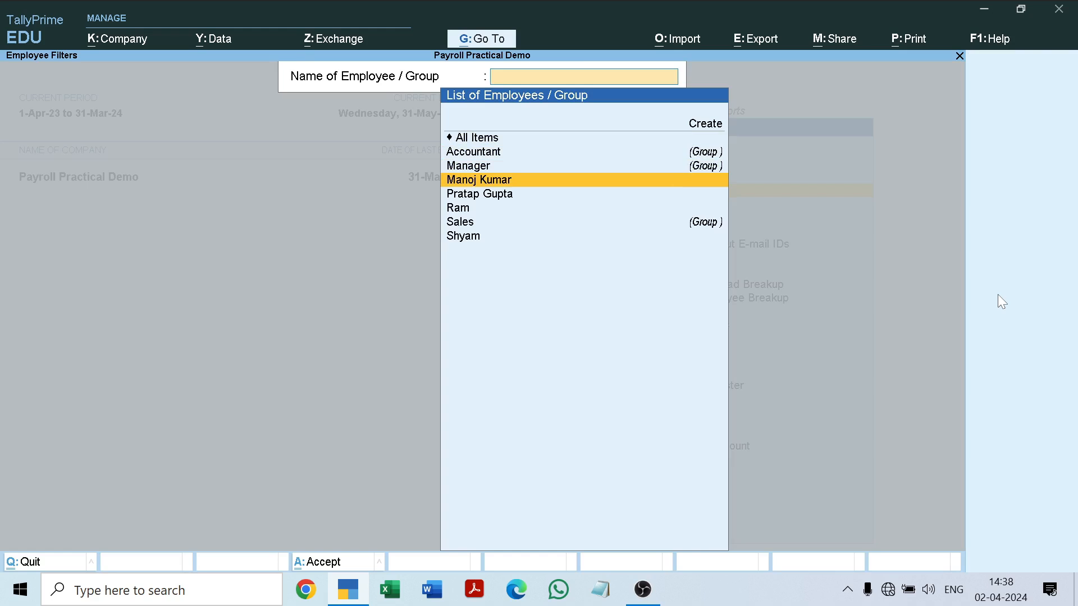
key("Return")
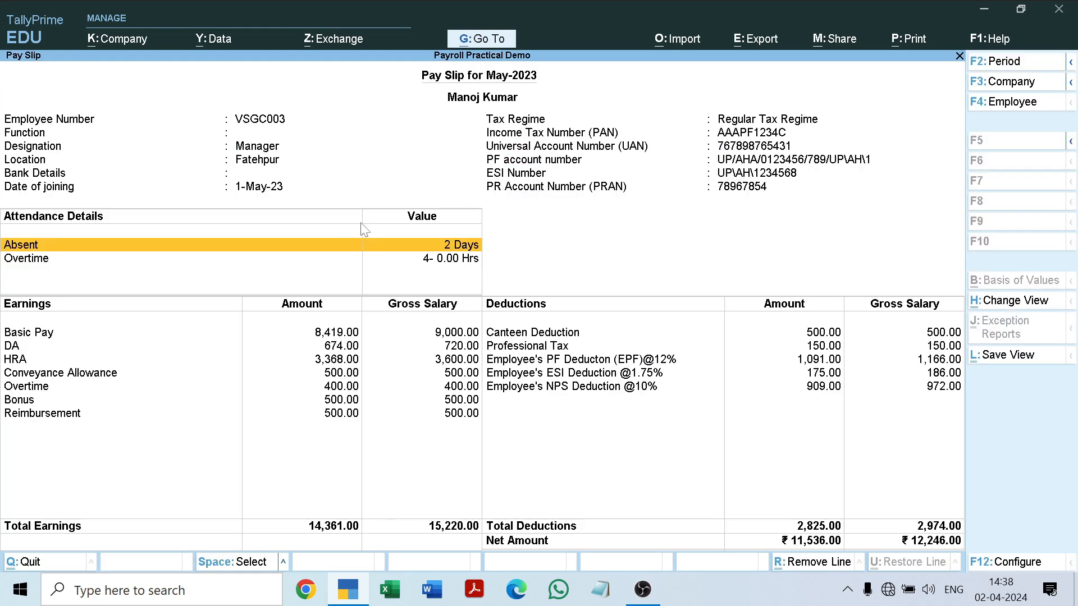
Examine the attendance details, earnings and deductions on the employee's May-2023 pay slip.
key("Down")
key("Down")
key("Down")
key("Down")
key("Down")
key("Down")
key("Down")
key("Down")
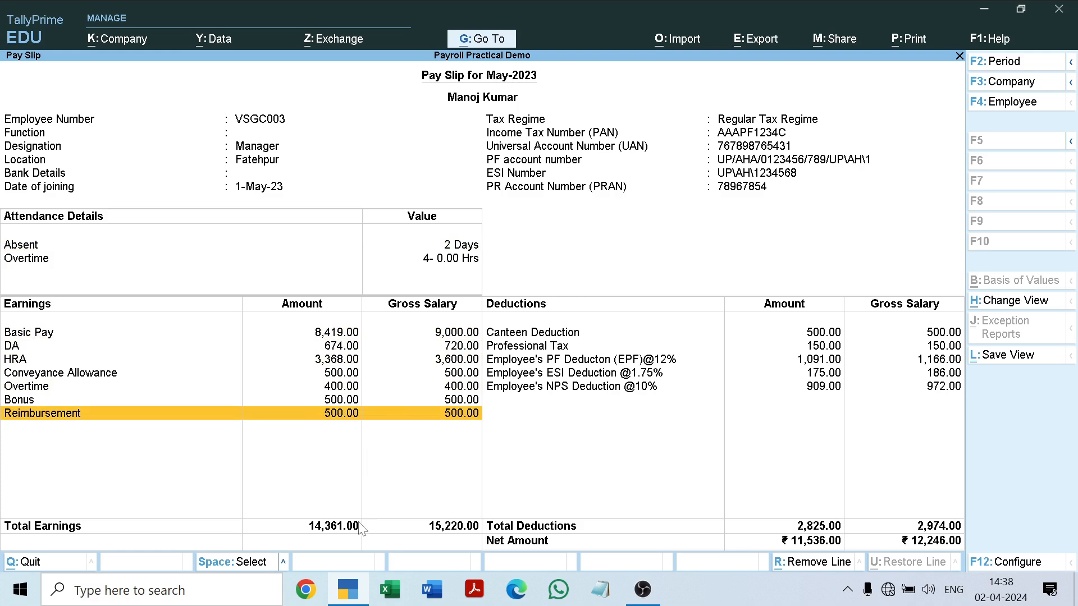
left_click(628, 360)
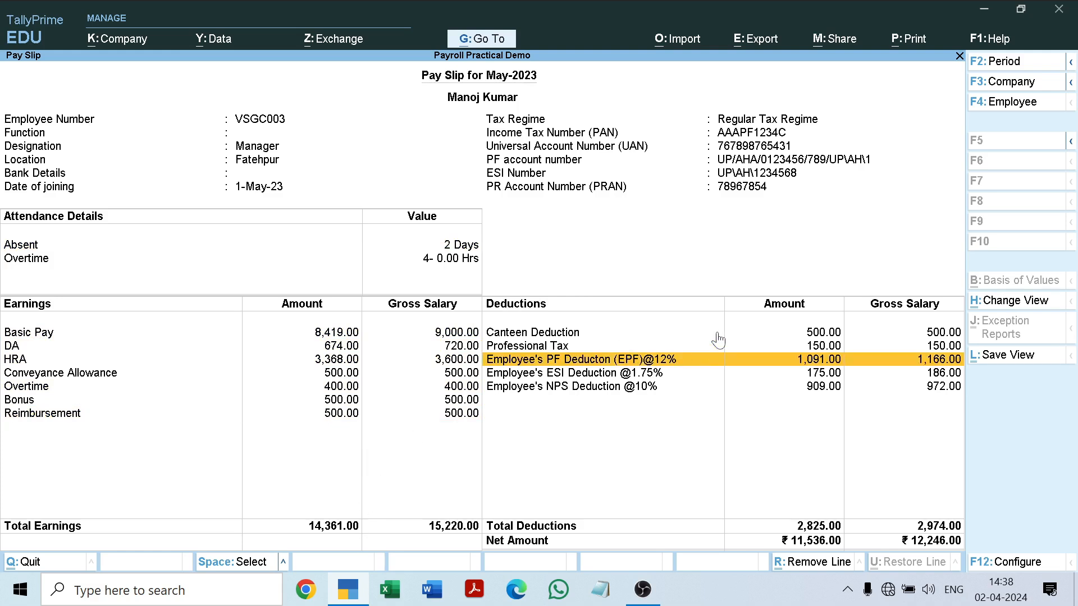
key("Down")
key("Down")
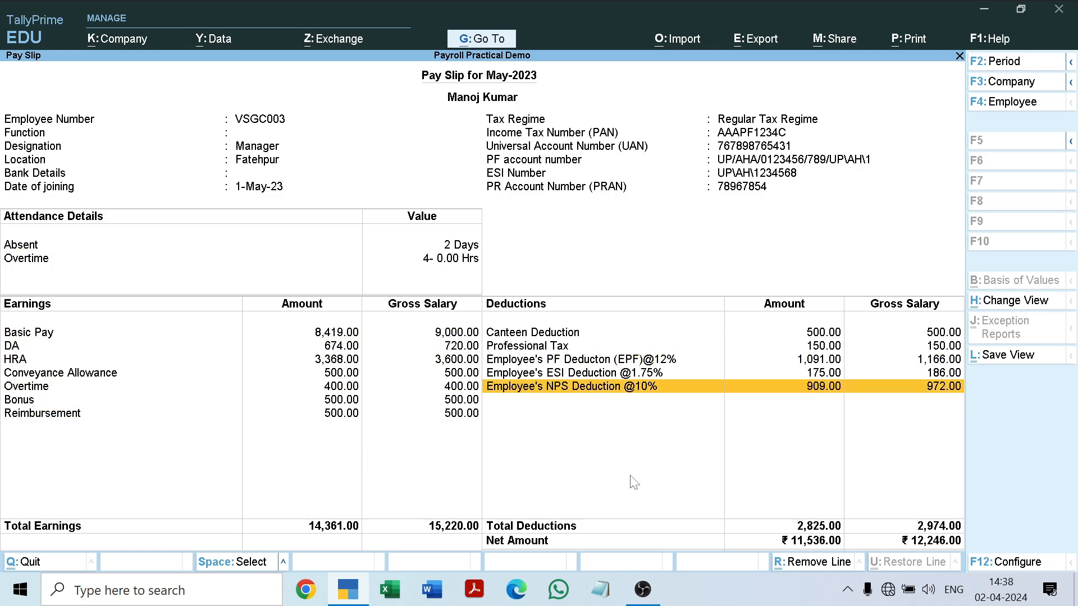
key("Up")
key("Up")
key("Up")
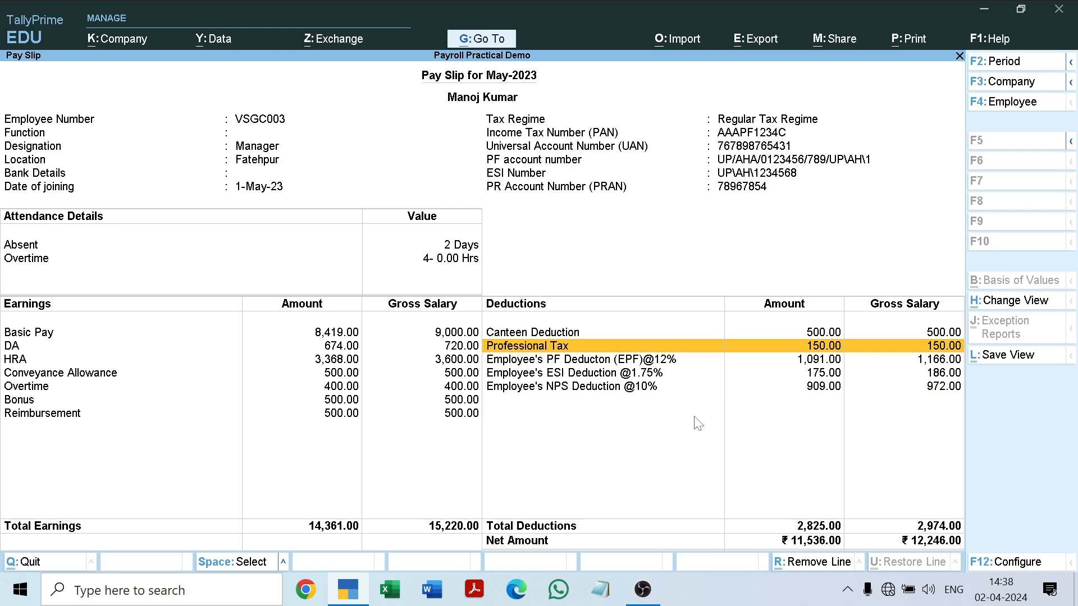
Preview the employee's May-2023 pay slip for printing and zoom in on the previewed page.
key("ctrl")
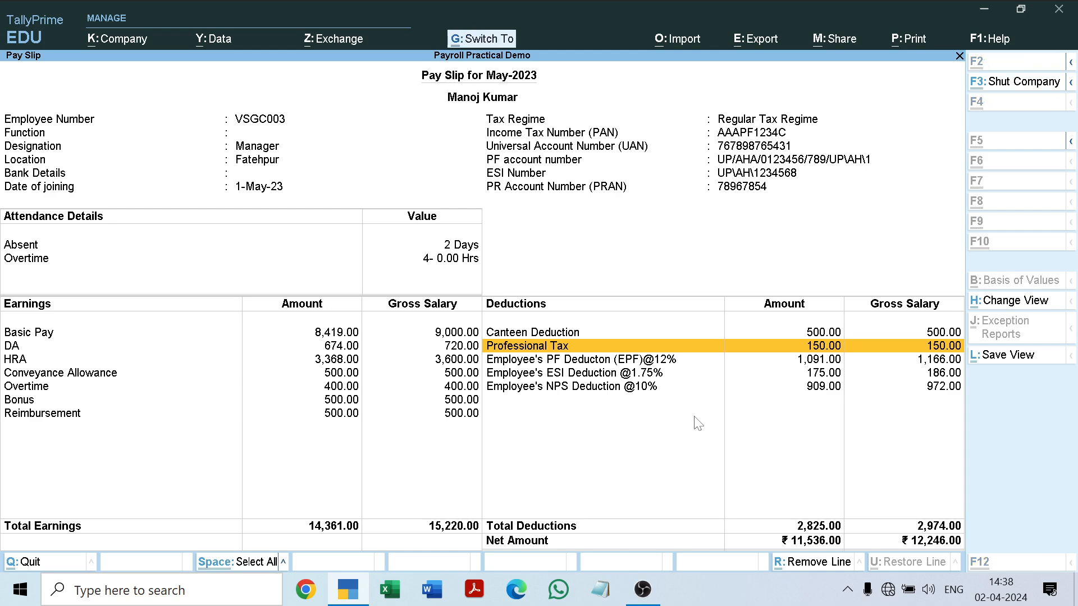
key("ctrl+p")
key("Left")
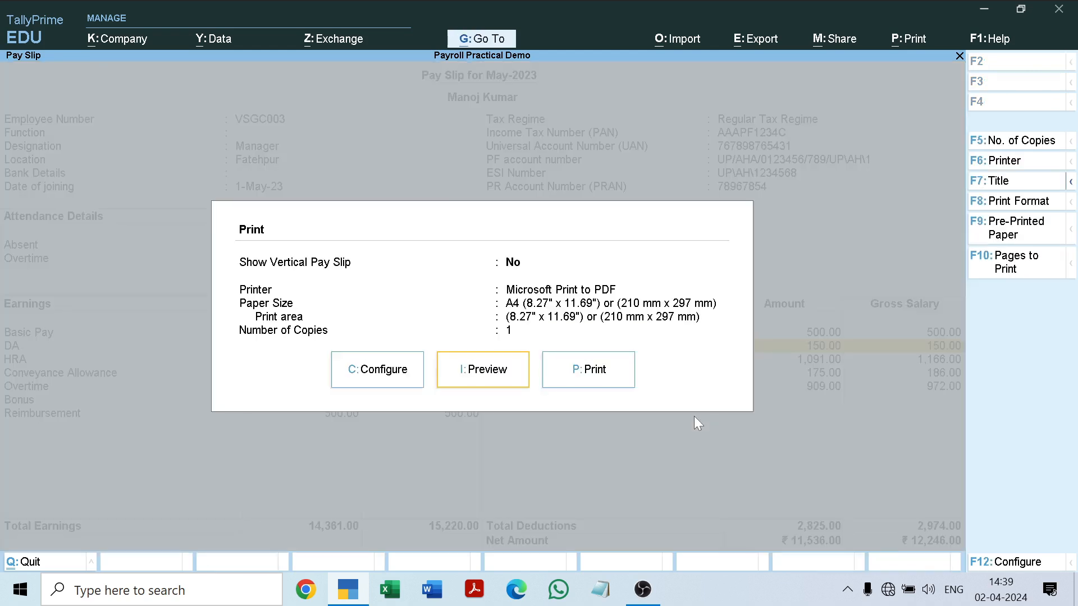
key("Return")
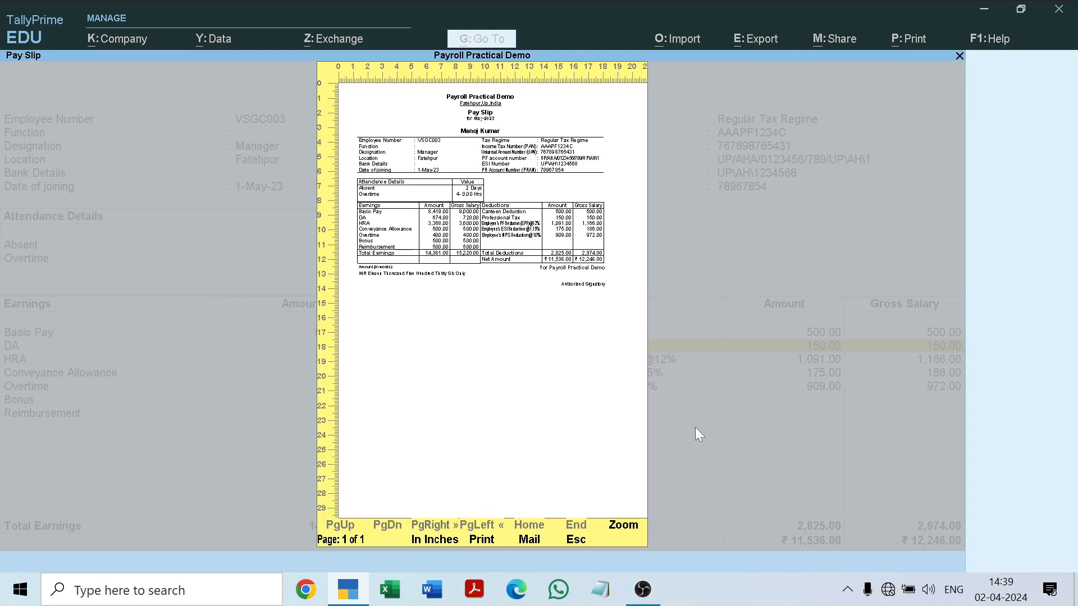
left_click(640, 534)
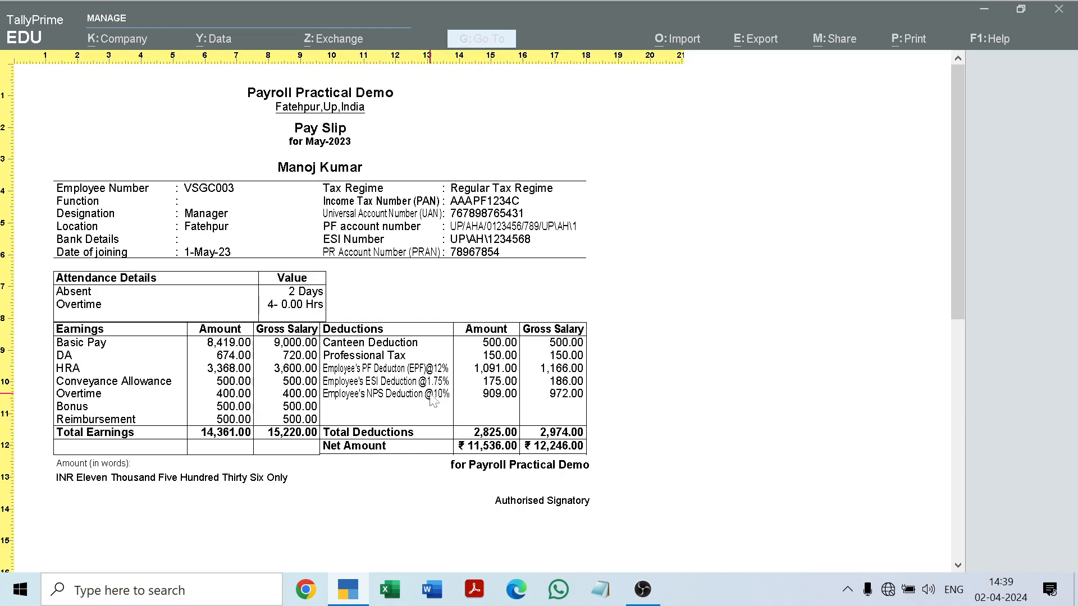
Close the pay slip's print preview and the pay slip itself, returning to the Payroll Reports list.
key("Escape")
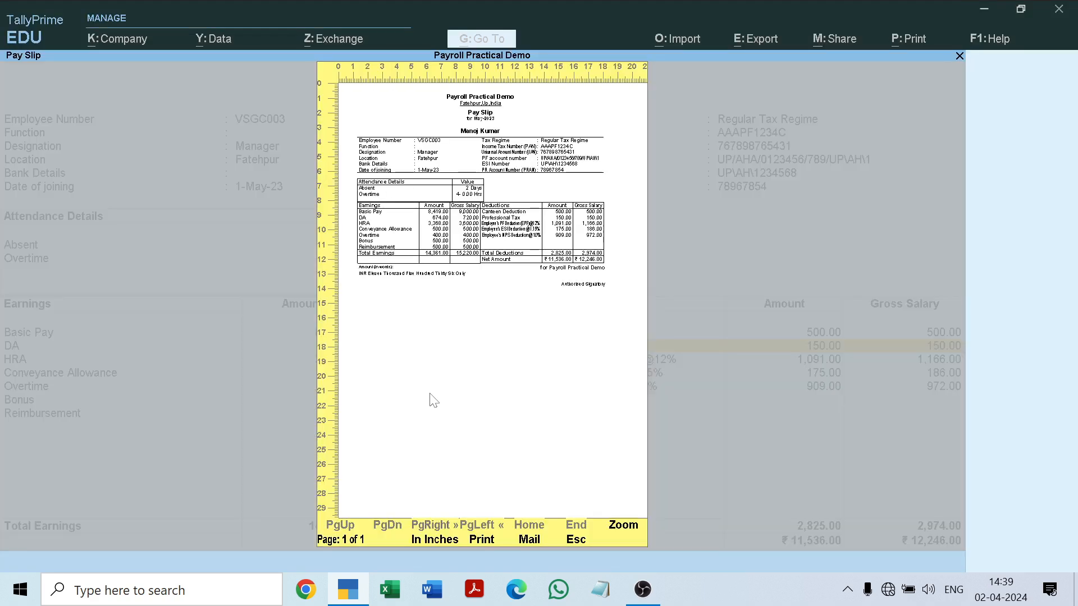
key("Escape")
key("Escape")
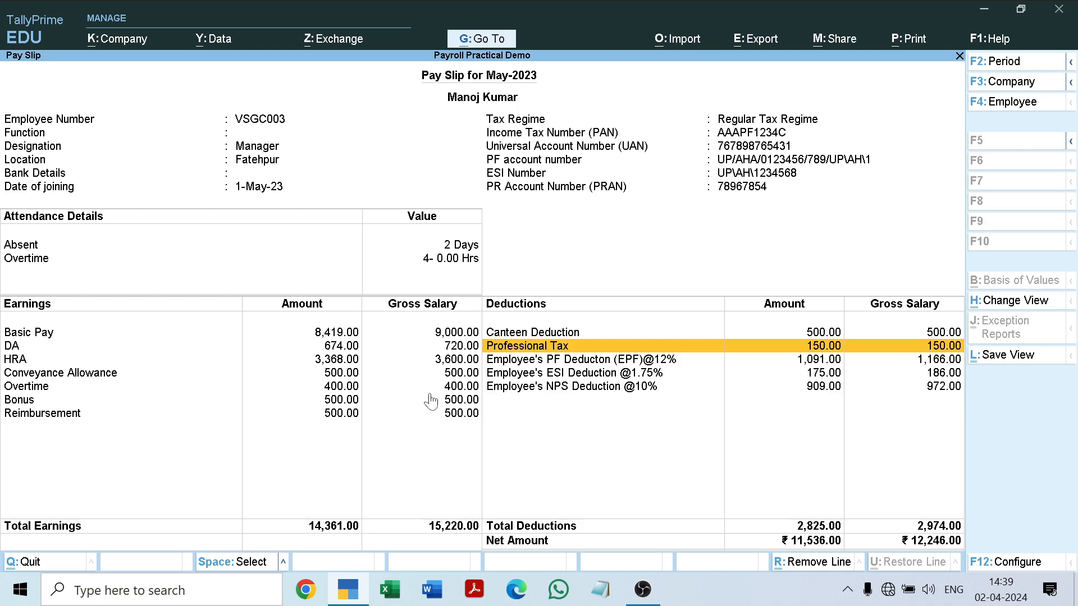
key("Escape")
key("Escape")
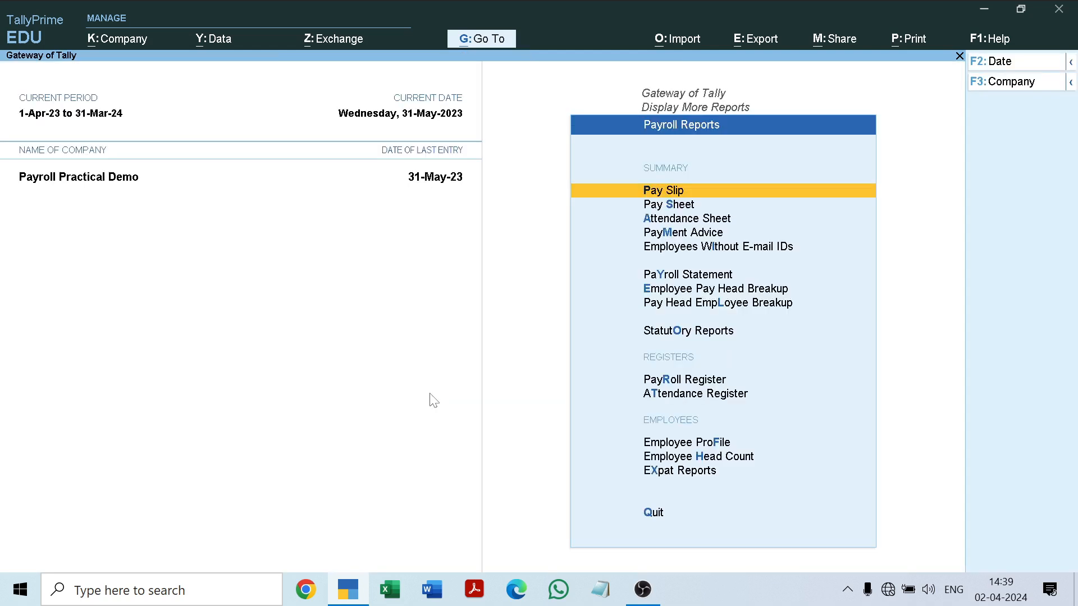
Look through the summary, statutory and register reports offered under Payroll Reports.
key("Down")
key("Down")
key("Down")
key("Down")
key("Down")
key("Down")
key("Down")
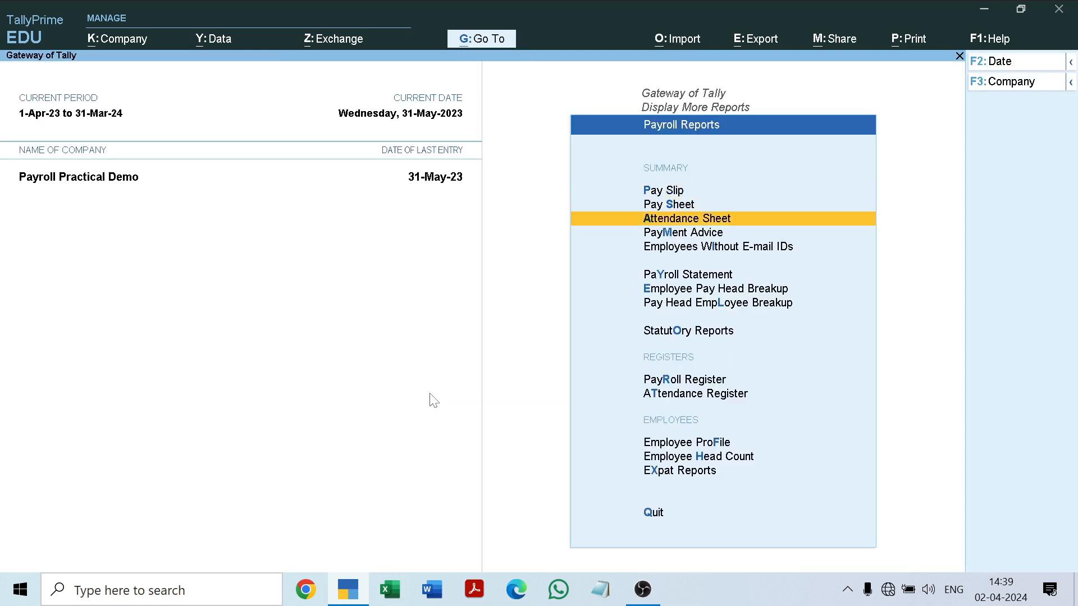
key("Down")
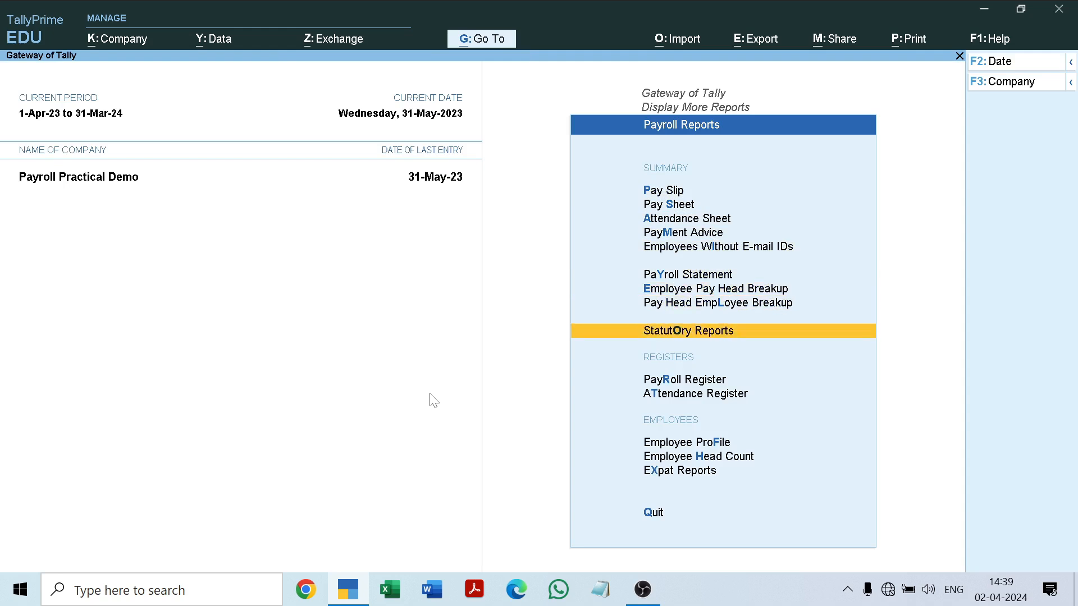
key("Down")
key("Down")
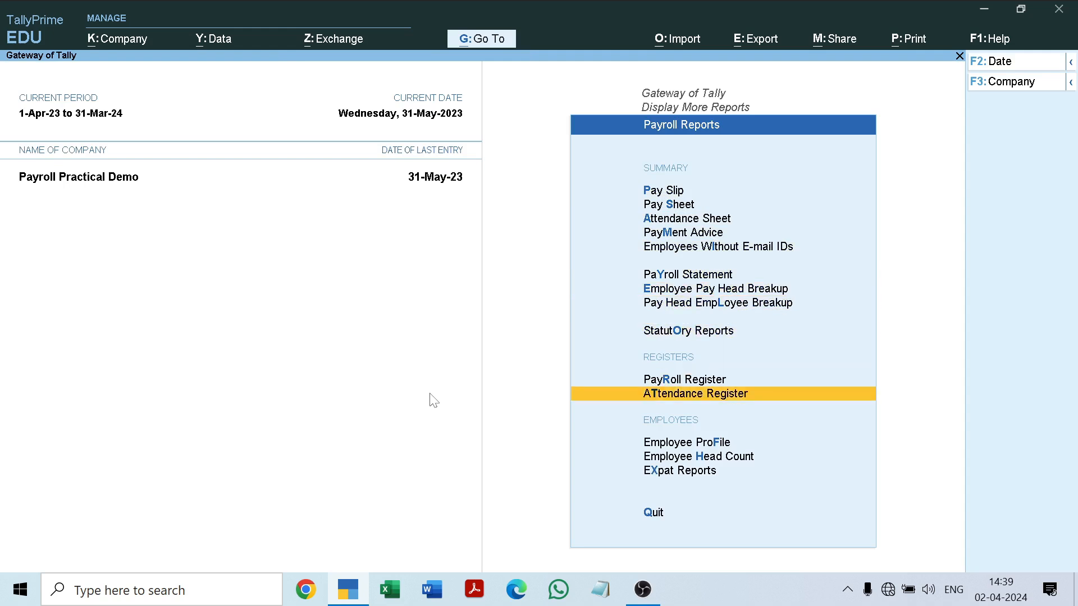
Open Payroll Statutory Reports from Display More Reports, review its entries from Summary to Income Tax, and close the list.
key("Escape")
key("Down")
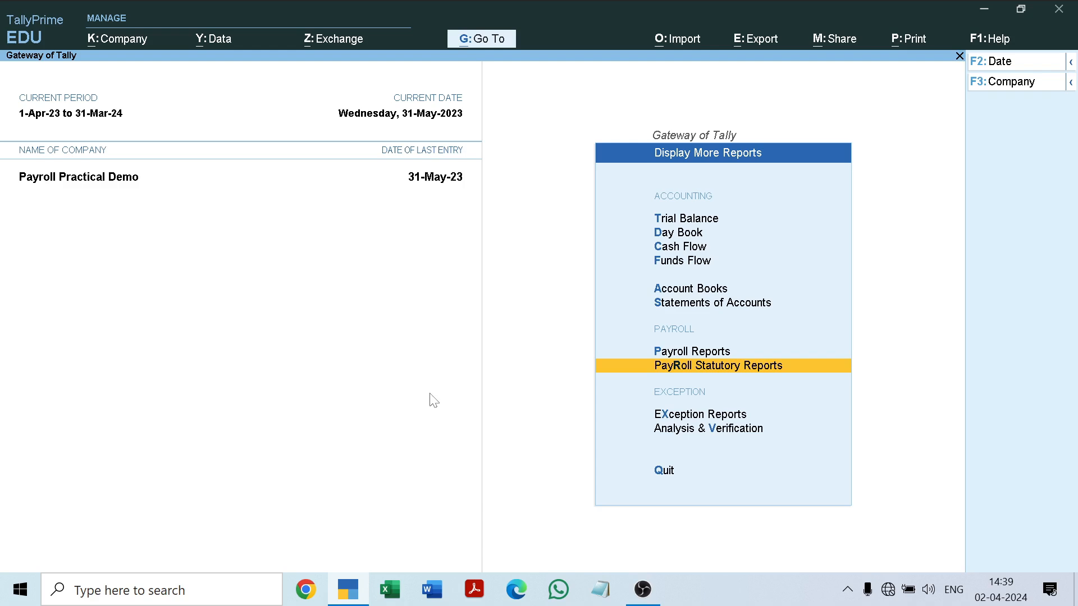
key("Return")
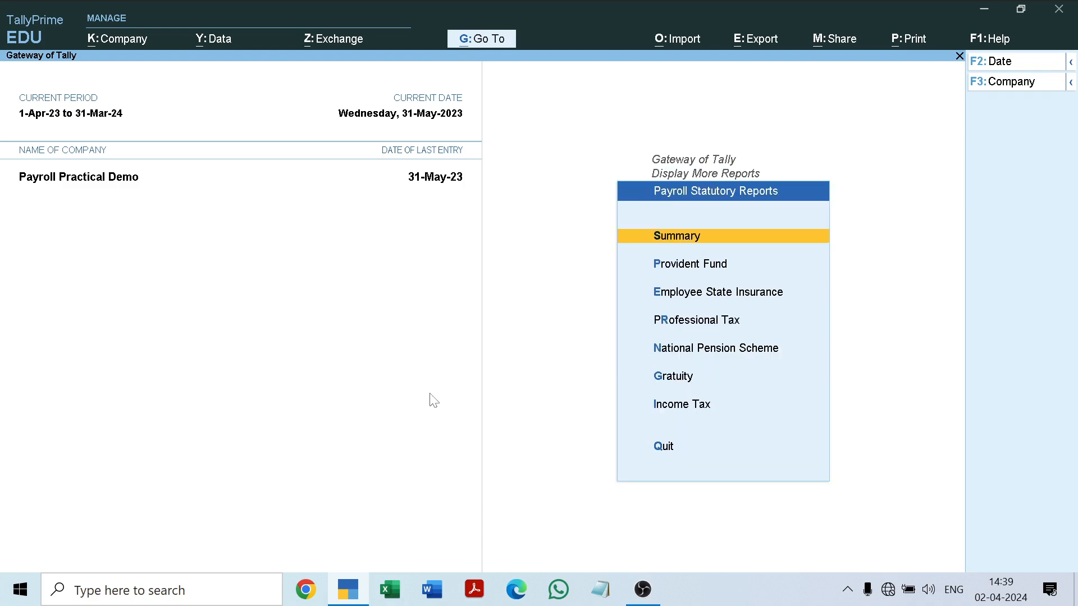
key("Down")
key("Down")
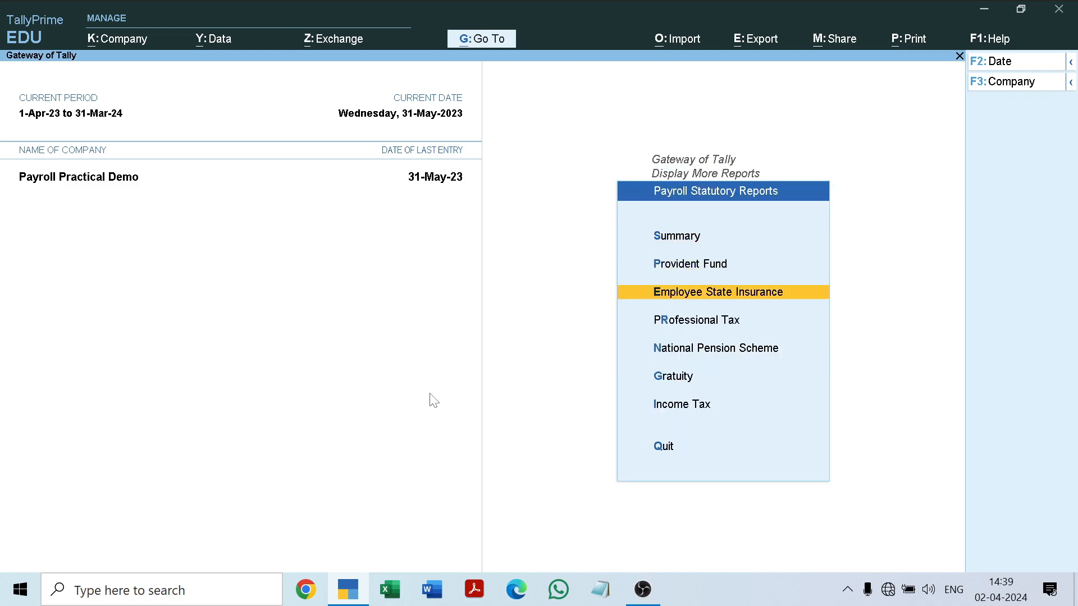
key("Down")
key("Down")
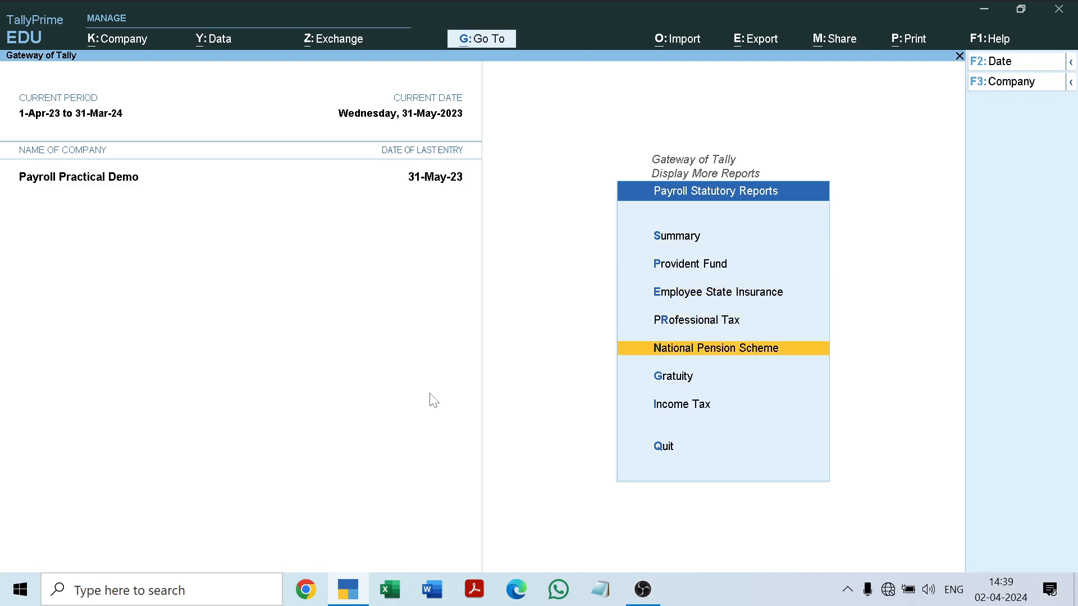
key("Down")
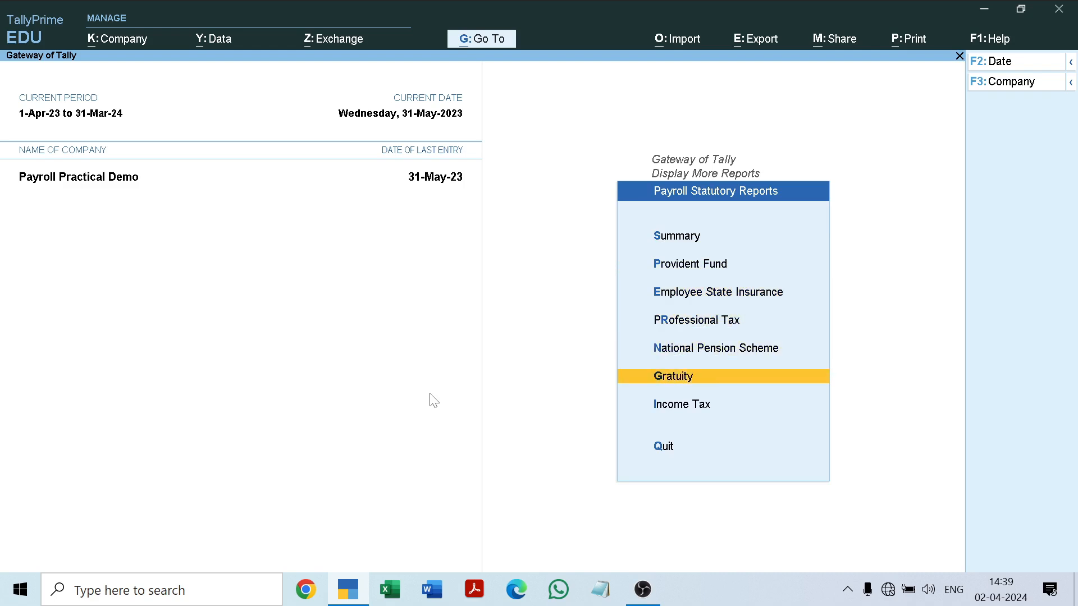
key("Down")
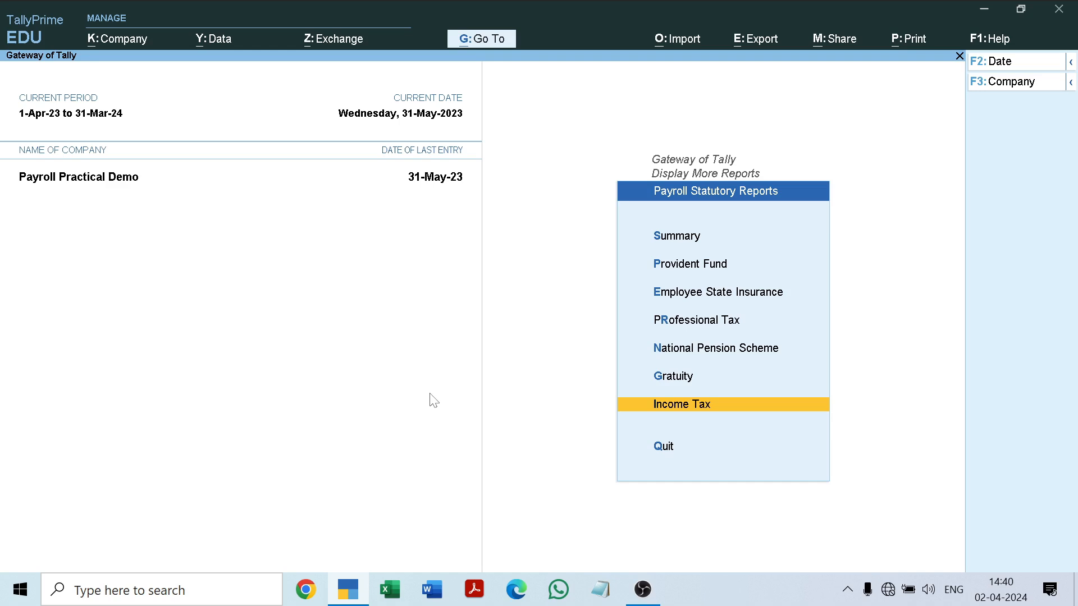
key("Escape")
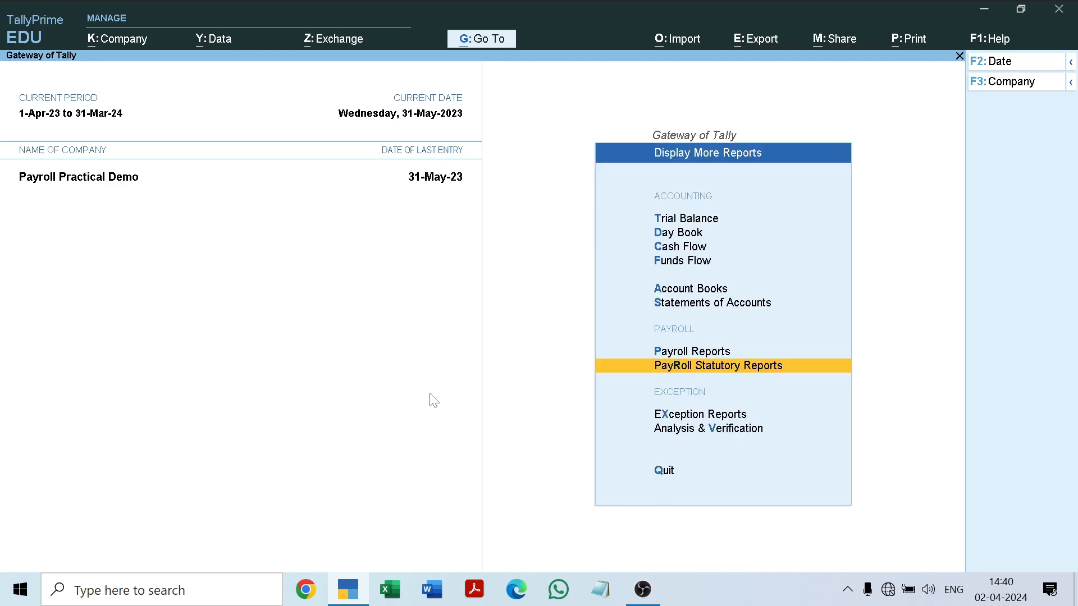
Open the Pay Slip from Payroll Reports for the second employee listed below the Manager group.
key("Up")
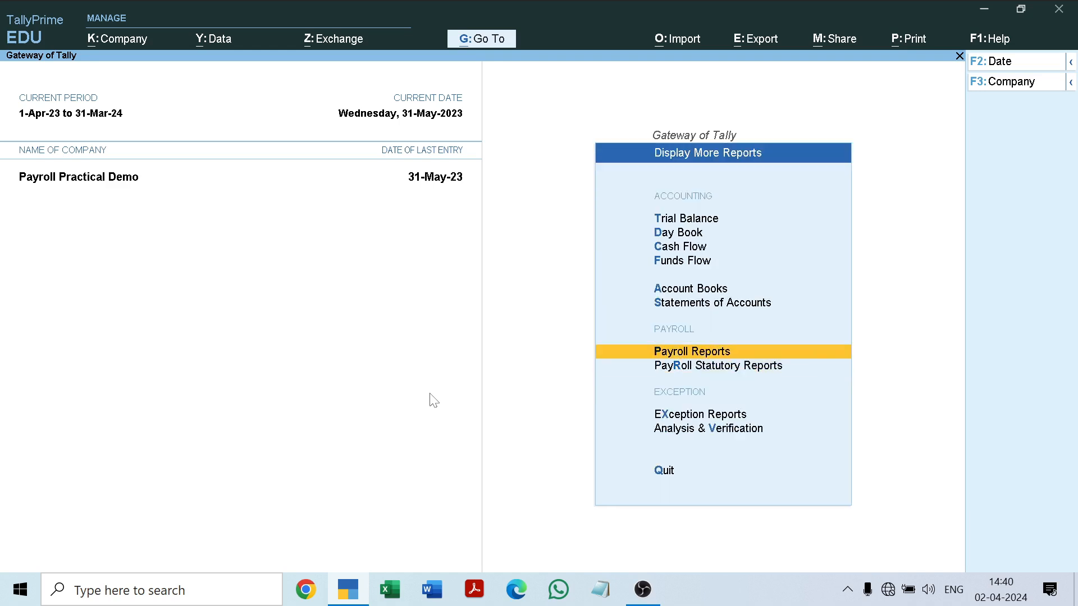
key("Return")
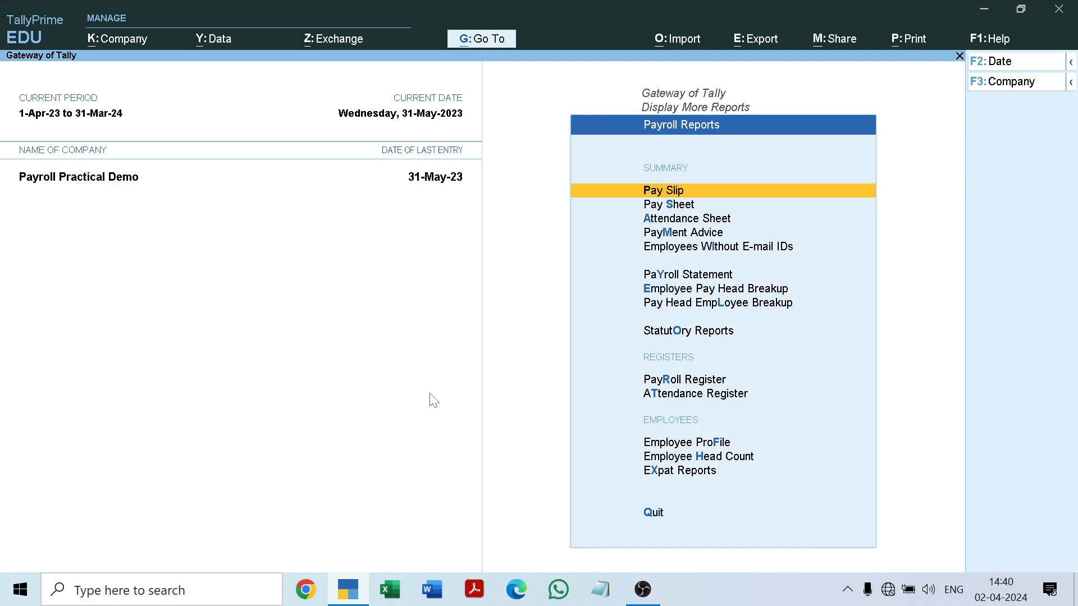
key("Return")
key("Down")
key("Down")
key("Down")
key("Down")
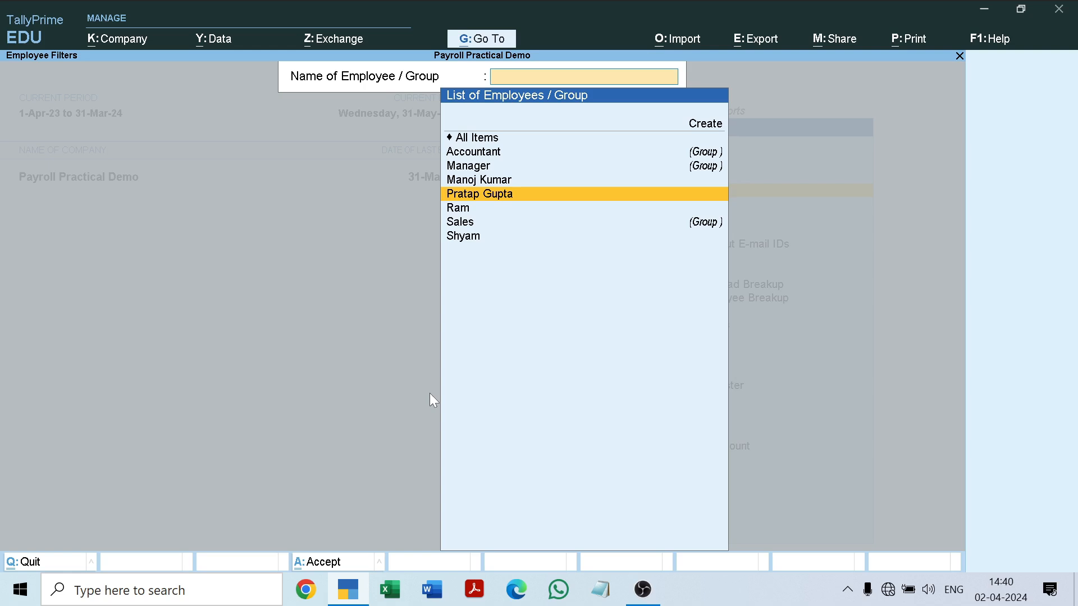
key("Return")
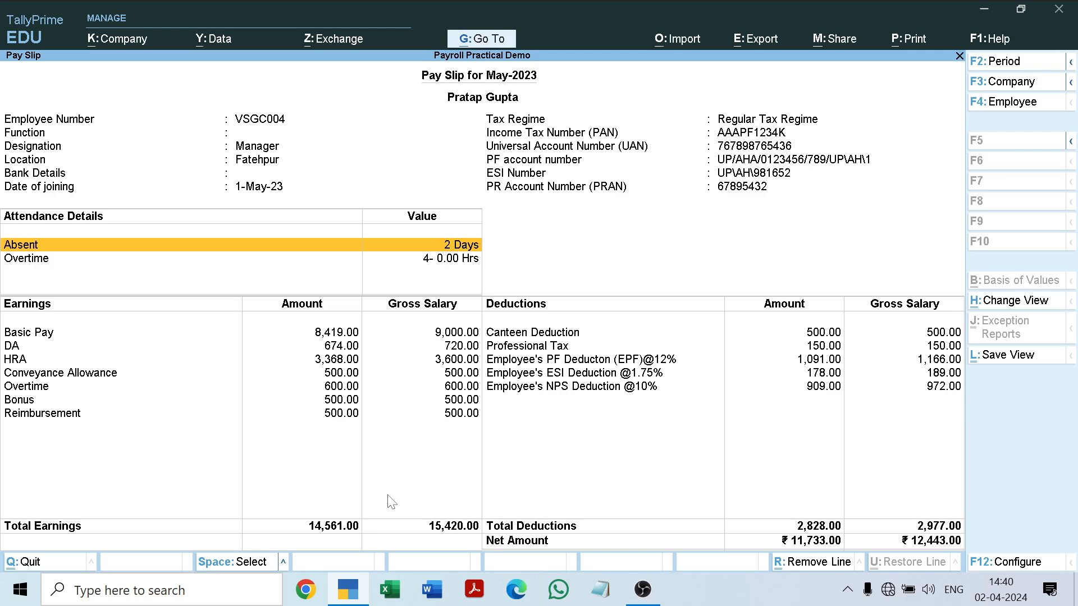
Switch from the single employee's pay slip to the Multi Pay Slip report for All Items.
key("F4")
key("Down")
key("Down")
key("Down")
key("Down")
key("Down")
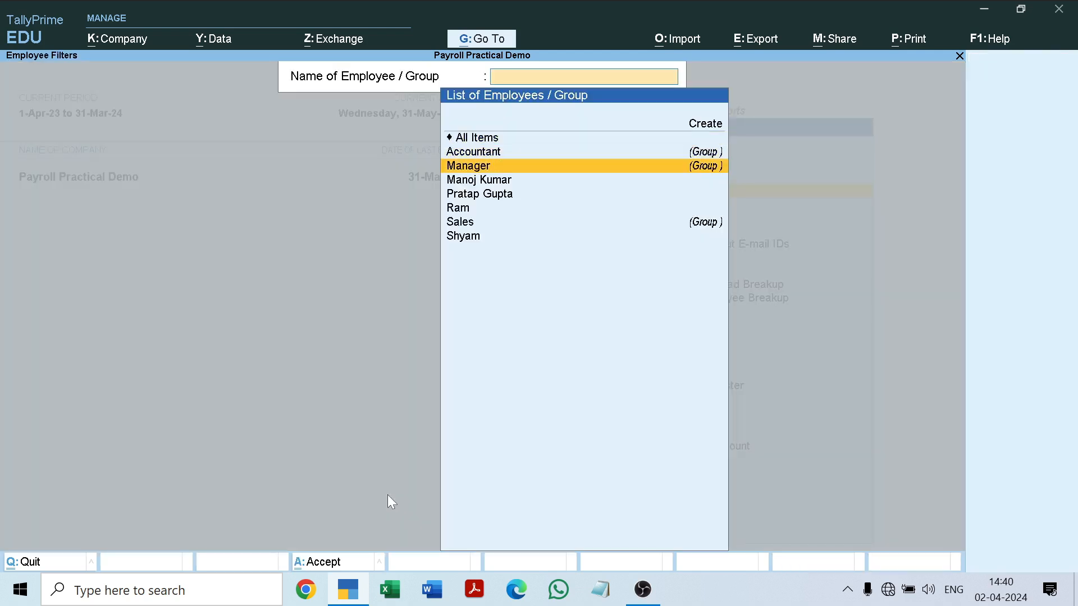
key("Up")
key("Up")
key("Up")
key("Up")
key("Up")
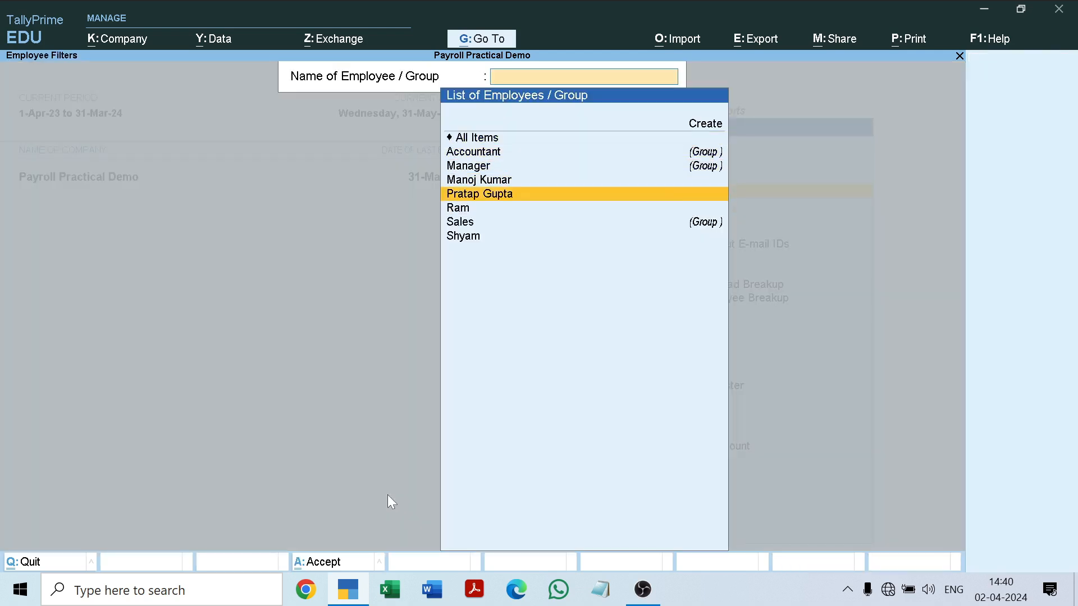
key("Return")
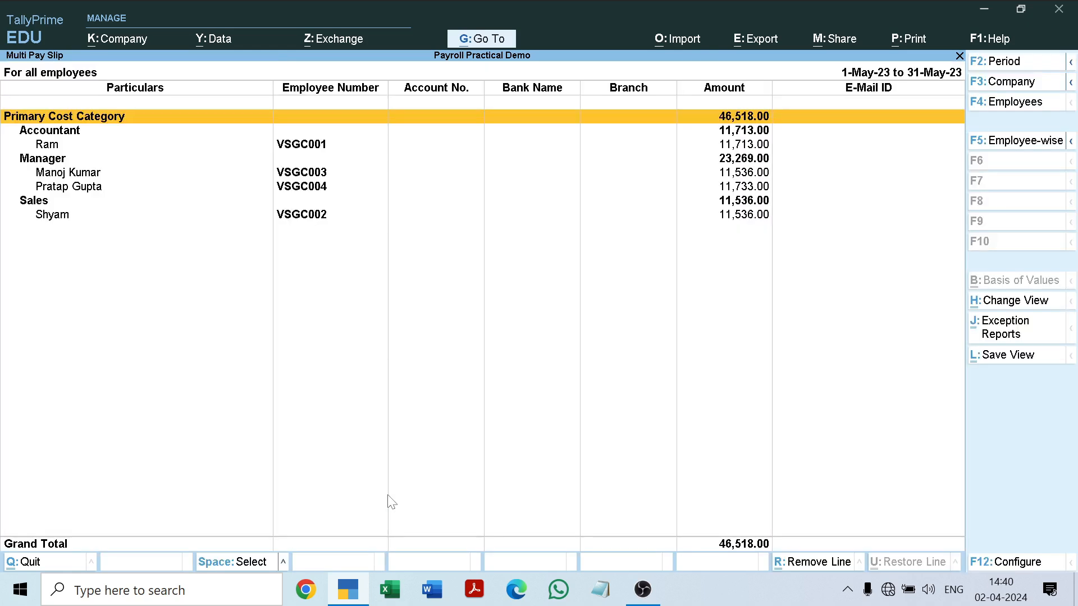
Examine the May-2023 pay amounts per employee and group in the Multi Pay Slip report.
key("Down")
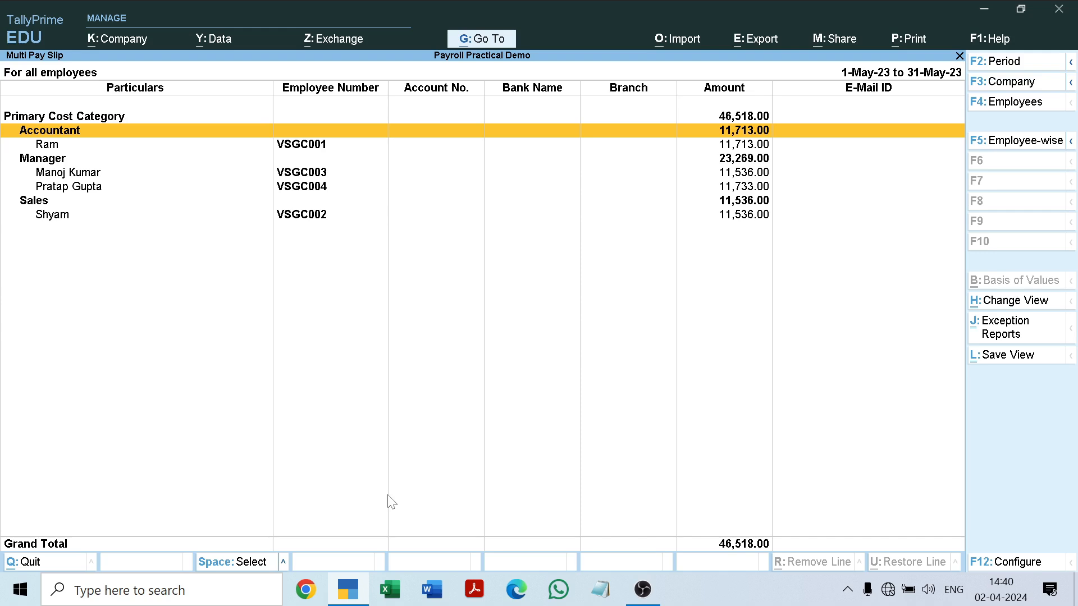
key("Down")
key("Down")
key("Down")
key("Down")
key("Down")
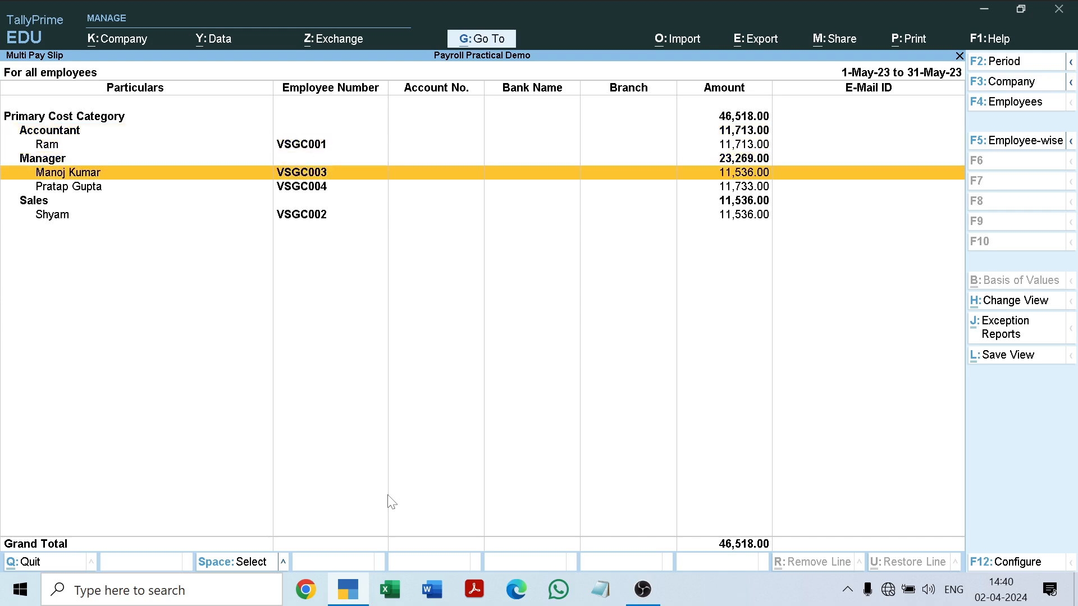
Close the Multi Pay Slip and the payroll report lists, returning to the main Gateway of Tally.
key("Escape")
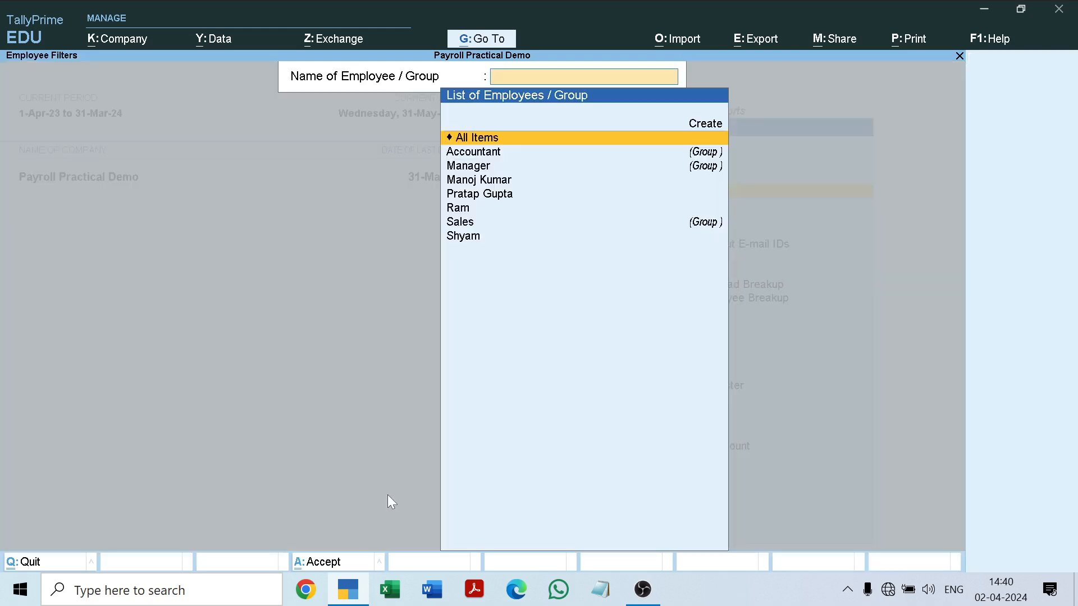
key("Escape")
key("Escape")
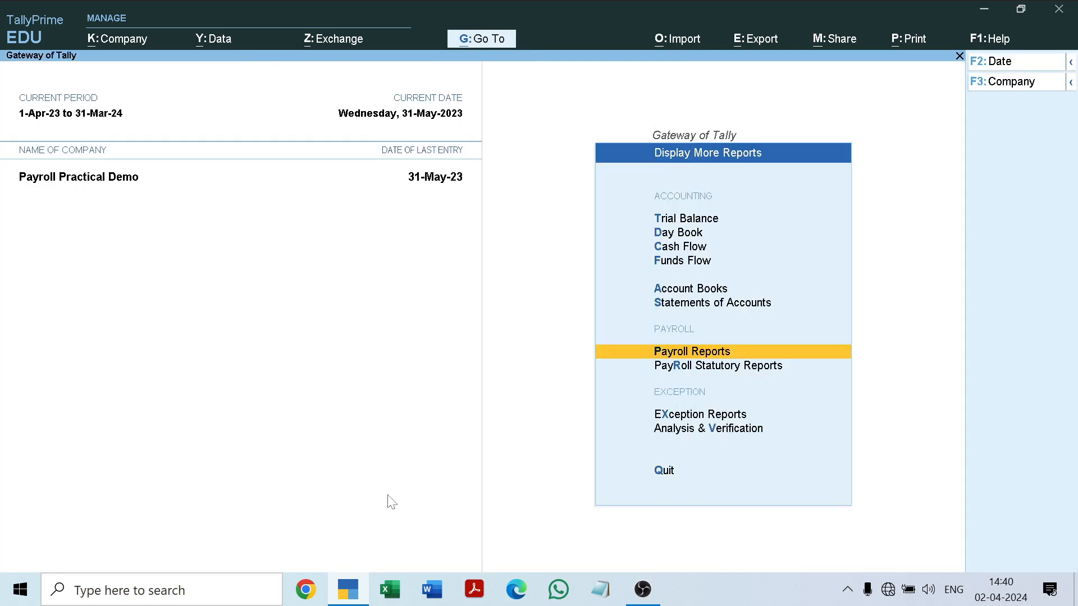
key("Escape")
key("Escape")
key("Escape")
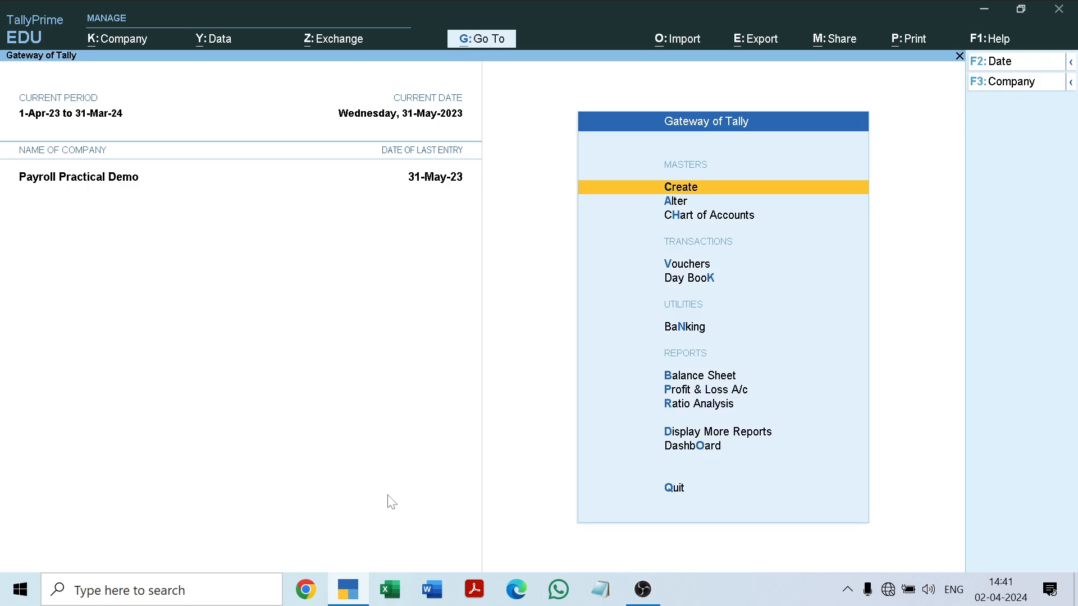